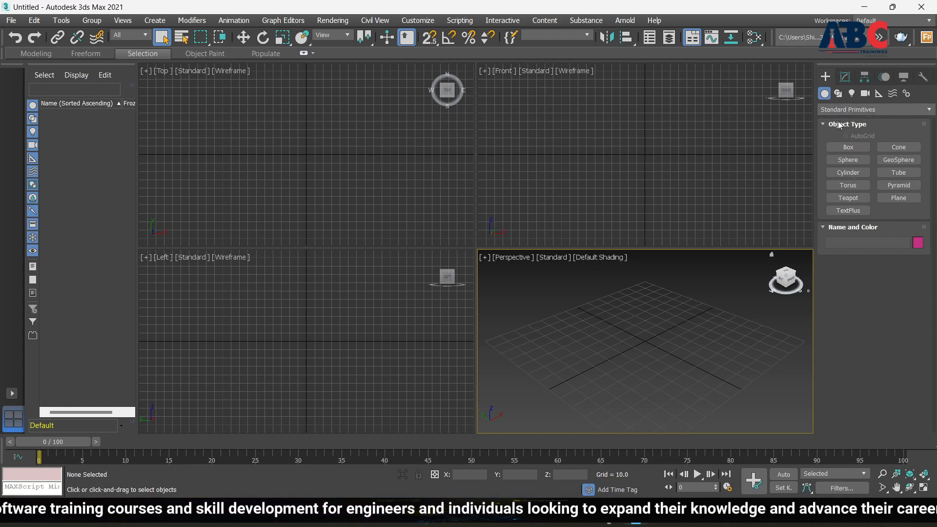
Step: Maximize the Perspective viewport and bring up the Extended Primitives object types for creation
{"action": "left_click", "coordinate": [913, 152]}
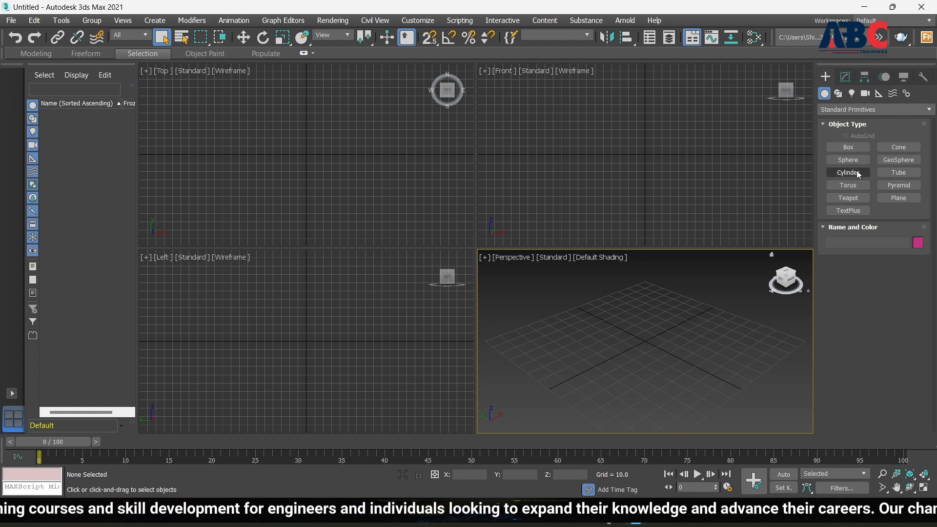
{"action": "left_click", "coordinate": [848, 109]}
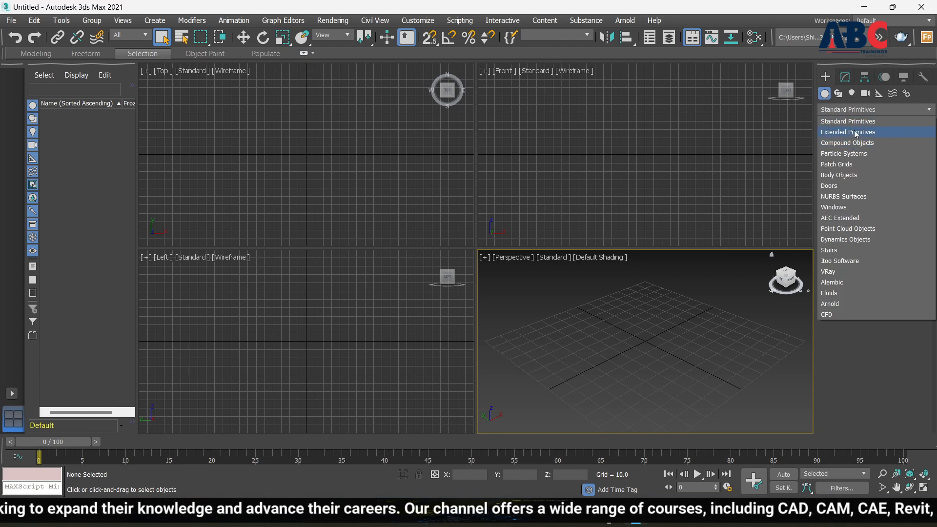
{"action": "left_click", "coordinate": [855, 131]}
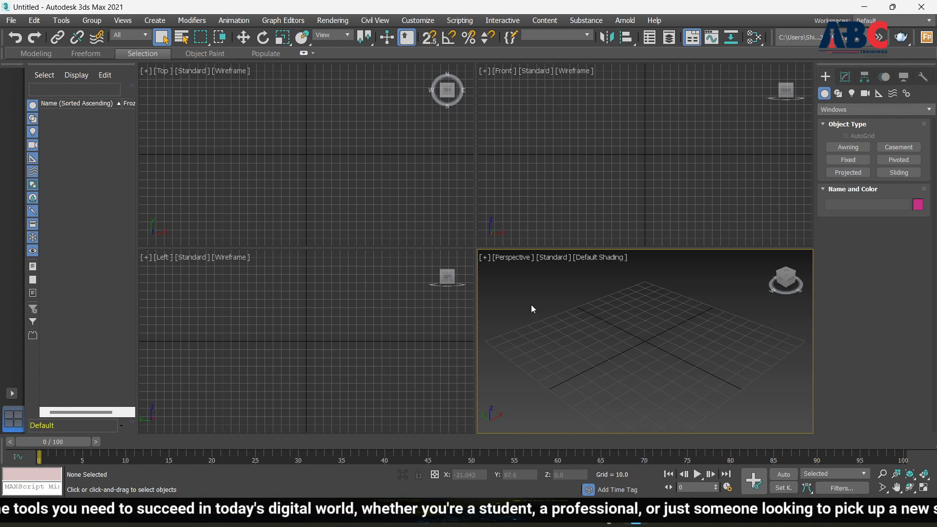
{"action": "key", "text": "alt+w"}
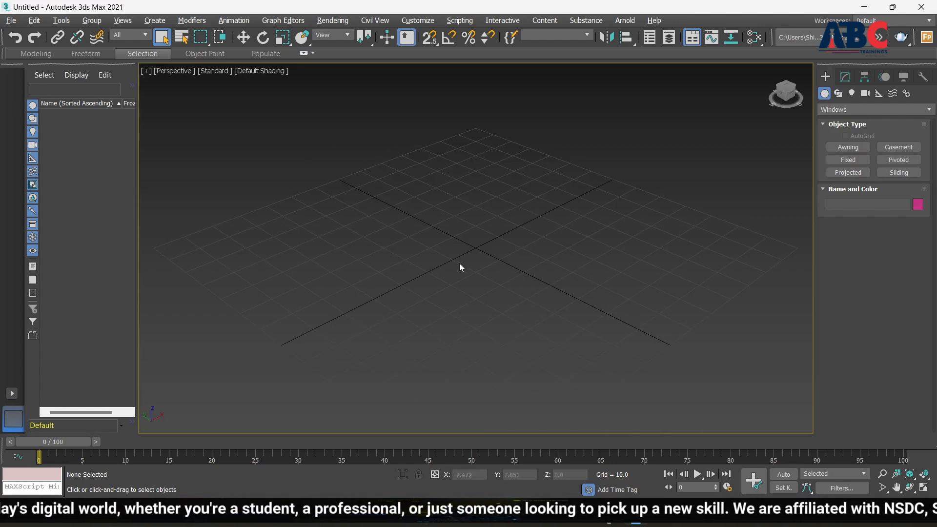
{"action": "scroll", "coordinate": [468, 270], "scroll_direction": "down", "scroll_amount": 3}
{"action": "scroll", "coordinate": [484, 256], "scroll_direction": "up", "scroll_amount": 3}
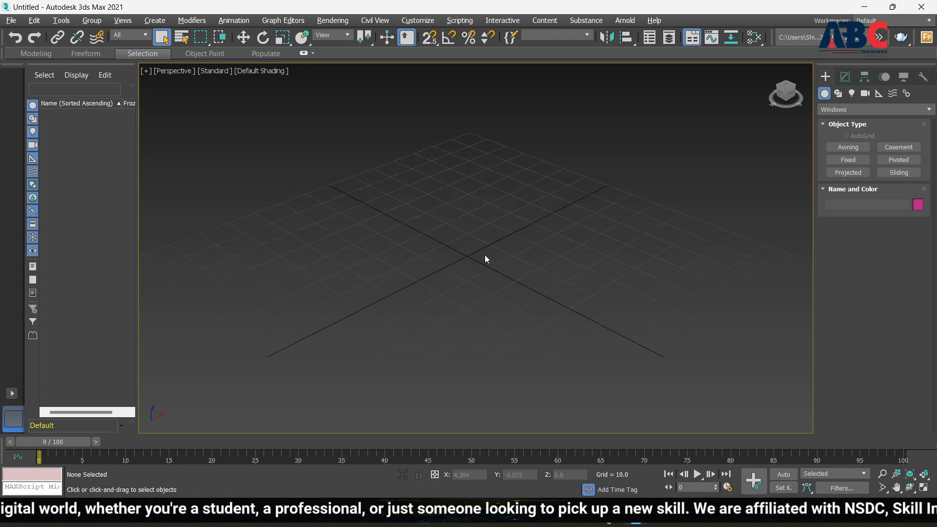
{"action": "left_click", "coordinate": [838, 111]}
{"action": "left_click", "coordinate": [845, 139]}
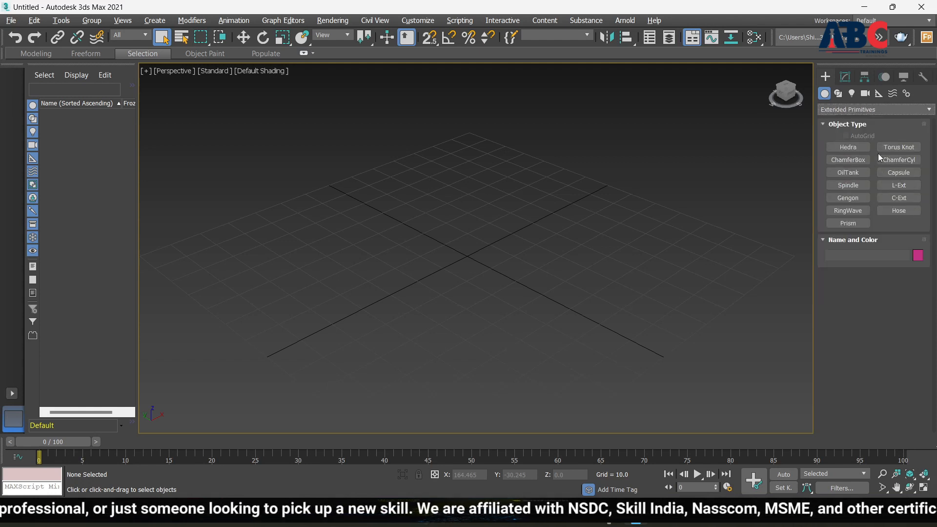
Step: Create a Tetra-family Hedra with a radius of about 63.4 near the middle of the grid
{"action": "left_click", "coordinate": [848, 149]}
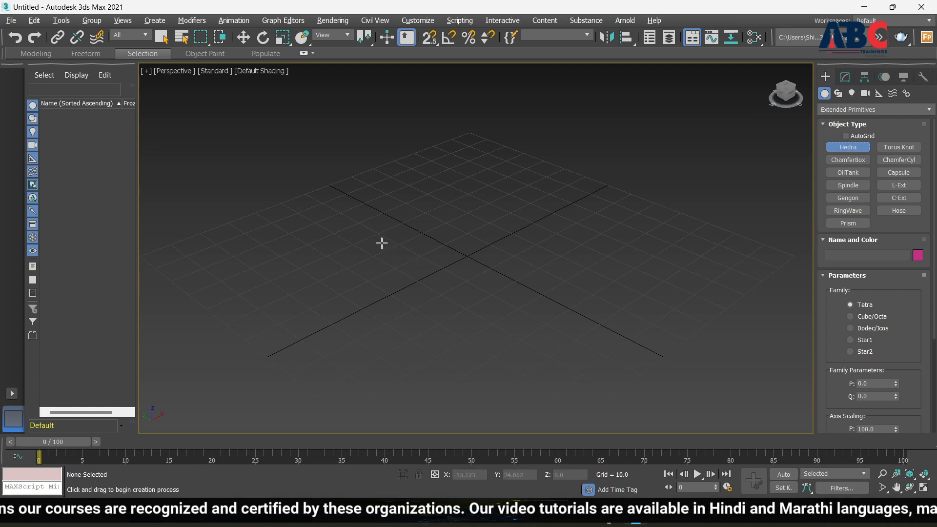
{"action": "left_click_drag", "start_coordinate": [382, 243], "coordinate": [520, 333]}
{"action": "scroll", "coordinate": [387, 262], "scroll_direction": "down", "scroll_amount": 4}
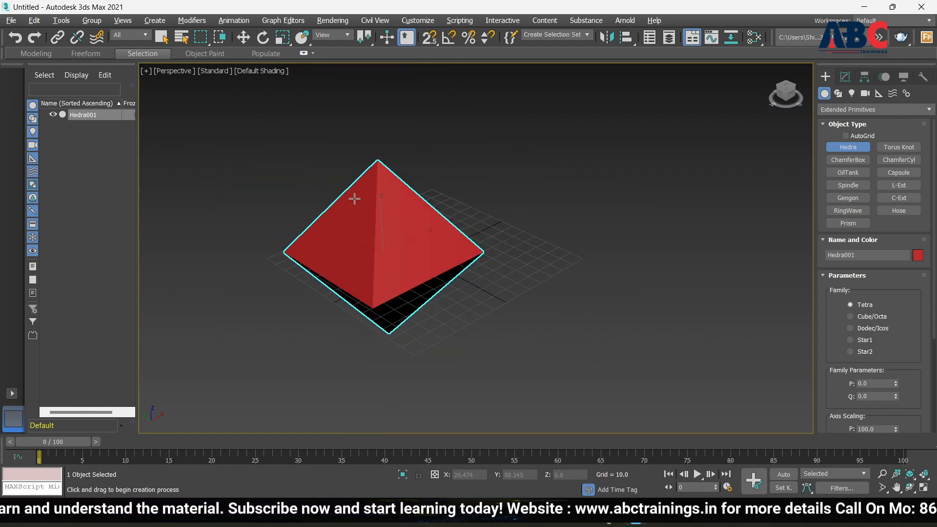
{"action": "scroll", "coordinate": [380, 200], "scroll_direction": "up", "scroll_amount": 3}
{"action": "scroll", "coordinate": [383, 200], "scroll_direction": "down", "scroll_amount": 3}
{"action": "mouse_move", "coordinate": [499, 217]}
{"action": "middle_mouse_down", "text": "alt"}
{"action": "mouse_move", "coordinate": [368, 133]}
{"action": "mouse_move", "coordinate": [421, 207]}
{"action": "mouse_move", "coordinate": [347, 190]}
{"action": "mouse_move", "coordinate": [412, 175]}
{"action": "mouse_move", "coordinate": [320, 196]}
{"action": "mouse_move", "coordinate": [489, 201]}
{"action": "mouse_move", "coordinate": [410, 218]}
{"action": "mouse_move", "coordinate": [472, 209]}
{"action": "mouse_move", "coordinate": [514, 220]}
{"action": "middle_mouse_up", "text": "alt"}
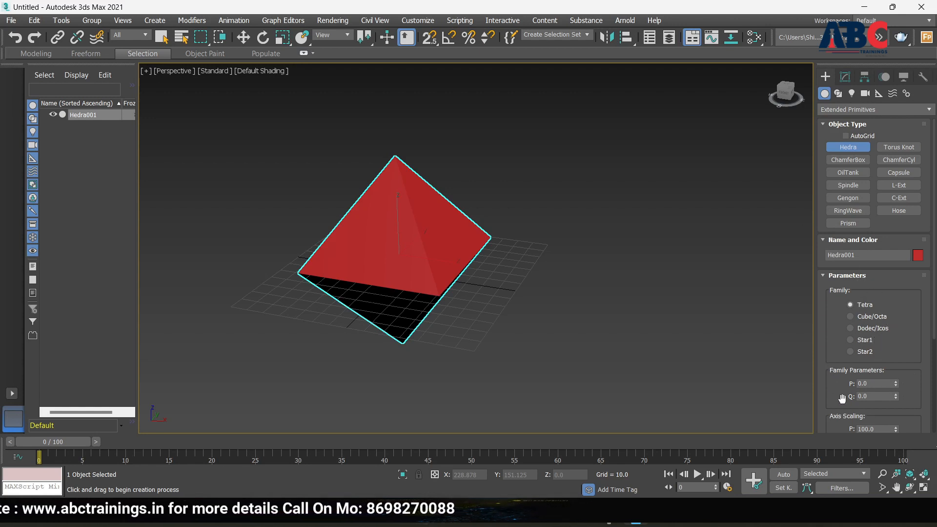
Step: Try raising the family parameter P in the Hedra's creation settings and reset it to 0.0
{"action": "scroll", "coordinate": [844, 392], "scroll_direction": "down", "scroll_amount": 2}
{"action": "scroll", "coordinate": [843, 392], "scroll_direction": "down", "scroll_amount": 2}
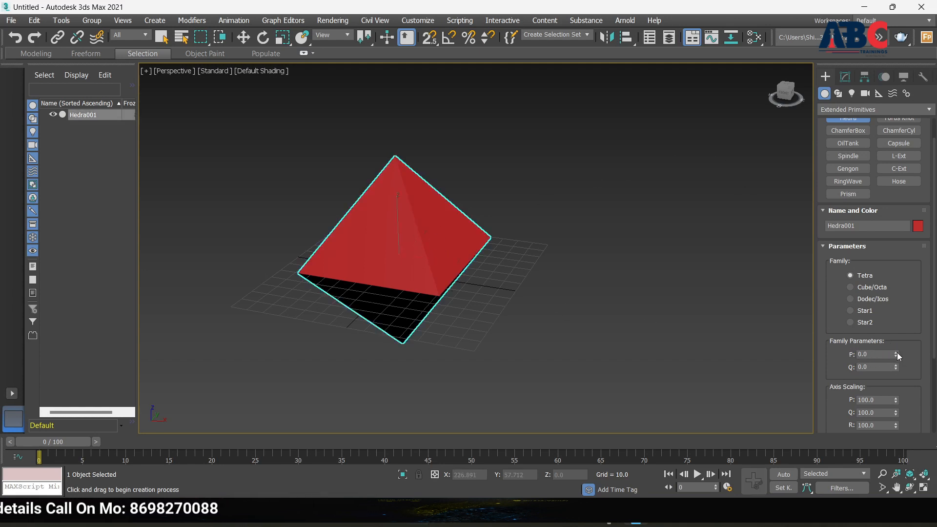
{"action": "left_click_drag", "start_coordinate": [896, 354], "coordinate": [897, 303]}
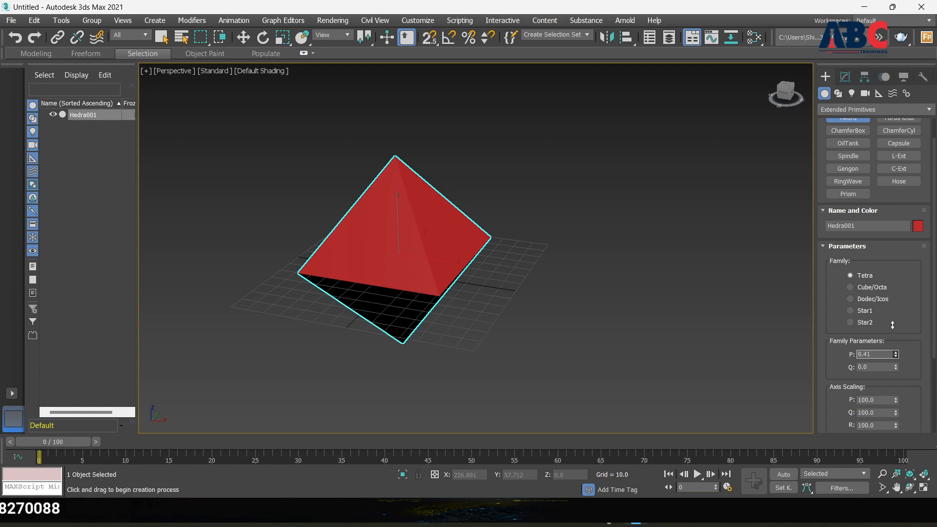
{"action": "right_click", "coordinate": [895, 354]}
Step: Try an axis scaling P of 143.5 in the Hedra's creation settings and reset the axis scaling
{"action": "scroll", "coordinate": [830, 380], "scroll_direction": "down", "scroll_amount": 2}
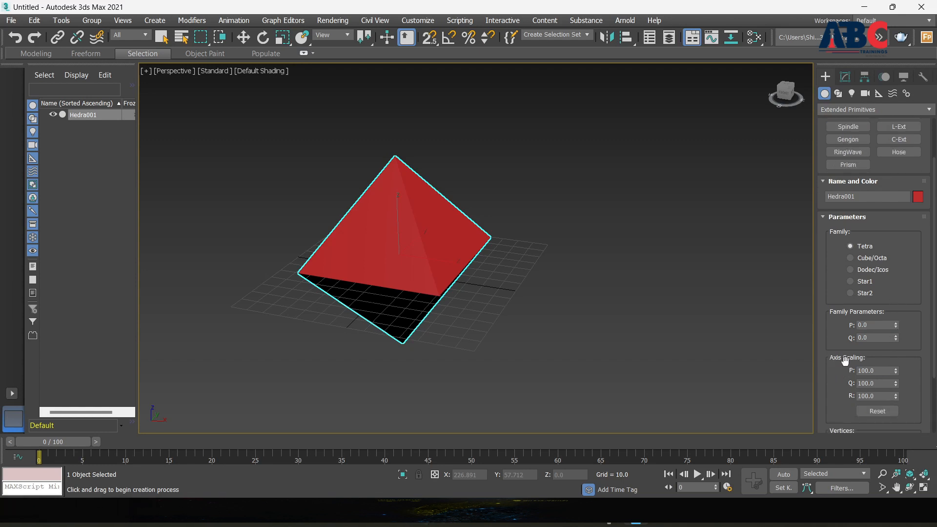
{"action": "left_click", "coordinate": [896, 369]}
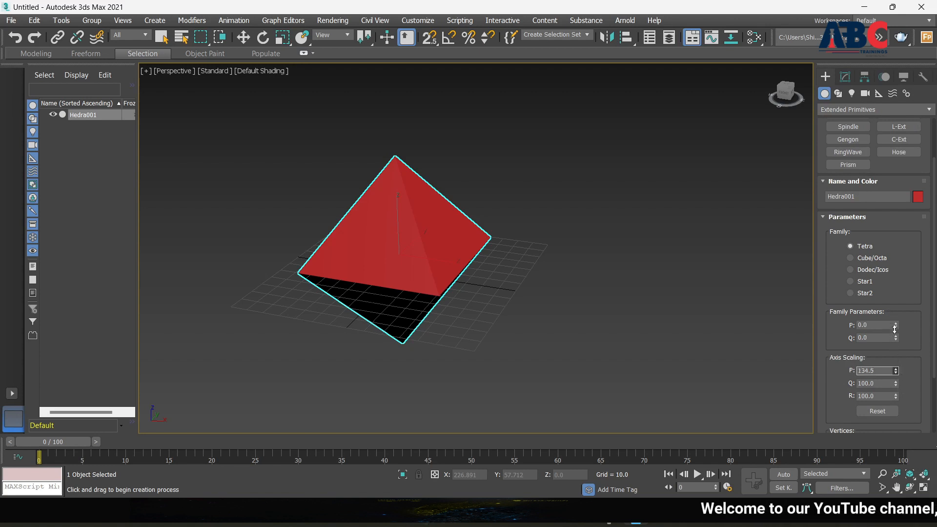
{"action": "left_click_drag", "start_coordinate": [895, 329], "coordinate": [895, 319]}
{"action": "scroll", "coordinate": [921, 402], "scroll_direction": "down", "scroll_amount": 3}
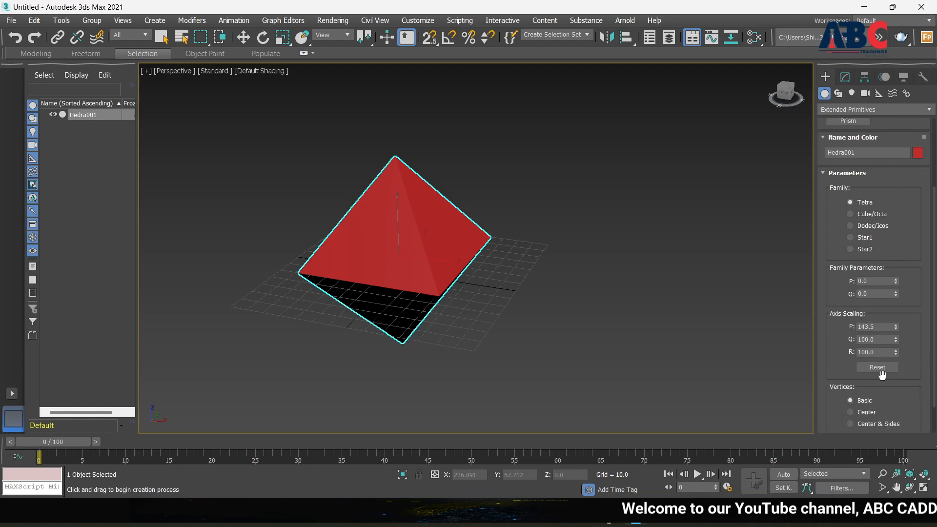
{"action": "left_click", "coordinate": [878, 367]}
{"action": "scroll", "coordinate": [908, 376], "scroll_direction": "down", "scroll_amount": 2}
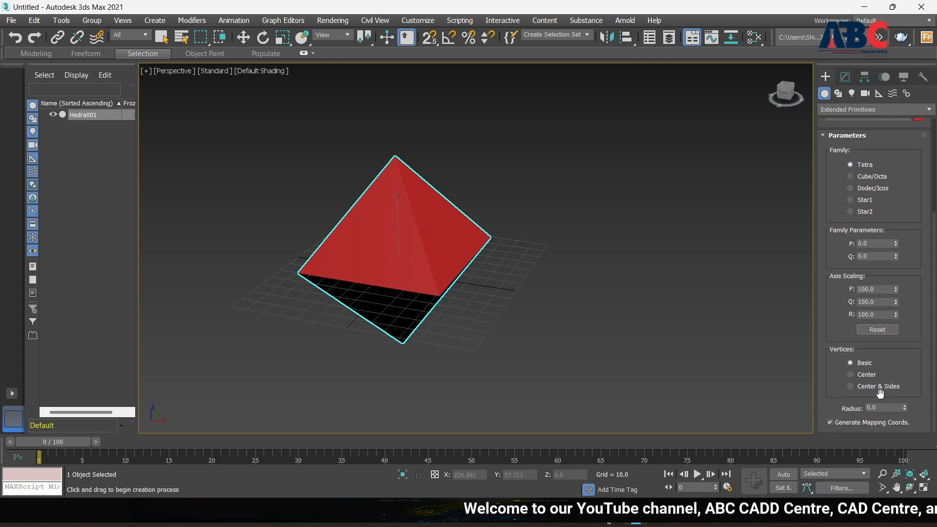
Step: Open the existing Hedra's parameters for modification and change its family to Cube/Octa
{"action": "scroll", "coordinate": [863, 251], "scroll_direction": "up", "scroll_amount": 5}
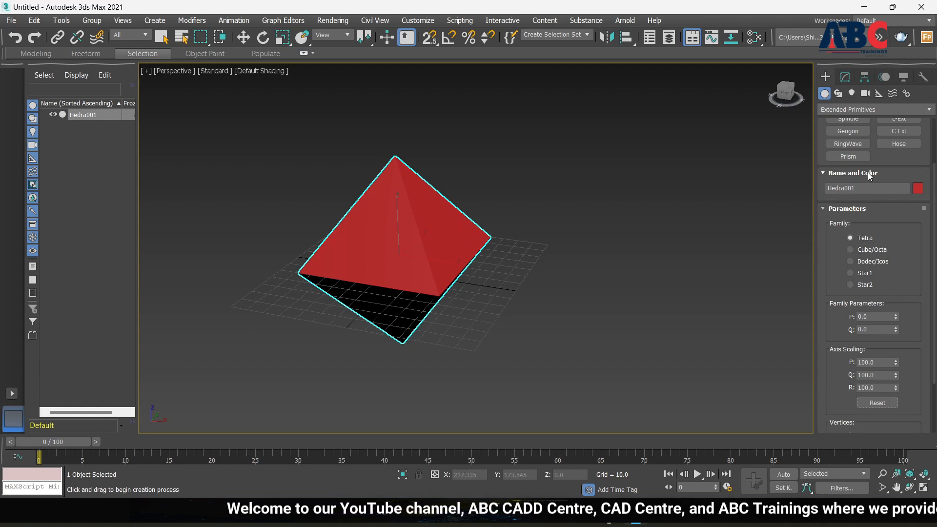
{"action": "scroll", "coordinate": [868, 172], "scroll_direction": "up", "scroll_amount": 4}
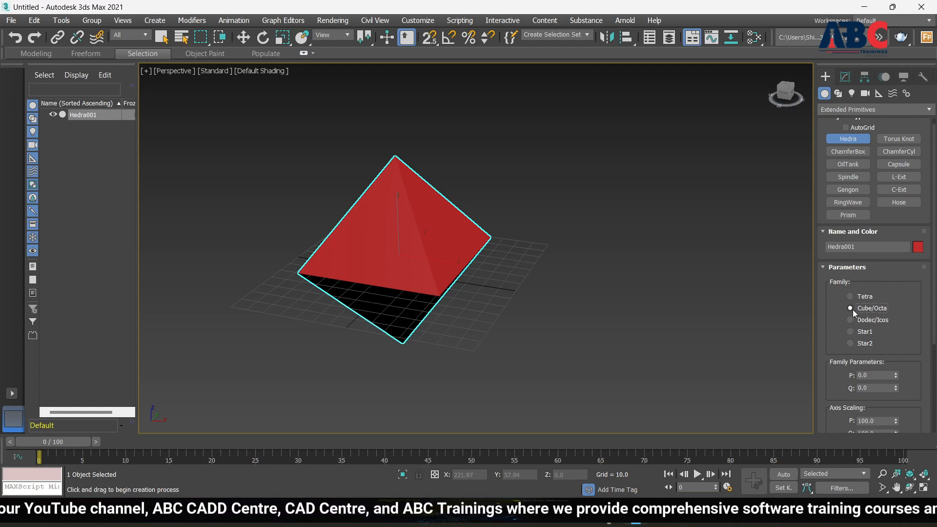
{"action": "left_click", "coordinate": [848, 77]}
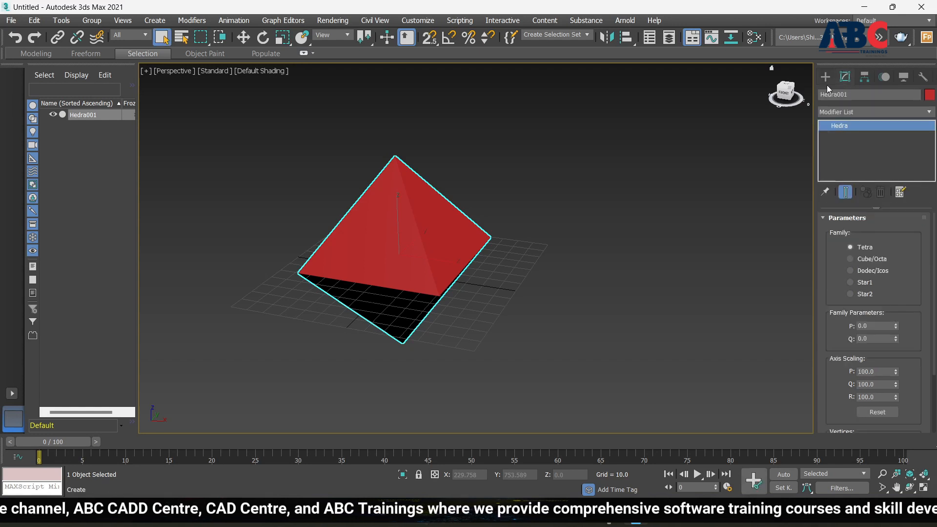
{"action": "left_click", "coordinate": [851, 259]}
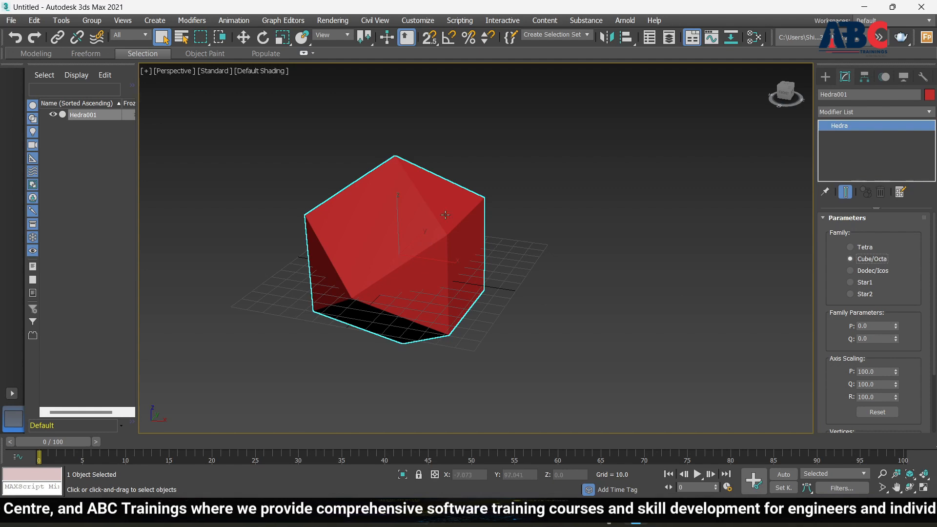
{"action": "middle_click_drag", "start_coordinate": [535, 305], "coordinate": [497, 318], "text": "alt"}
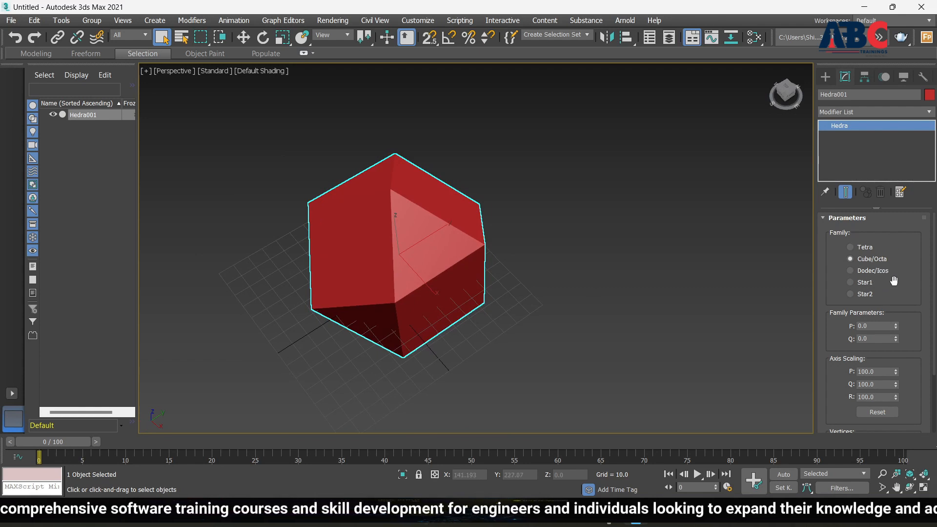
Step: Change the Hedra's family to Dodec/Icos and inspect the shape from another angle
{"action": "left_click", "coordinate": [851, 270]}
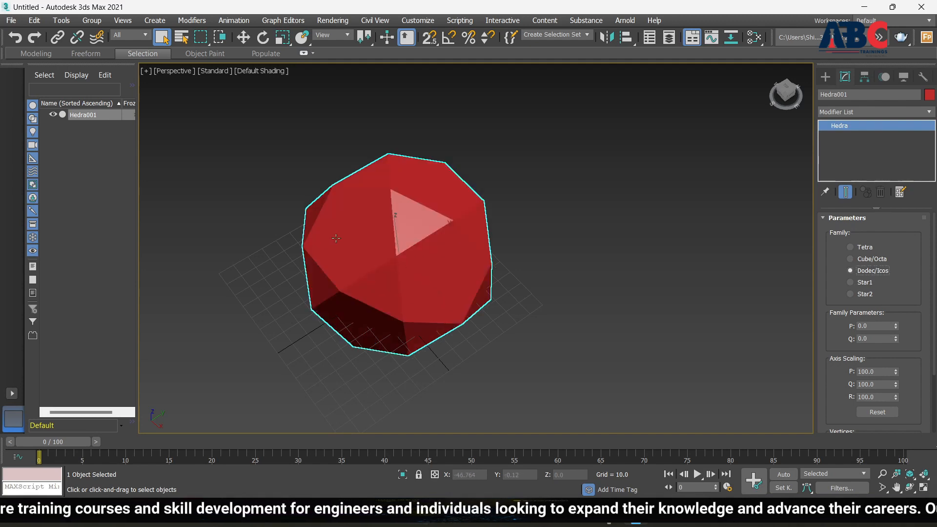
{"action": "scroll", "coordinate": [298, 209], "scroll_direction": "up", "scroll_amount": 5}
{"action": "scroll", "coordinate": [317, 231], "scroll_direction": "down", "scroll_amount": 5}
{"action": "middle_click_drag", "start_coordinate": [678, 315], "coordinate": [552, 254], "text": "alt"}
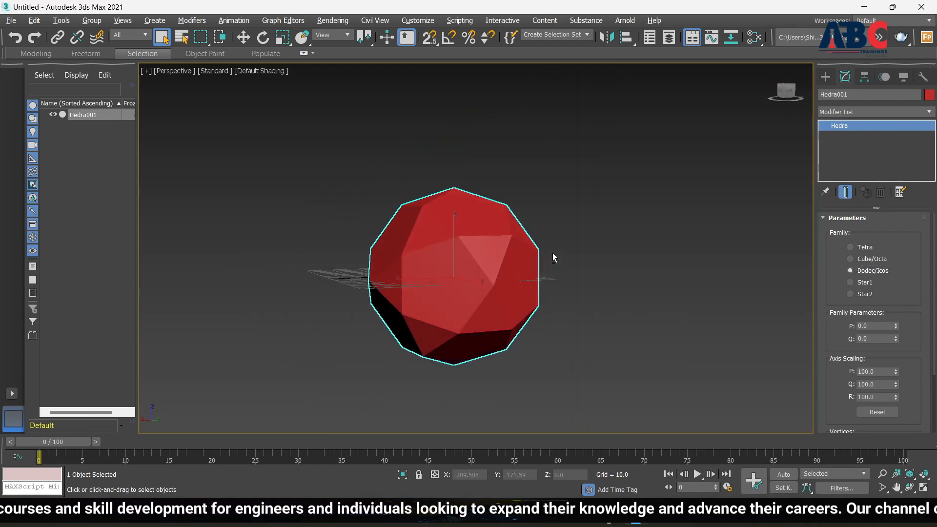
Step: Compare the Star1 and Star2 families on the Hedra and keep Star1
{"action": "left_click", "coordinate": [850, 282]}
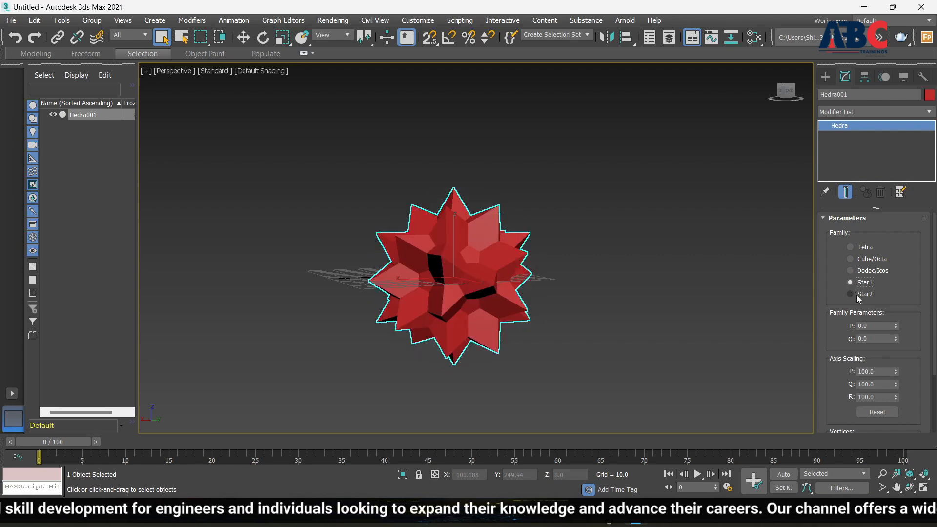
{"action": "left_click", "coordinate": [858, 295]}
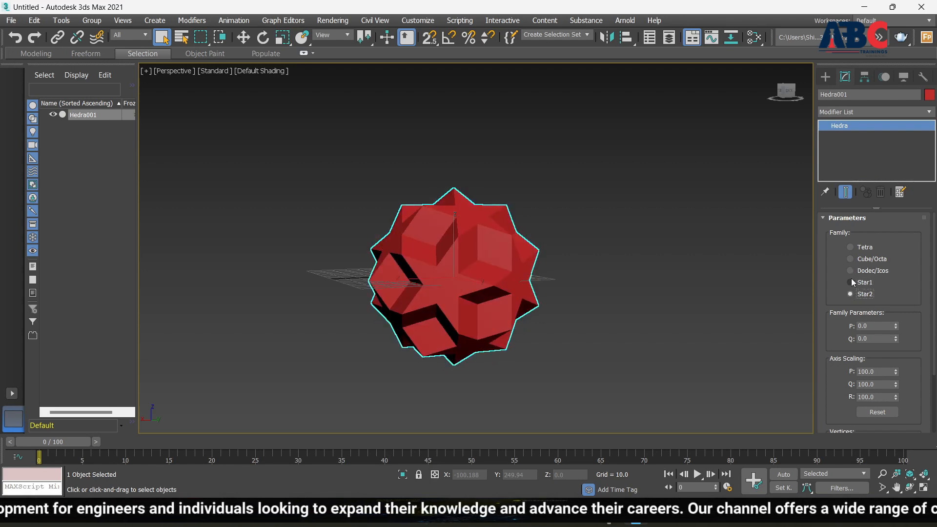
{"action": "left_click", "coordinate": [853, 282]}
{"action": "scroll", "coordinate": [570, 304], "scroll_direction": "up", "scroll_amount": 4}
{"action": "scroll", "coordinate": [570, 305], "scroll_direction": "down", "scroll_amount": 4}
{"action": "middle_click_drag", "start_coordinate": [569, 305], "coordinate": [508, 310], "text": "alt"}
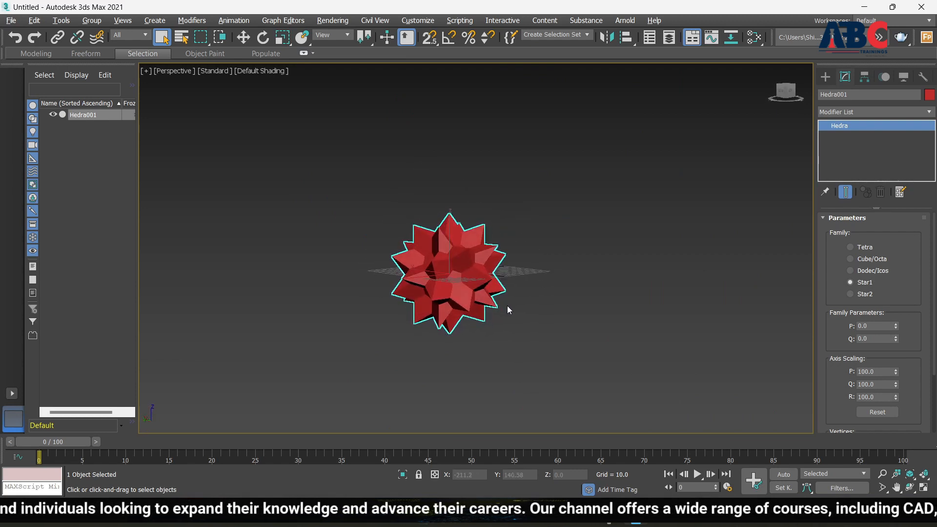
Step: Increase the Star1 Hedra's radius to 105.255 and deselect the object
{"action": "scroll", "coordinate": [854, 388], "scroll_direction": "down", "scroll_amount": 3}
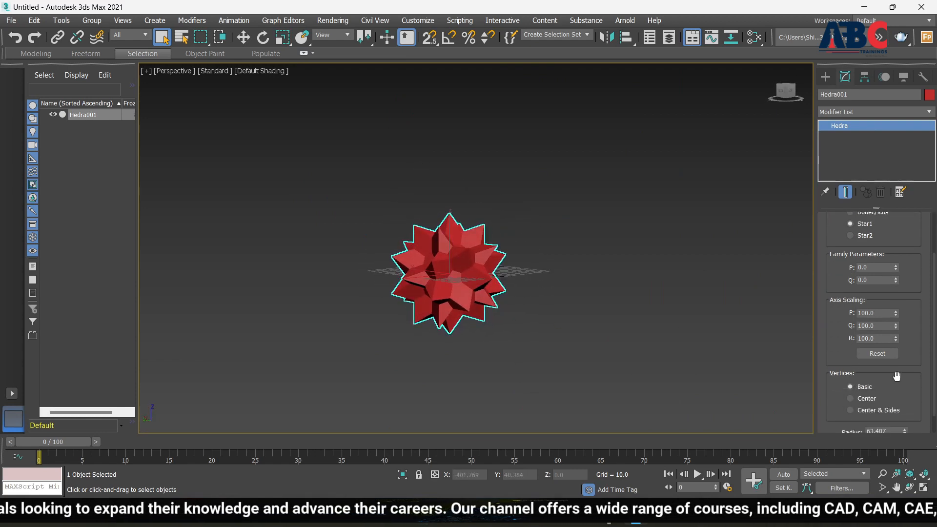
{"action": "scroll", "coordinate": [897, 376], "scroll_direction": "down", "scroll_amount": 1}
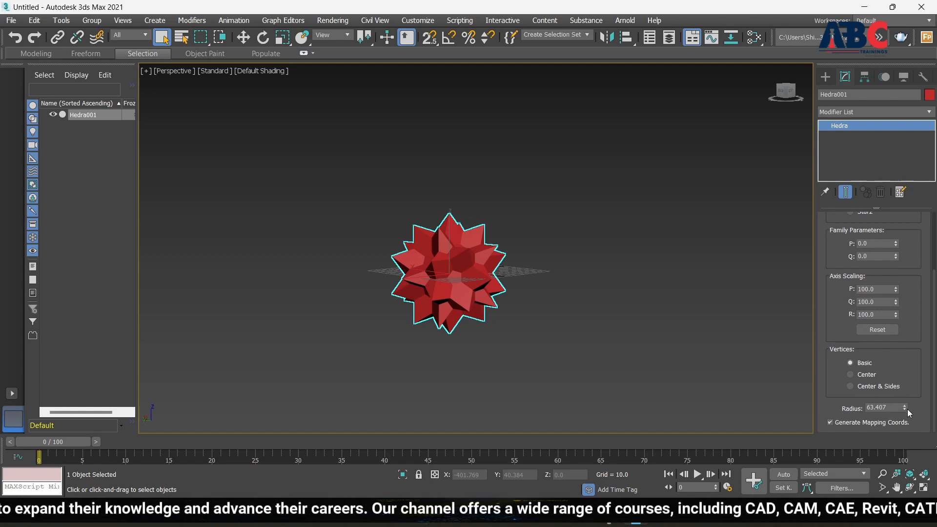
{"action": "left_click_drag", "start_coordinate": [907, 407], "coordinate": [912, 363]}
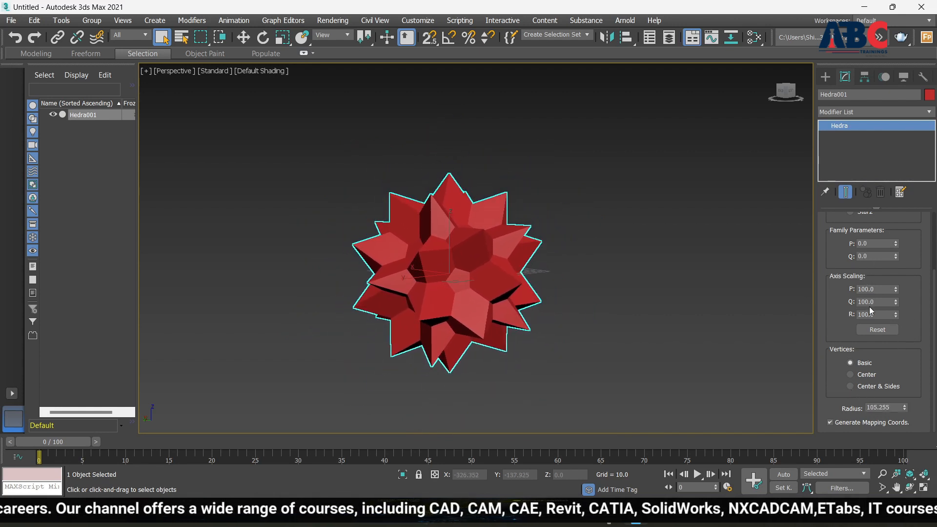
{"action": "scroll", "coordinate": [846, 250], "scroll_direction": "up", "scroll_amount": 5}
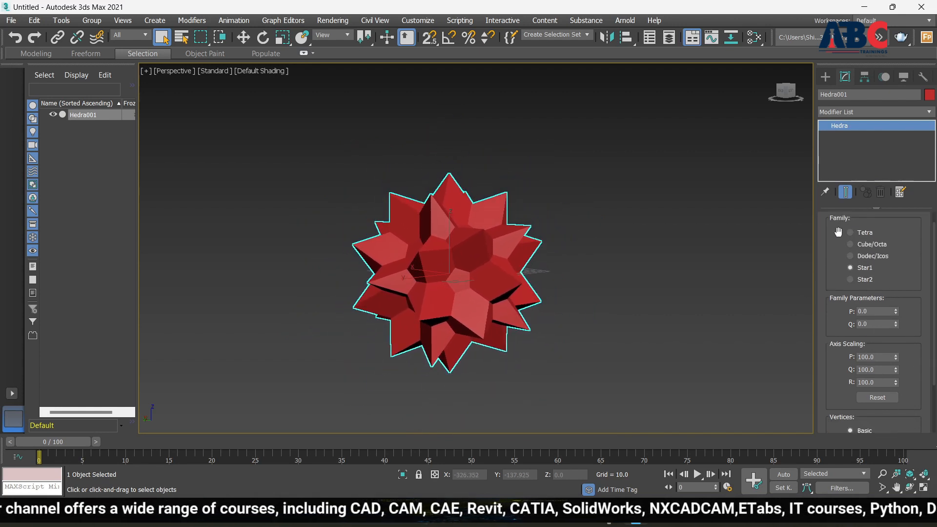
{"action": "scroll", "coordinate": [839, 232], "scroll_direction": "up", "scroll_amount": 1}
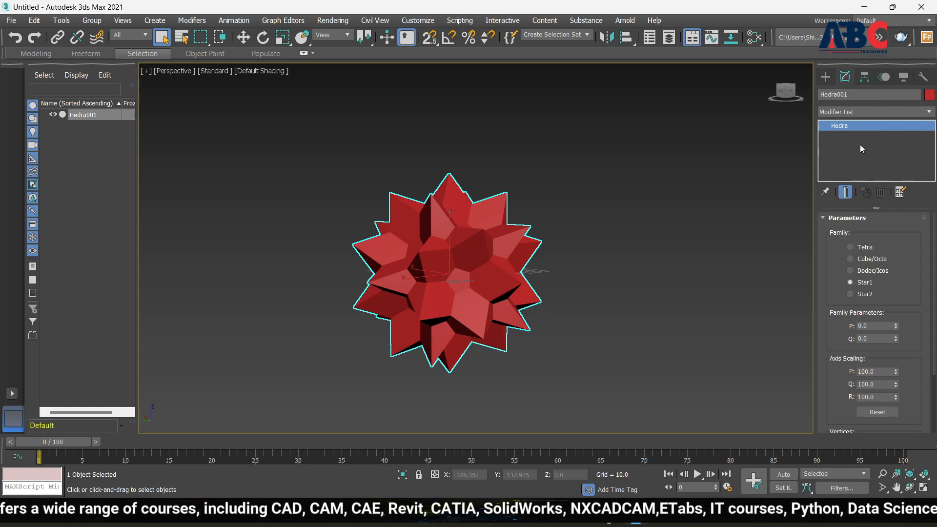
{"action": "left_click", "coordinate": [643, 277]}
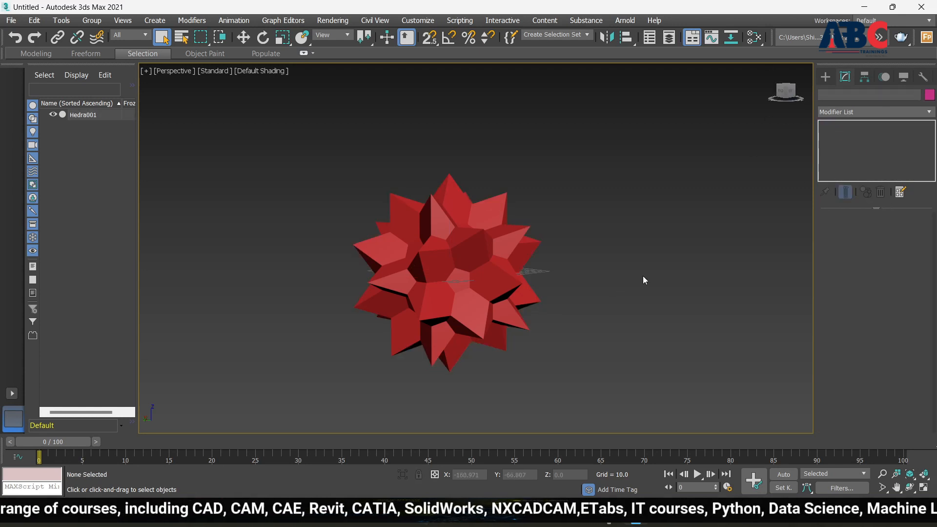
Step: Return to the Extended Primitives creation options and select the star-shaped Hedra in the viewport
{"action": "left_click", "coordinate": [827, 77]}
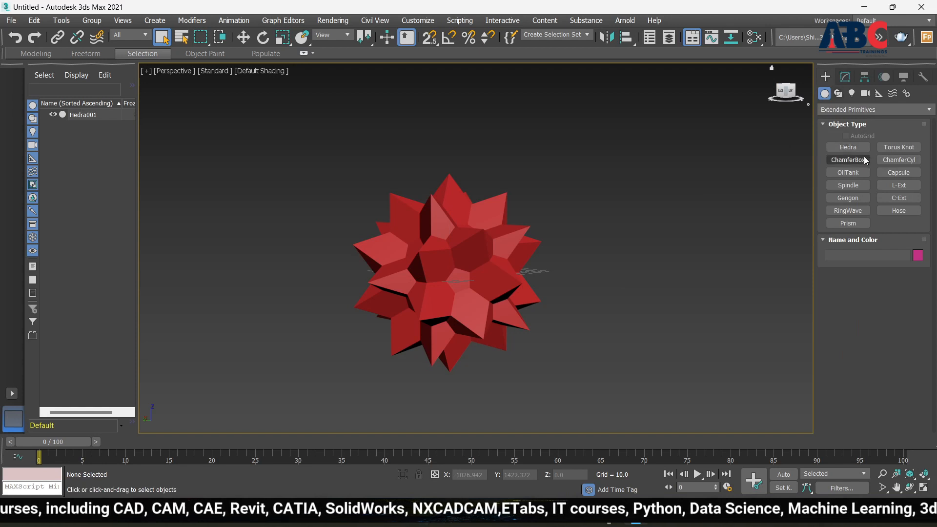
{"action": "scroll", "coordinate": [406, 250], "scroll_direction": "down", "scroll_amount": 6}
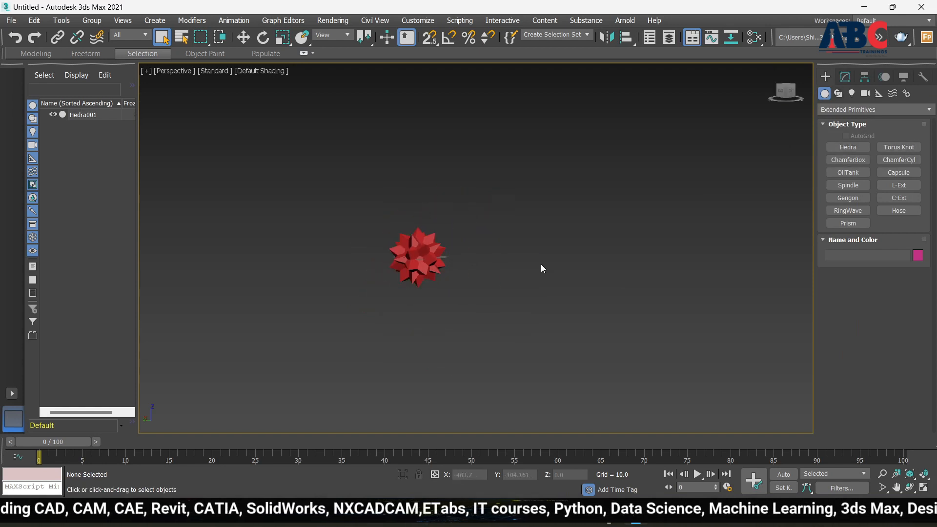
{"action": "middle_click_drag", "start_coordinate": [541, 265], "coordinate": [364, 295], "text": "alt"}
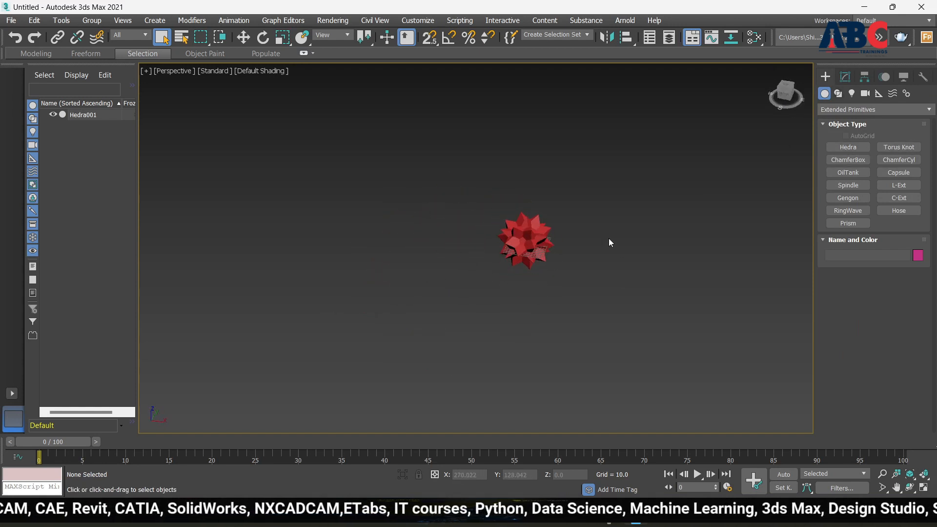
{"action": "scroll", "coordinate": [530, 237], "scroll_direction": "up", "scroll_amount": 6}
{"action": "left_click", "coordinate": [530, 237]}
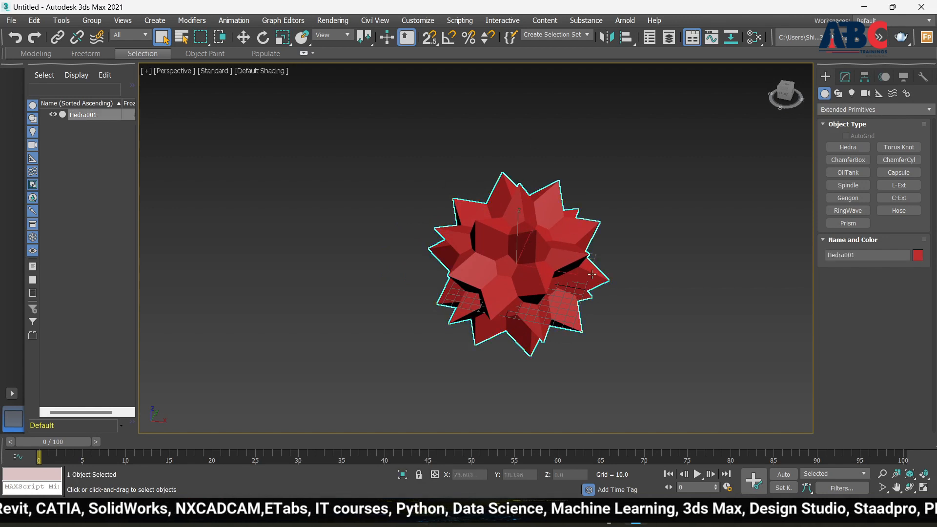
Step: Move the star-shaped Hedra along the Y axis to about 776.8, clear of the grid centre
{"action": "left_click", "coordinate": [245, 38]}
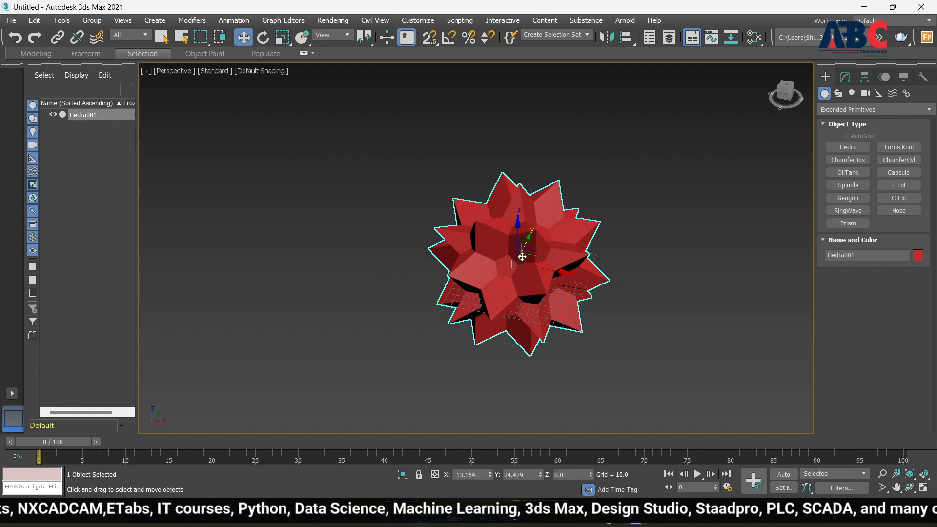
{"action": "left_click_drag", "start_coordinate": [522, 257], "coordinate": [758, 133]}
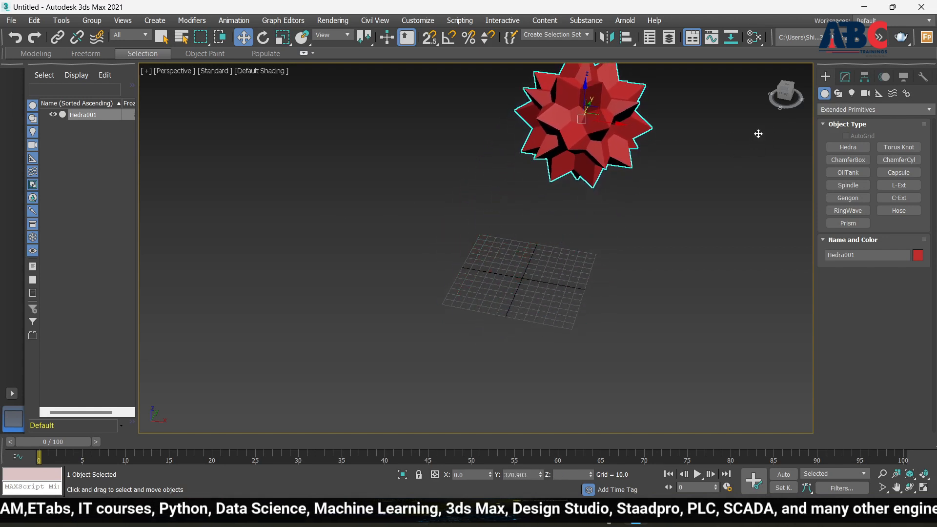
{"action": "scroll", "coordinate": [508, 252], "scroll_direction": "down", "scroll_amount": 5}
{"action": "middle_click_drag", "start_coordinate": [584, 286], "coordinate": [525, 283], "text": "alt"}
{"action": "left_click_drag", "start_coordinate": [594, 189], "coordinate": [688, 177]}
{"action": "middle_click_drag", "start_coordinate": [427, 242], "coordinate": [411, 213], "text": "alt"}
{"action": "scroll", "coordinate": [427, 198], "scroll_direction": "up", "scroll_amount": 8}
{"action": "scroll", "coordinate": [429, 201], "scroll_direction": "down", "scroll_amount": 8}
{"action": "scroll", "coordinate": [473, 247], "scroll_direction": "up", "scroll_amount": 9}
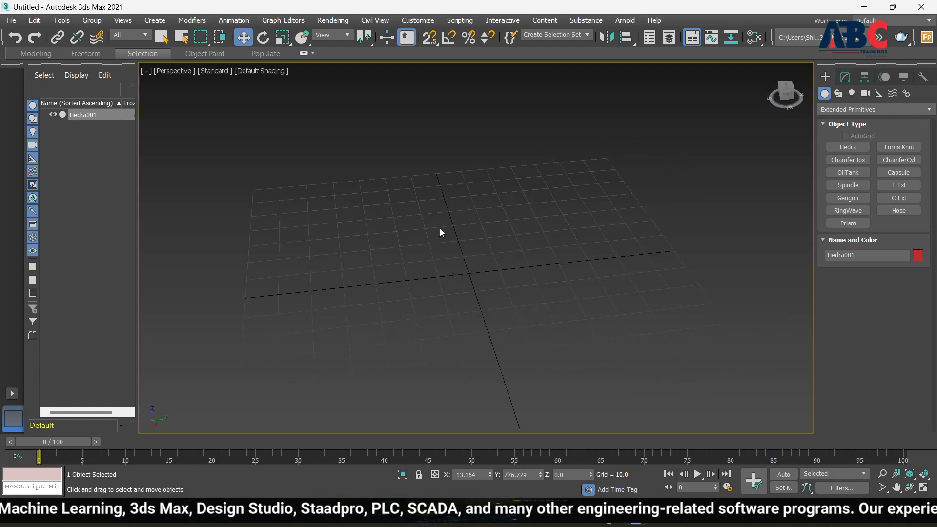
Step: Create a Torus Knot near the grid centre with a base radius of about 82.1 and a cross-section radius of about 7.6
{"action": "left_click", "coordinate": [896, 148]}
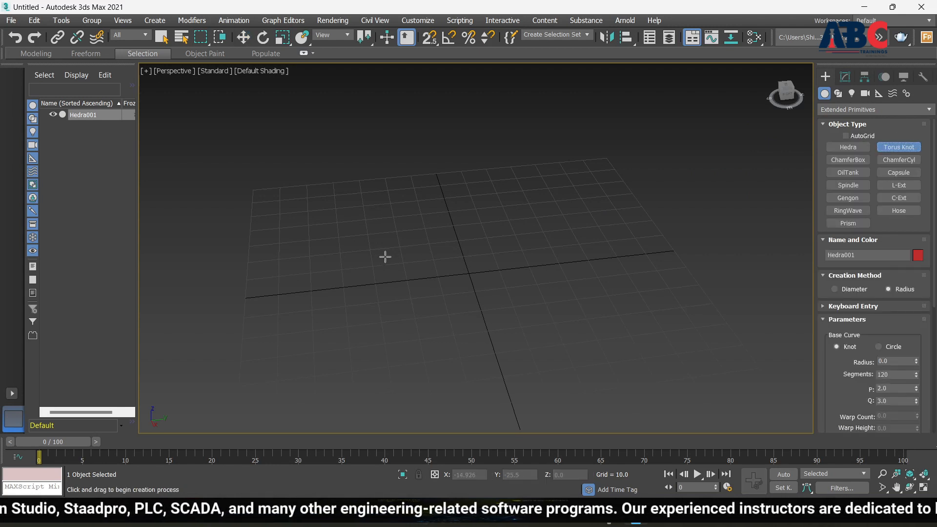
{"action": "scroll", "coordinate": [379, 254], "scroll_direction": "down", "scroll_amount": 3}
{"action": "scroll", "coordinate": [385, 263], "scroll_direction": "up", "scroll_amount": 3}
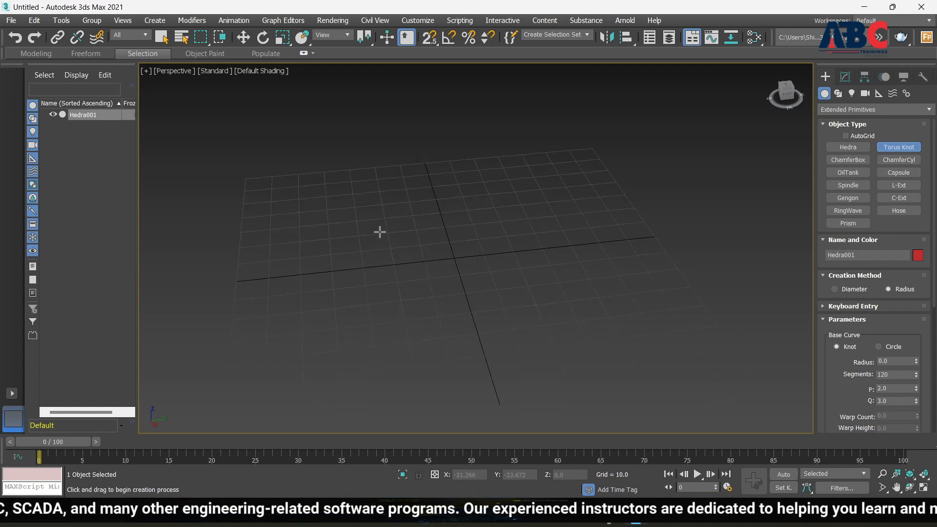
{"action": "left_click_drag", "start_coordinate": [380, 233], "coordinate": [496, 317]}
{"action": "scroll", "coordinate": [398, 296], "scroll_direction": "down", "scroll_amount": 5}
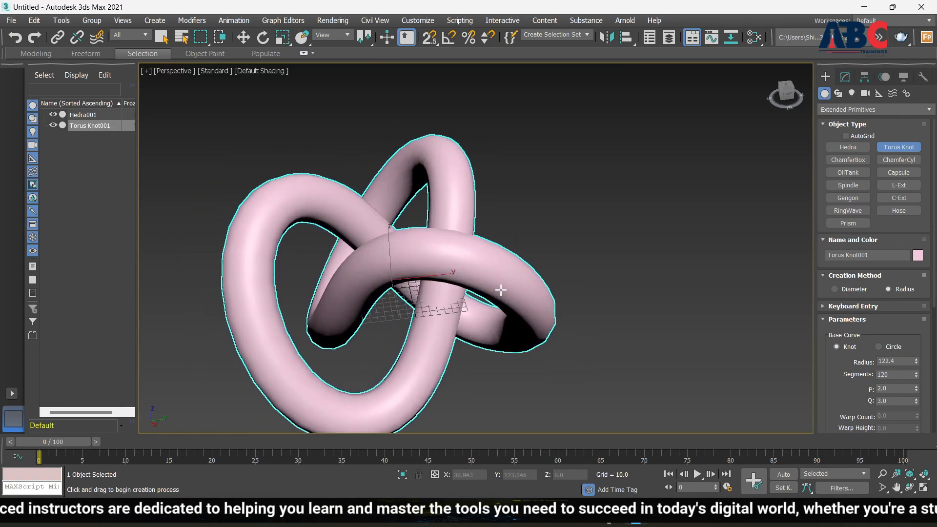
{"action": "scroll", "coordinate": [491, 290], "scroll_direction": "up", "scroll_amount": 3}
{"action": "scroll", "coordinate": [489, 288], "scroll_direction": "down", "scroll_amount": 5}
{"action": "scroll", "coordinate": [443, 285], "scroll_direction": "up", "scroll_amount": 8}
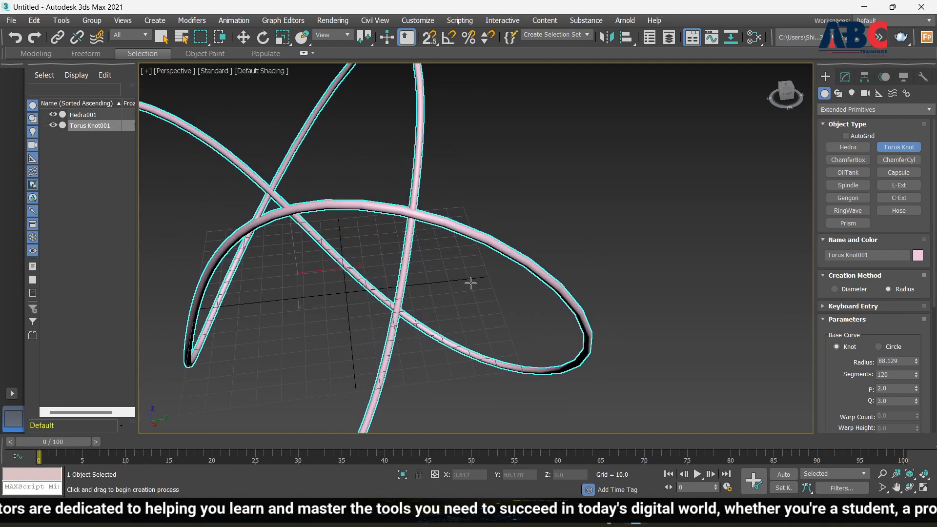
{"action": "scroll", "coordinate": [459, 281], "scroll_direction": "down", "scroll_amount": 6}
{"action": "scroll", "coordinate": [445, 286], "scroll_direction": "up", "scroll_amount": 6}
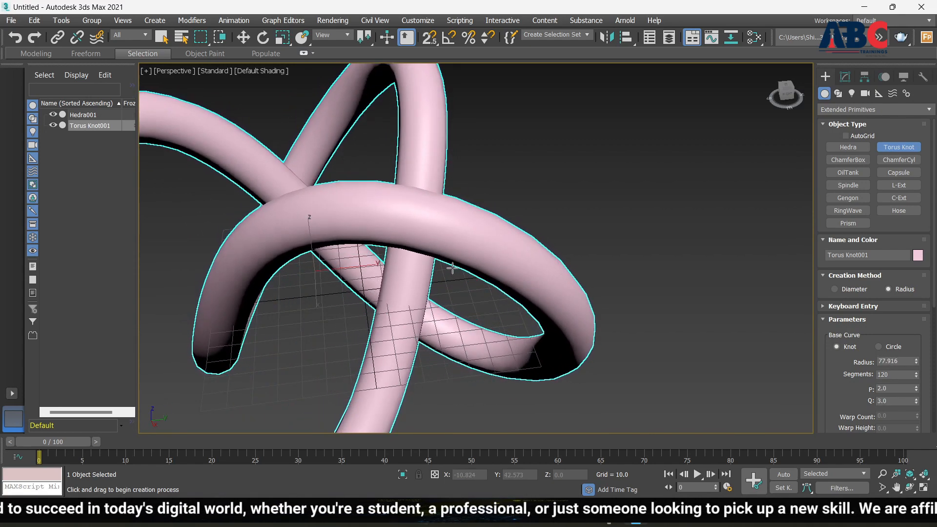
{"action": "middle_click_drag", "start_coordinate": [451, 266], "coordinate": [488, 265]}
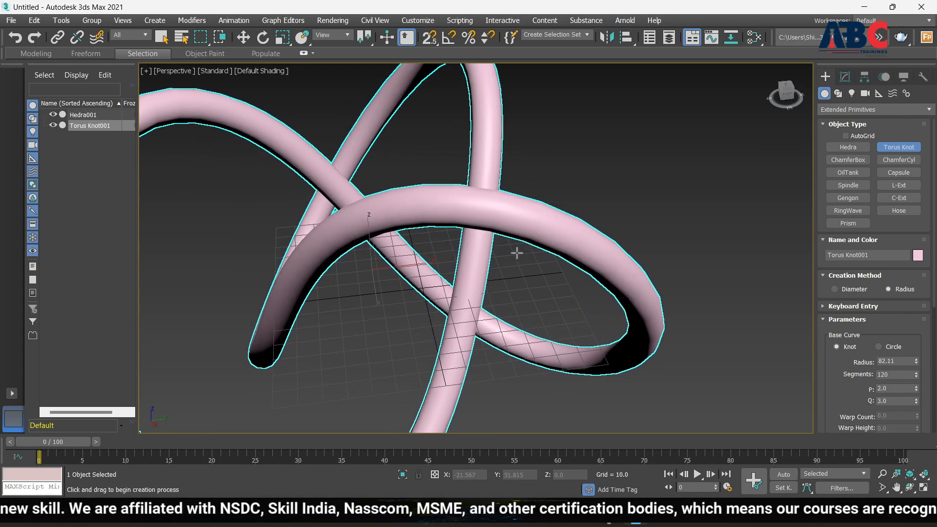
Step: Set the torus knot's base curve radius to 100
{"action": "middle_click_drag", "start_coordinate": [654, 327], "coordinate": [549, 286], "text": "alt"}
{"action": "scroll", "coordinate": [548, 286], "scroll_direction": "down", "scroll_amount": 5}
{"action": "middle_click_drag", "start_coordinate": [492, 258], "coordinate": [379, 270], "text": "alt"}
{"action": "scroll", "coordinate": [607, 249], "scroll_direction": "up", "scroll_amount": 4}
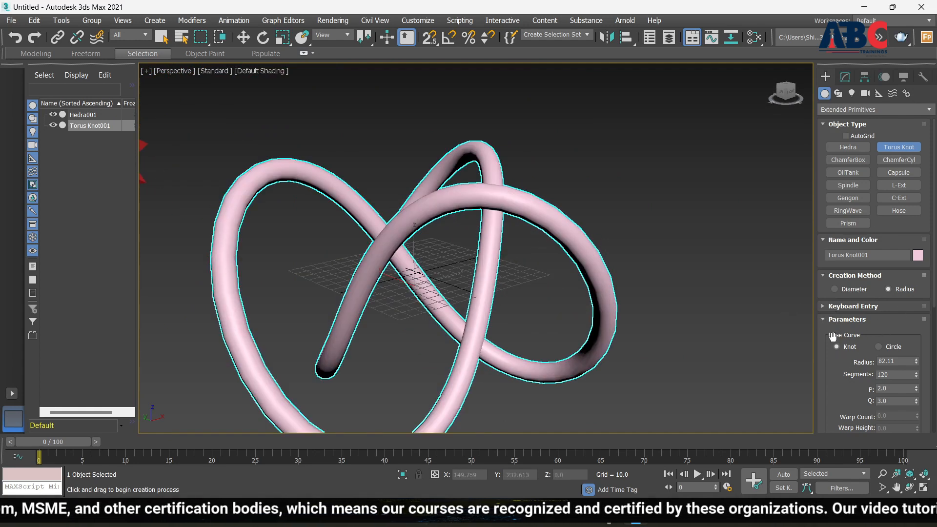
{"action": "scroll", "coordinate": [833, 336], "scroll_direction": "down", "scroll_amount": 1}
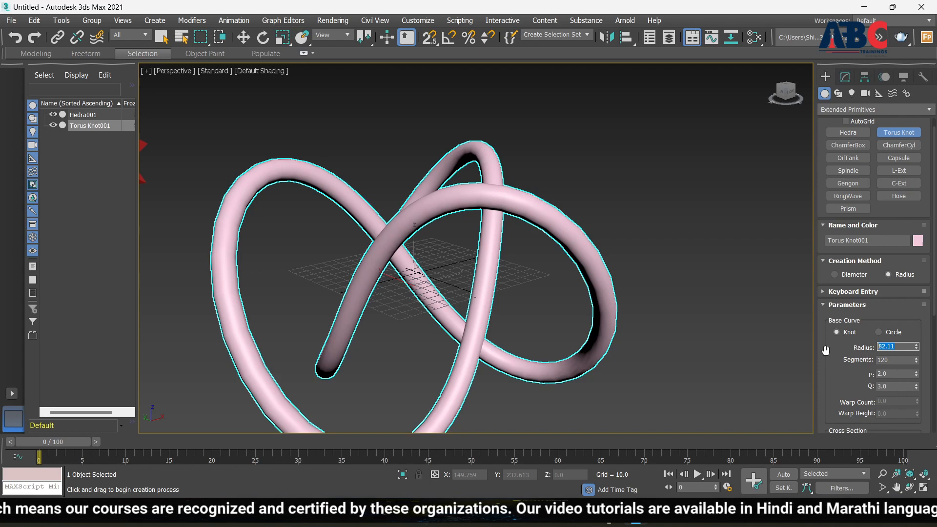
{"action": "key", "text": "Return"}
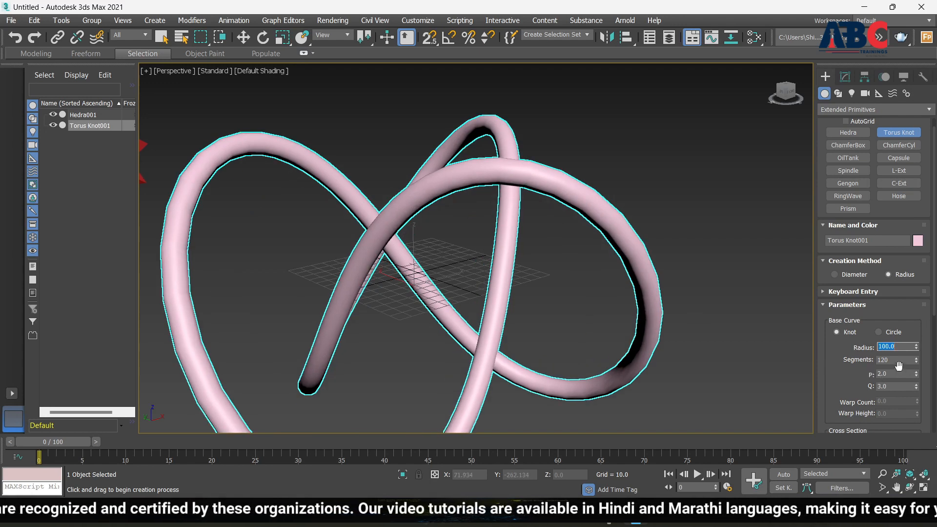
Step: Raise the torus knot's base curve segments to 208 and display edged faces in the viewport
{"action": "left_click_drag", "start_coordinate": [917, 362], "coordinate": [920, 315]}
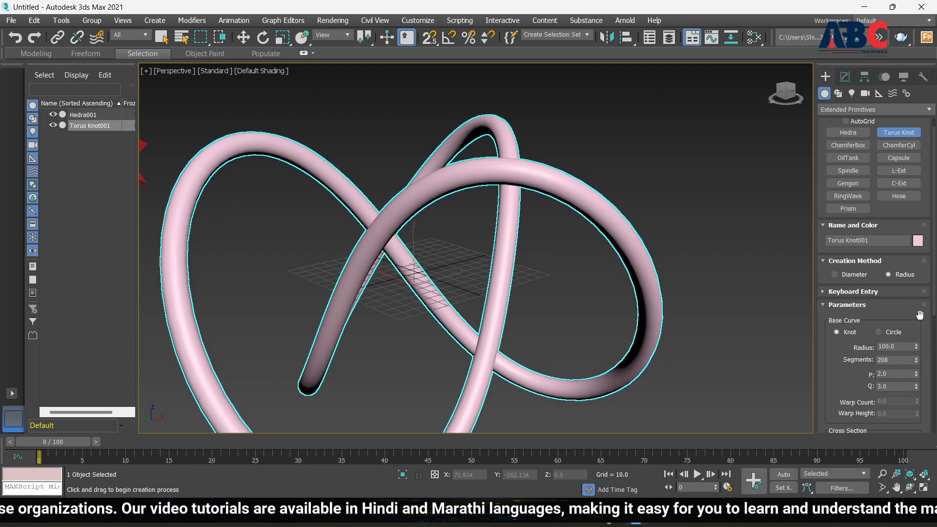
{"action": "key", "text": "F4"}
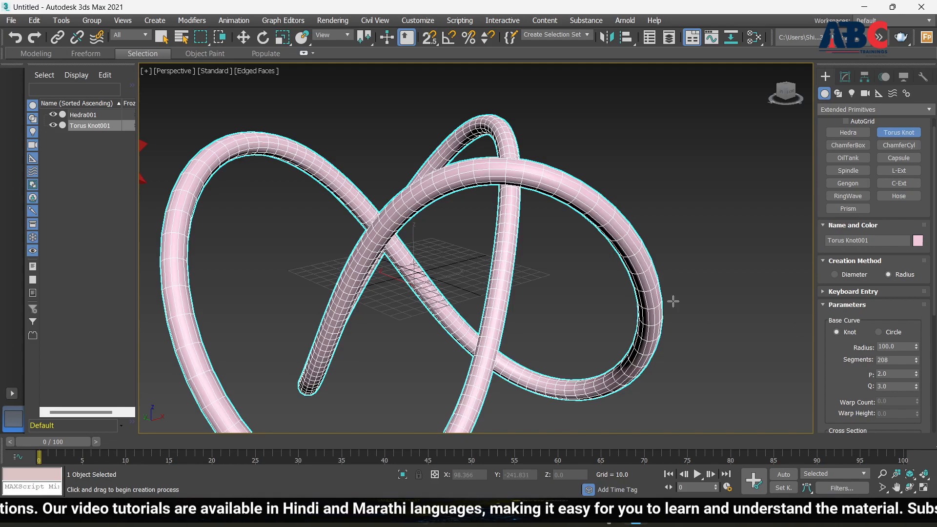
{"action": "scroll", "coordinate": [504, 165], "scroll_direction": "up", "scroll_amount": 5}
{"action": "middle_click_drag", "start_coordinate": [558, 223], "coordinate": [605, 225], "text": "alt"}
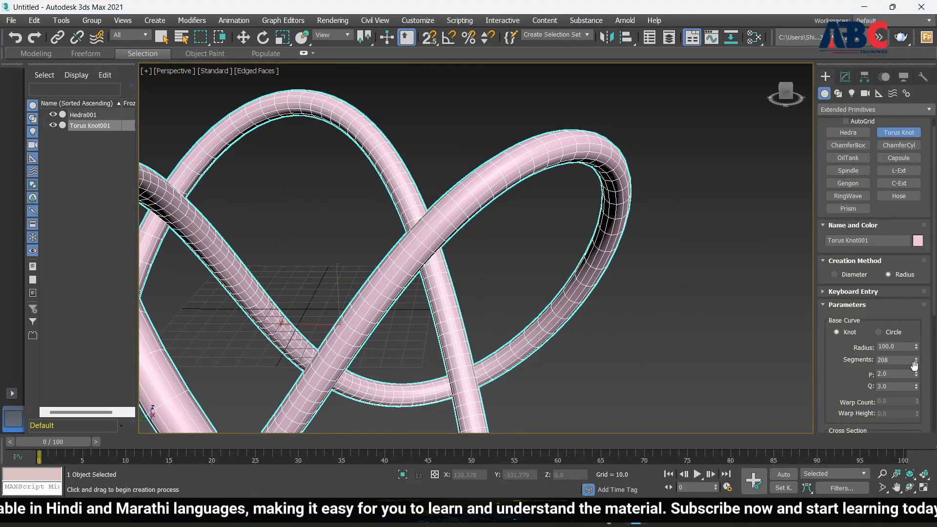
Step: Increase the base curve segments to 303 and inspect the denser mesh from several angles
{"action": "left_click_drag", "start_coordinate": [920, 362], "coordinate": [920, 339]}
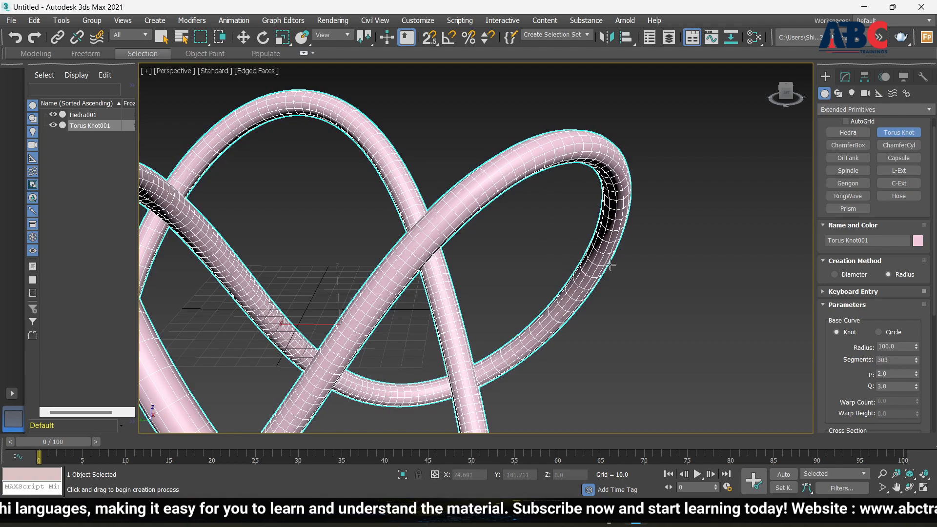
{"action": "scroll", "coordinate": [611, 265], "scroll_direction": "down", "scroll_amount": 5}
{"action": "middle_click_drag", "start_coordinate": [611, 265], "coordinate": [596, 220], "text": "alt"}
{"action": "scroll", "coordinate": [569, 247], "scroll_direction": "up", "scroll_amount": 5}
{"action": "scroll", "coordinate": [580, 213], "scroll_direction": "down", "scroll_amount": 3}
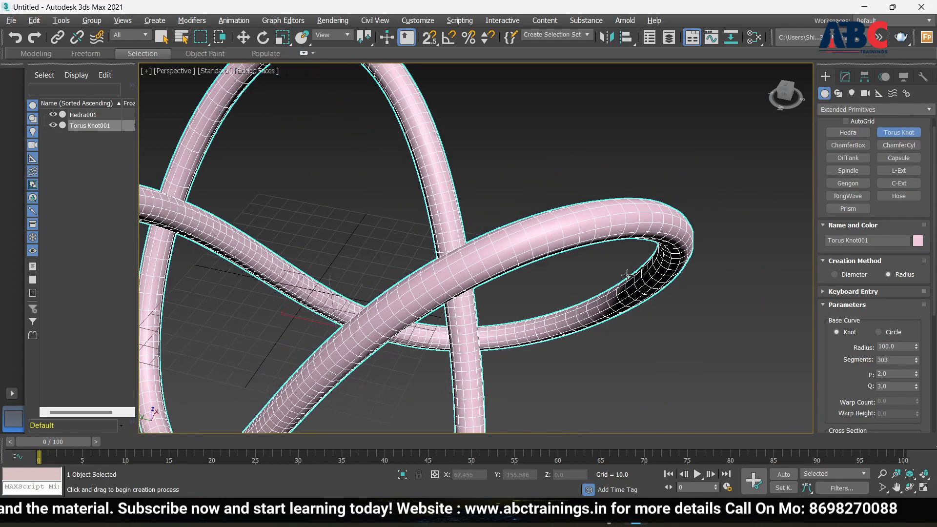
{"action": "middle_click_drag", "start_coordinate": [627, 275], "coordinate": [637, 259], "text": "alt"}
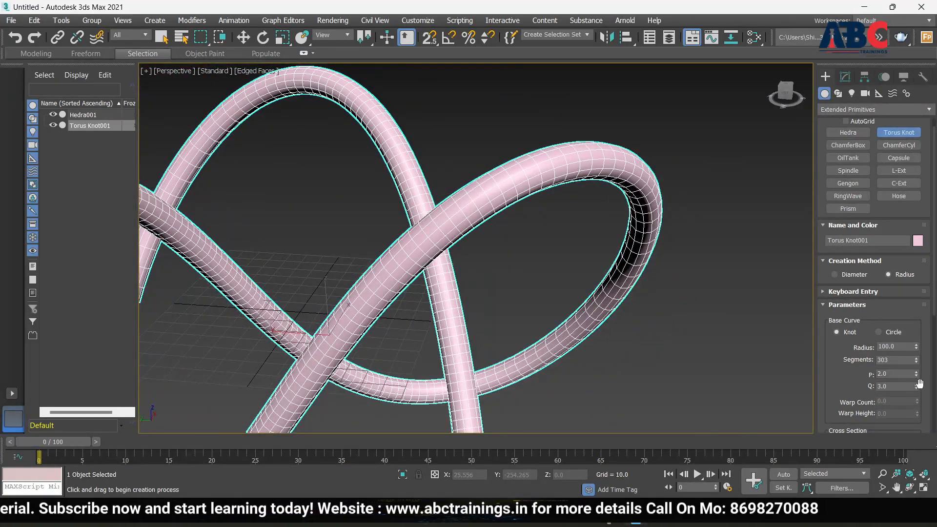
Step: Increase the torus knot's cross-section radius to 17.071 and its sides to 40
{"action": "scroll", "coordinate": [850, 402], "scroll_direction": "down", "scroll_amount": 3}
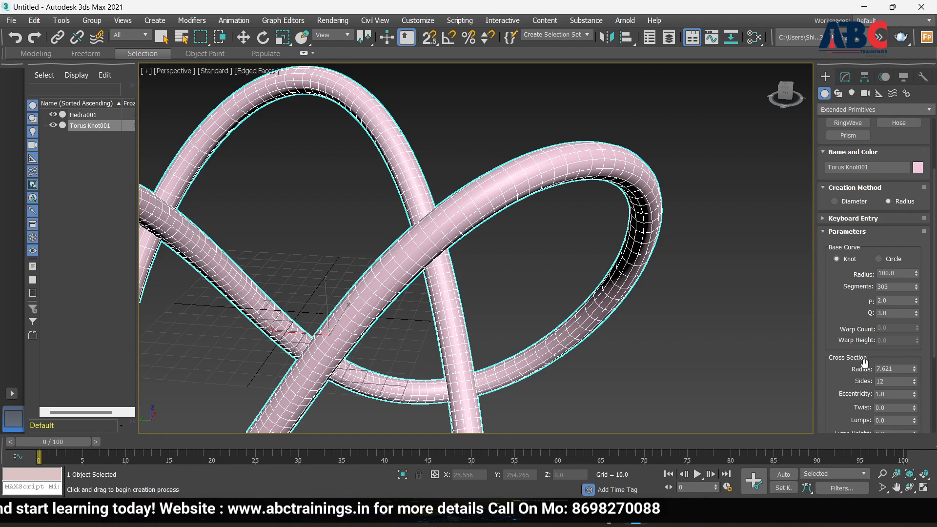
{"action": "scroll", "coordinate": [828, 384], "scroll_direction": "down", "scroll_amount": 1}
{"action": "scroll", "coordinate": [828, 383], "scroll_direction": "down", "scroll_amount": 1}
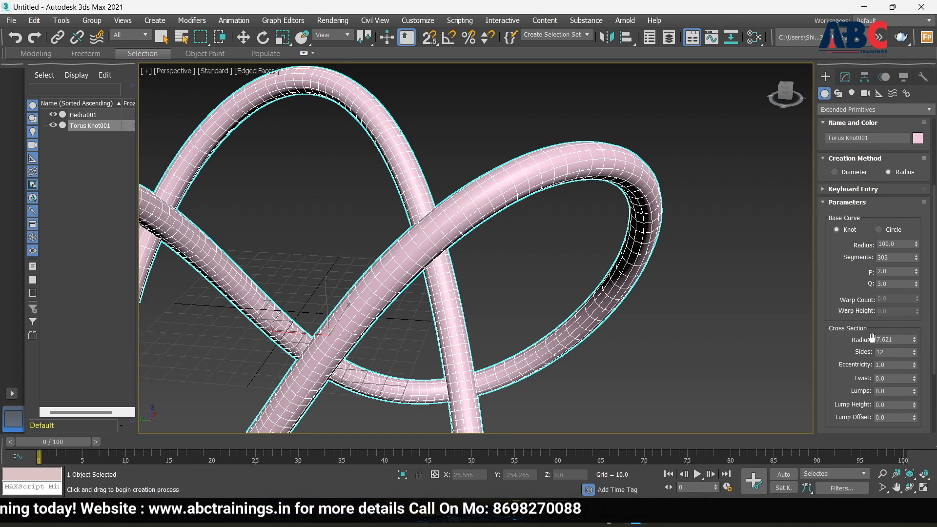
{"action": "left_click_drag", "start_coordinate": [917, 342], "coordinate": [914, 324]}
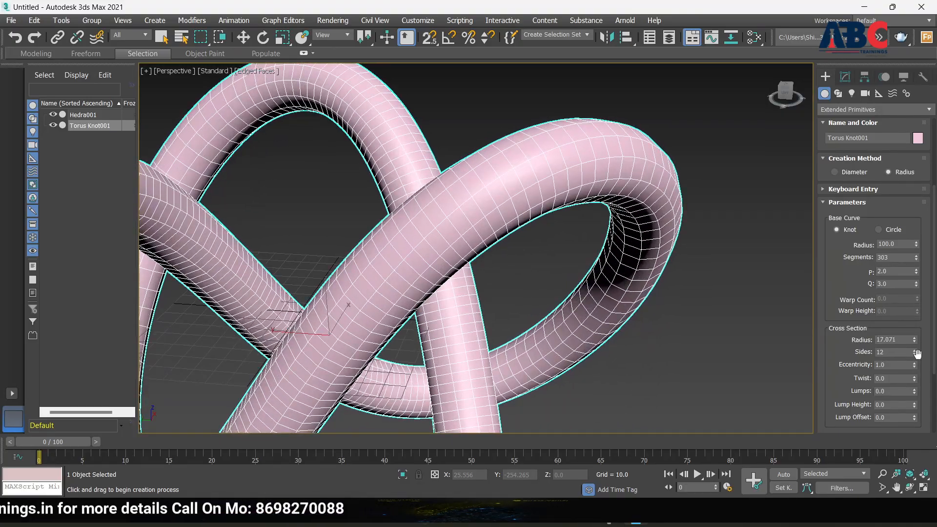
{"action": "left_click_drag", "start_coordinate": [917, 357], "coordinate": [914, 345]}
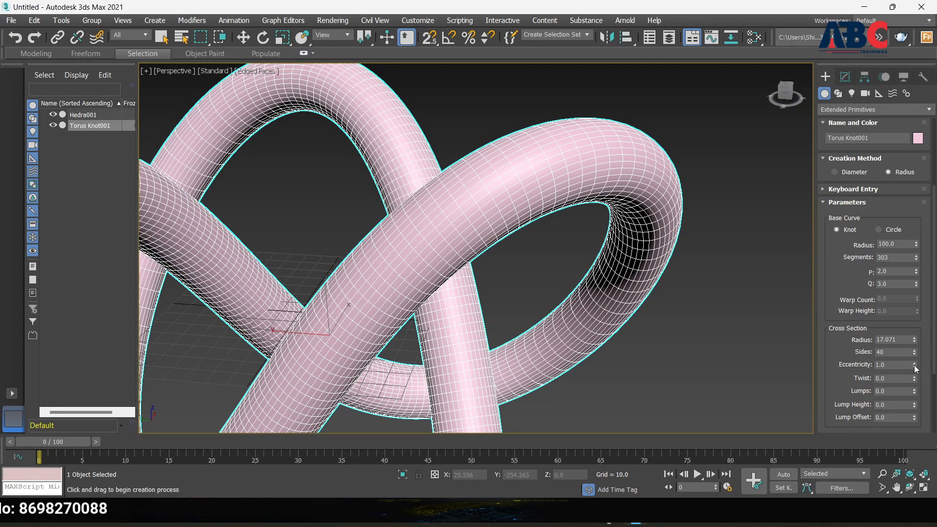
Step: Try a cross-section eccentricity of 2.4, view the flattened knot from different angles, and restore the eccentricity to 1.0
{"action": "left_click_drag", "start_coordinate": [915, 364], "coordinate": [914, 351]}
{"action": "scroll", "coordinate": [459, 349], "scroll_direction": "down", "scroll_amount": 4}
{"action": "middle_click_drag", "start_coordinate": [429, 354], "coordinate": [579, 371], "text": "alt"}
{"action": "scroll", "coordinate": [459, 325], "scroll_direction": "down", "scroll_amount": 3}
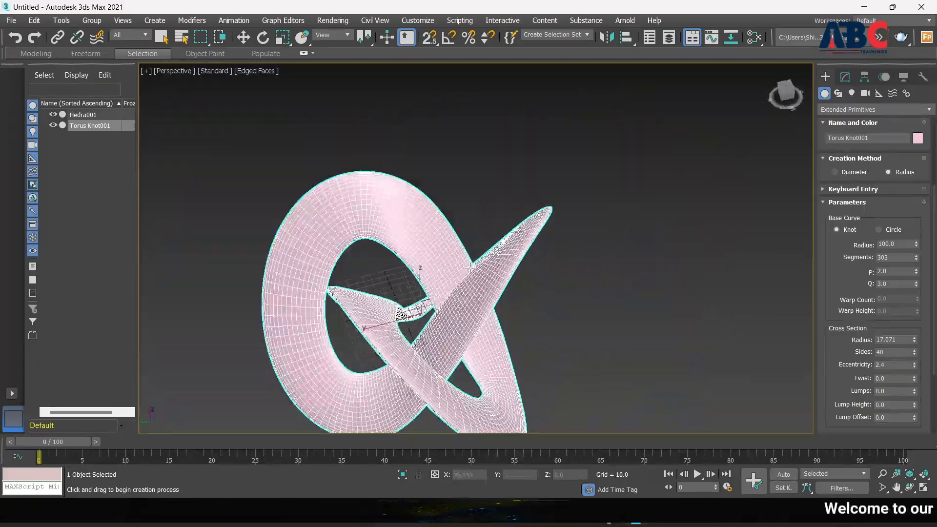
{"action": "middle_click_drag", "start_coordinate": [437, 320], "coordinate": [326, 303], "text": "alt"}
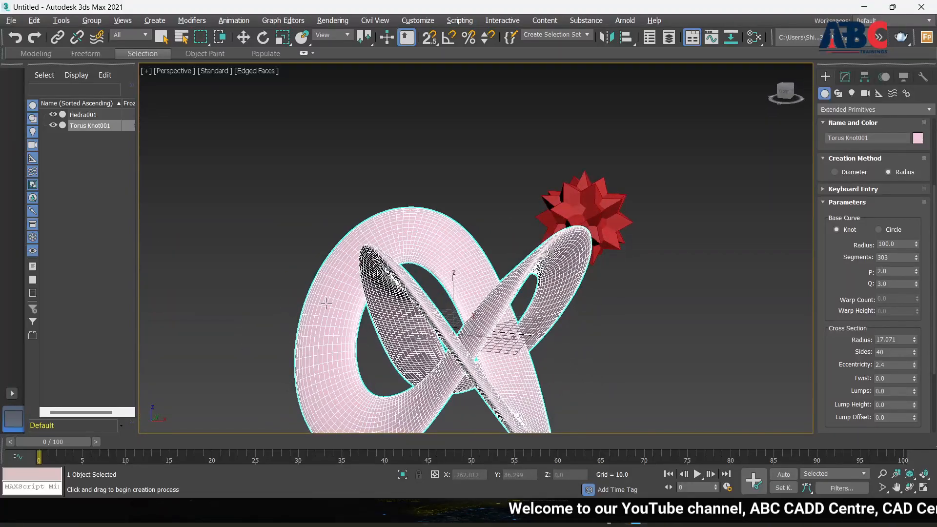
{"action": "double_click", "coordinate": [897, 365]}
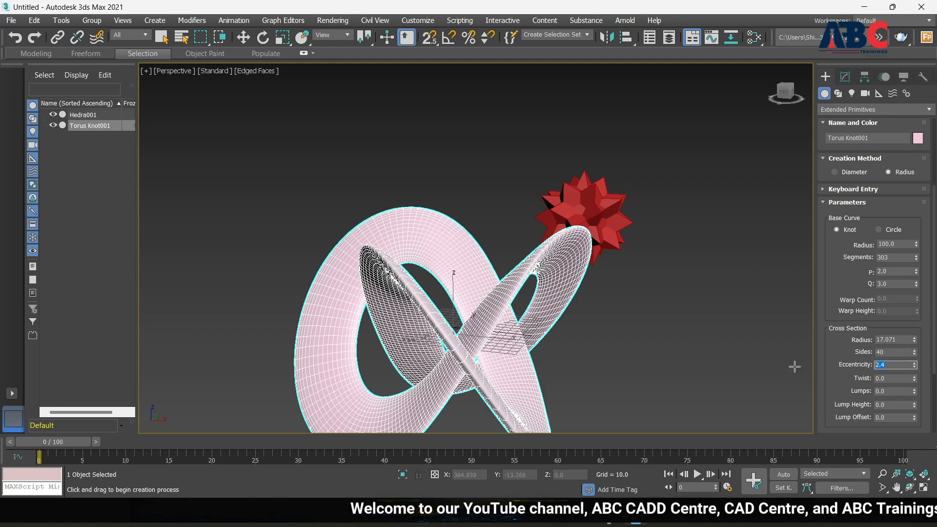
{"action": "type", "text": "1"}
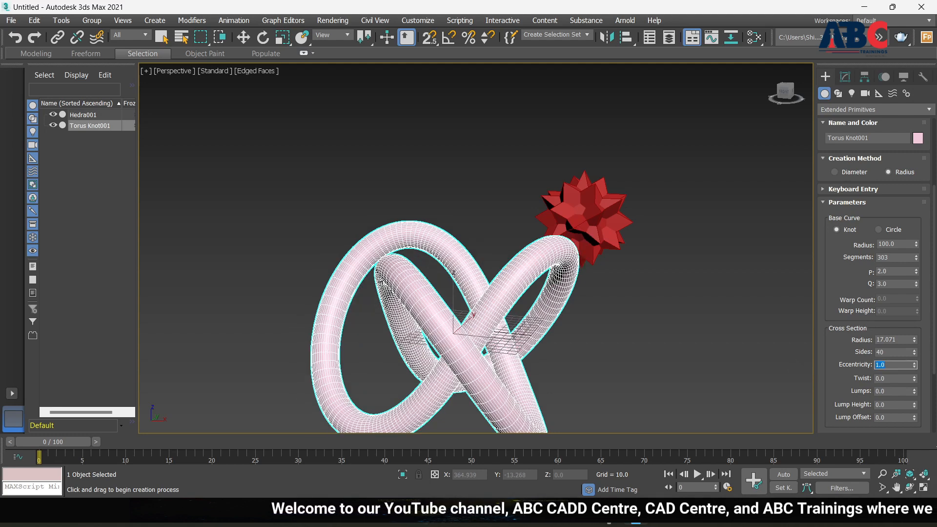
Step: Set the torus knot's cross-section eccentricity to 2.6 and its twist to 10
{"action": "mouse_move", "coordinate": [916, 365]}
{"action": "left_mouse_down"}
{"action": "mouse_move", "coordinate": [918, 340]}
{"action": "mouse_move", "coordinate": [918, 351]}
{"action": "left_mouse_up"}
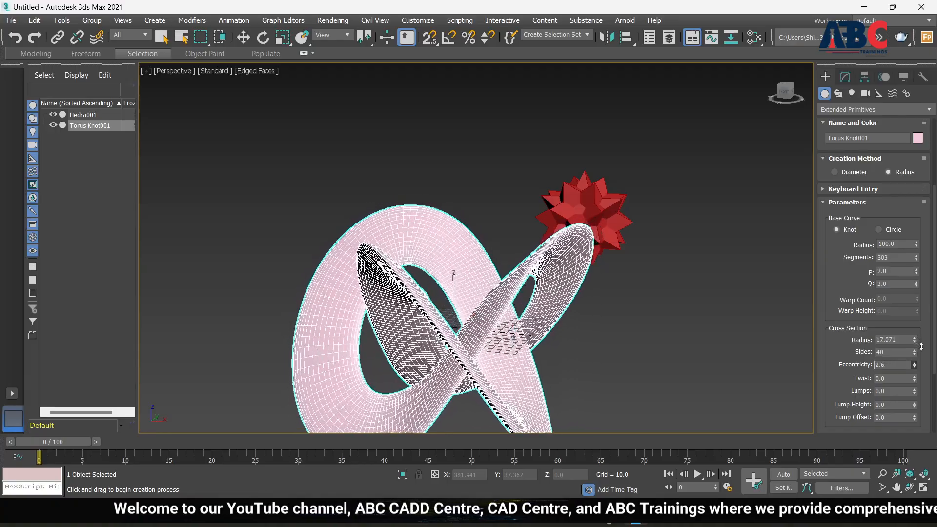
{"action": "middle_click_drag", "start_coordinate": [590, 310], "coordinate": [693, 289], "text": "alt"}
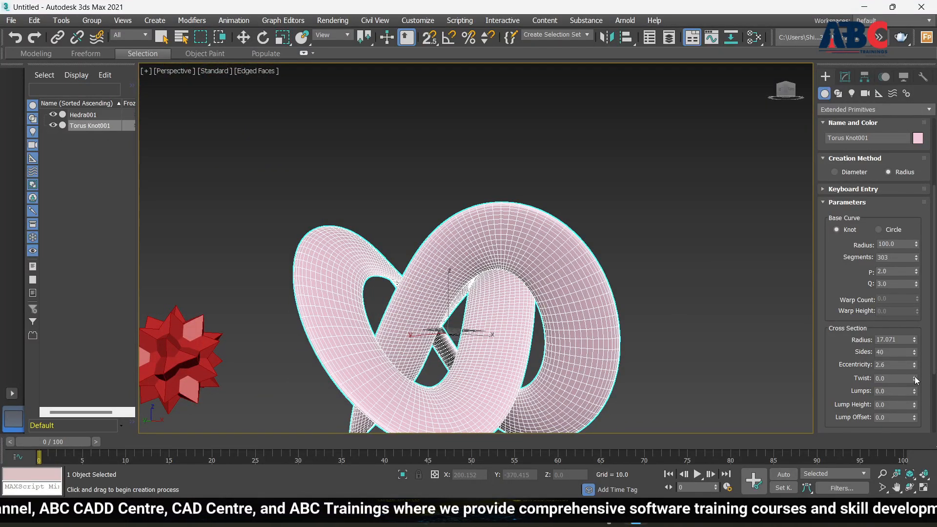
{"action": "mouse_move", "coordinate": [916, 381]}
{"action": "left_mouse_down"}
{"action": "mouse_move", "coordinate": [916, 367]}
{"action": "mouse_move", "coordinate": [914, 386]}
{"action": "left_mouse_up"}
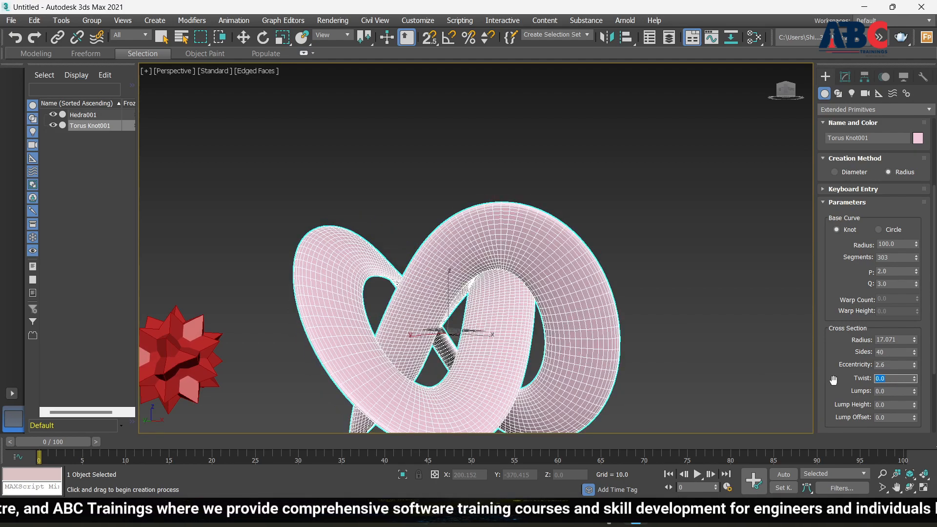
{"action": "key", "text": "Return"}
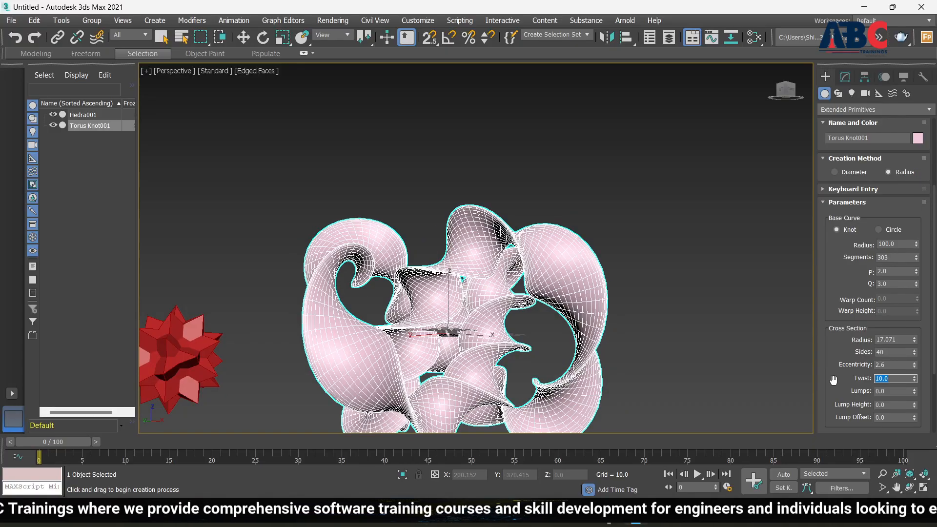
{"action": "middle_click_drag", "start_coordinate": [588, 353], "coordinate": [527, 349], "text": "alt"}
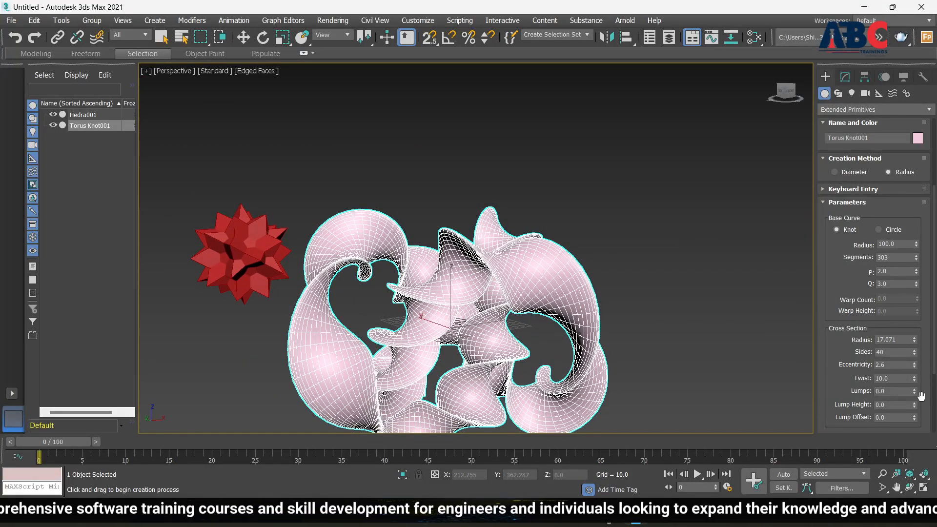
Step: Raise the cross-section lumps to 36 and inspect the twisted knot from another angle
{"action": "left_click_drag", "start_coordinate": [915, 393], "coordinate": [912, 372]}
{"action": "scroll", "coordinate": [795, 371], "scroll_direction": "down", "scroll_amount": 2}
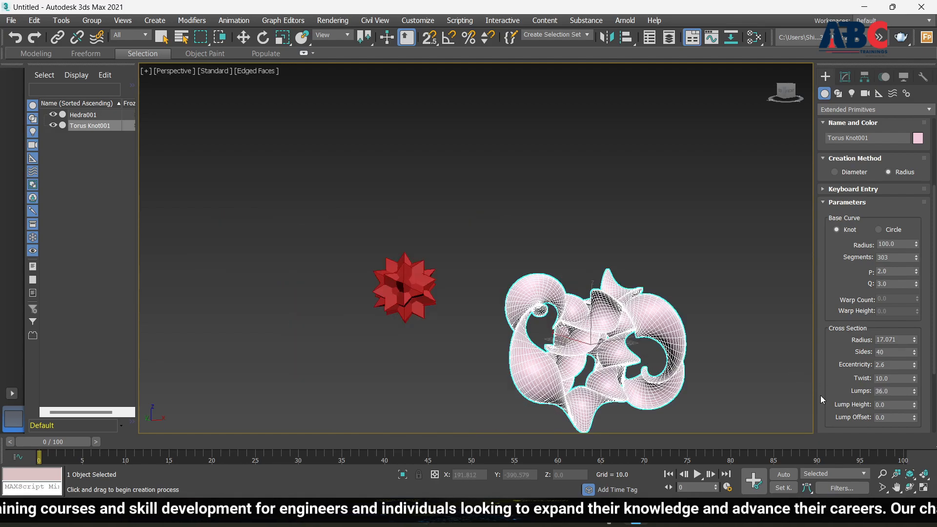
{"action": "scroll", "coordinate": [373, 238], "scroll_direction": "up", "scroll_amount": 8}
{"action": "scroll", "coordinate": [372, 237], "scroll_direction": "down", "scroll_amount": 8}
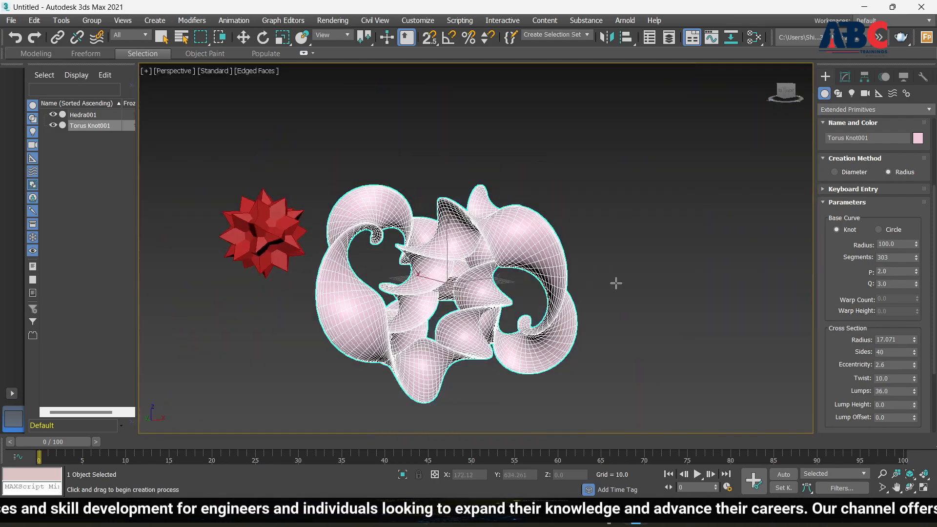
{"action": "middle_click_drag", "start_coordinate": [616, 283], "coordinate": [480, 278], "text": "alt"}
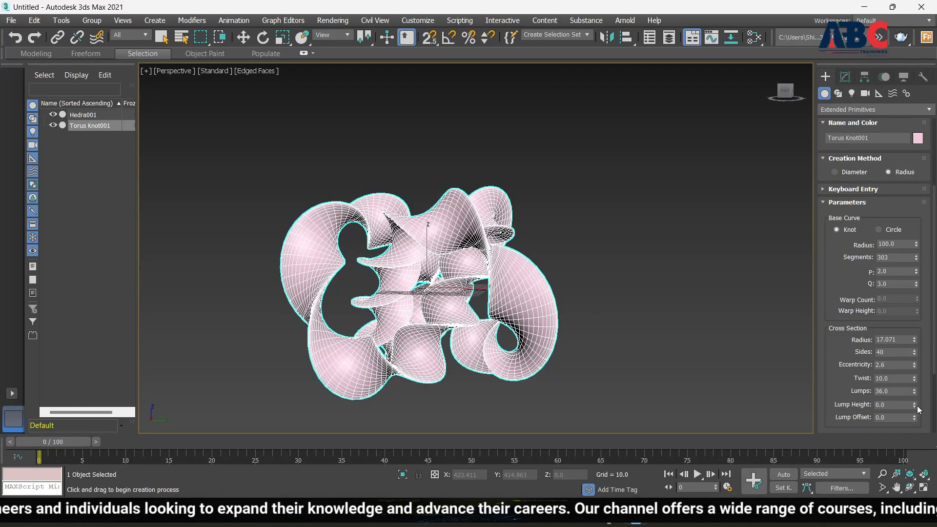
Step: Set the torus knot's lump height to 0.69 and inspect the deformed surface up close
{"action": "left_click_drag", "start_coordinate": [916, 406], "coordinate": [912, 371]}
{"action": "middle_click_drag", "start_coordinate": [667, 358], "coordinate": [728, 381], "text": "alt"}
{"action": "scroll", "coordinate": [413, 282], "scroll_direction": "up", "scroll_amount": 5}
{"action": "scroll", "coordinate": [413, 281], "scroll_direction": "down", "scroll_amount": 4}
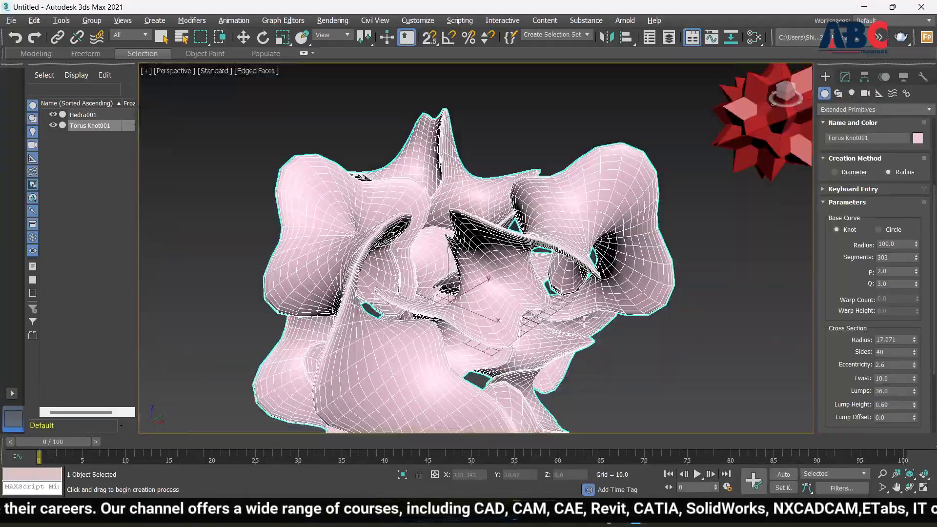
Step: Examine the deformed torus knot from another angle and review its remaining parameters, including the smoothing and mapping coordinate settings
{"action": "middle_click_drag", "start_coordinate": [557, 318], "coordinate": [477, 305], "text": "alt"}
{"action": "scroll", "coordinate": [842, 381], "scroll_direction": "down", "scroll_amount": 2}
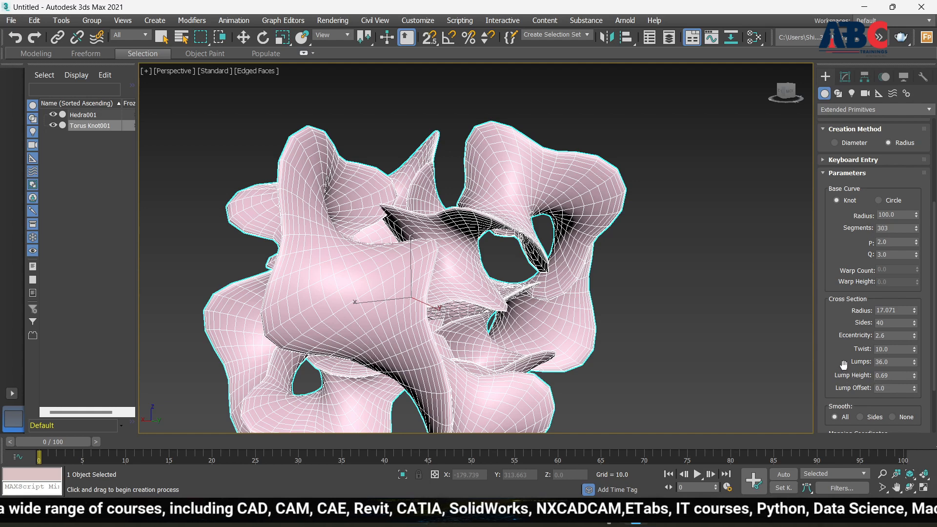
{"action": "scroll", "coordinate": [844, 364], "scroll_direction": "down", "scroll_amount": 1}
{"action": "scroll", "coordinate": [871, 381], "scroll_direction": "down", "scroll_amount": 2}
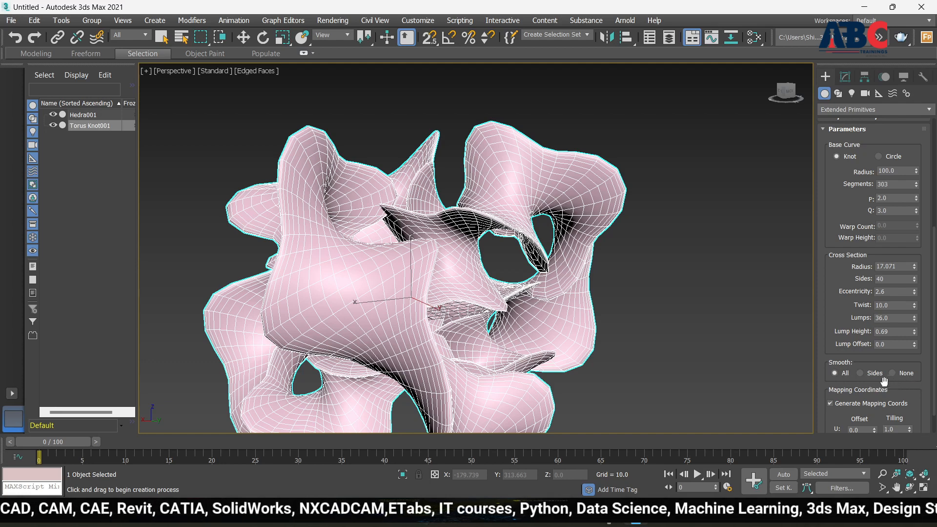
{"action": "scroll", "coordinate": [833, 413], "scroll_direction": "down", "scroll_amount": 2}
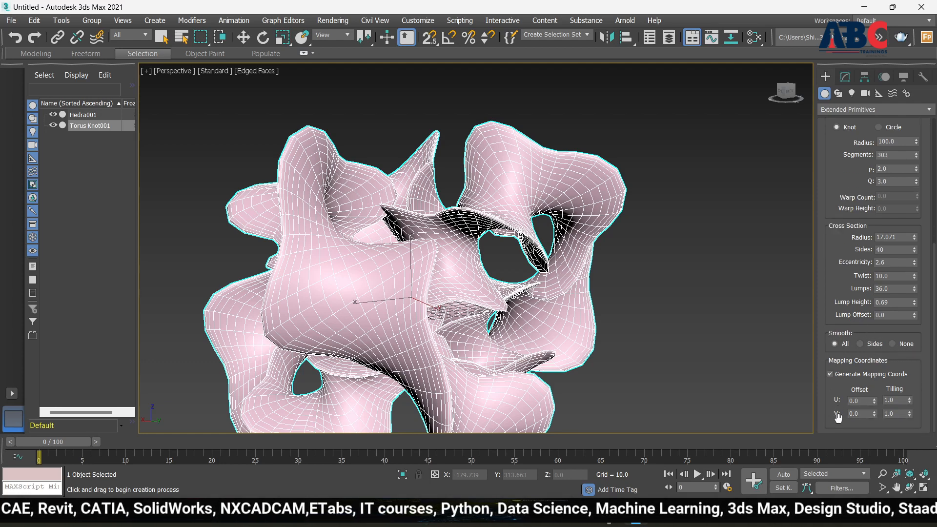
{"action": "scroll", "coordinate": [833, 376], "scroll_direction": "up", "scroll_amount": 4}
{"action": "scroll", "coordinate": [823, 325], "scroll_direction": "up", "scroll_amount": 10}
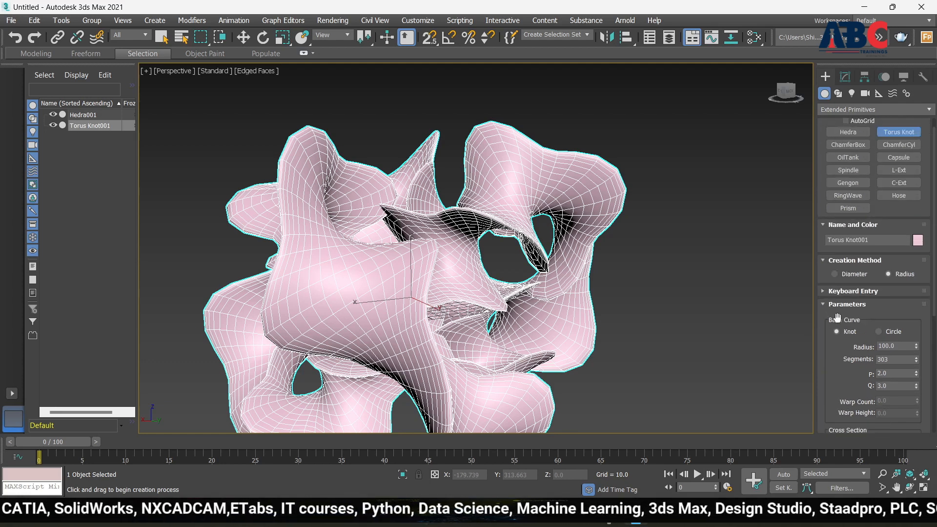
{"action": "scroll", "coordinate": [851, 342], "scroll_direction": "down", "scroll_amount": 2}
{"action": "scroll", "coordinate": [861, 263], "scroll_direction": "up", "scroll_amount": 3}
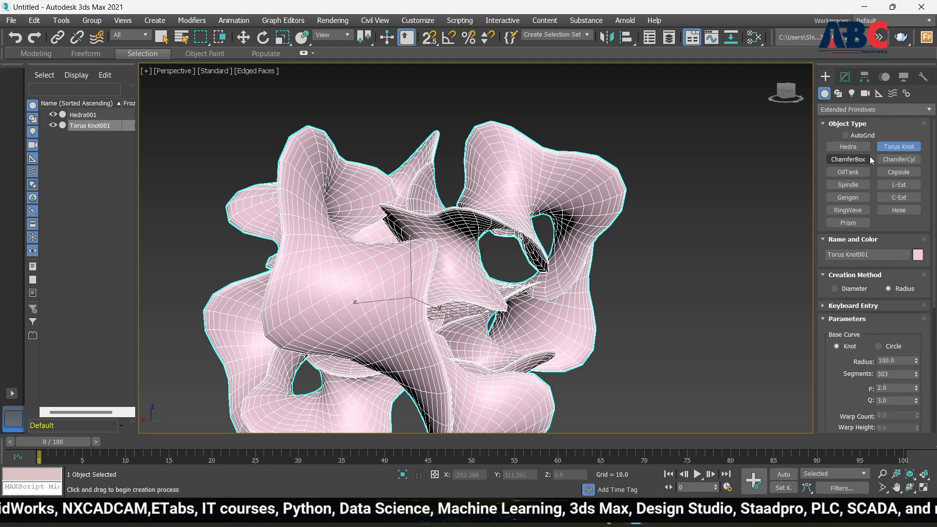
{"action": "scroll", "coordinate": [839, 380], "scroll_direction": "down", "scroll_amount": 2}
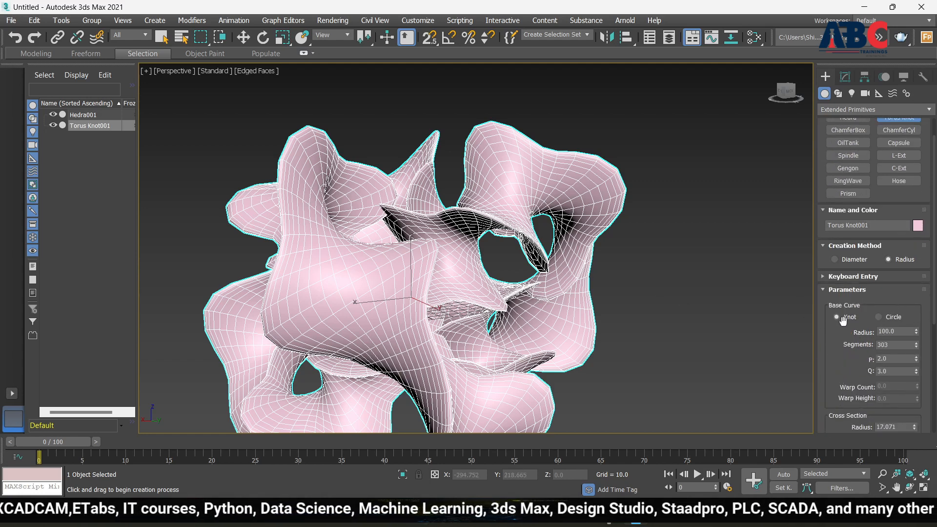
Step: Switch the torus knot's base curve to Circle and set its cross-section eccentricity to 1.0
{"action": "left_click", "coordinate": [880, 317]}
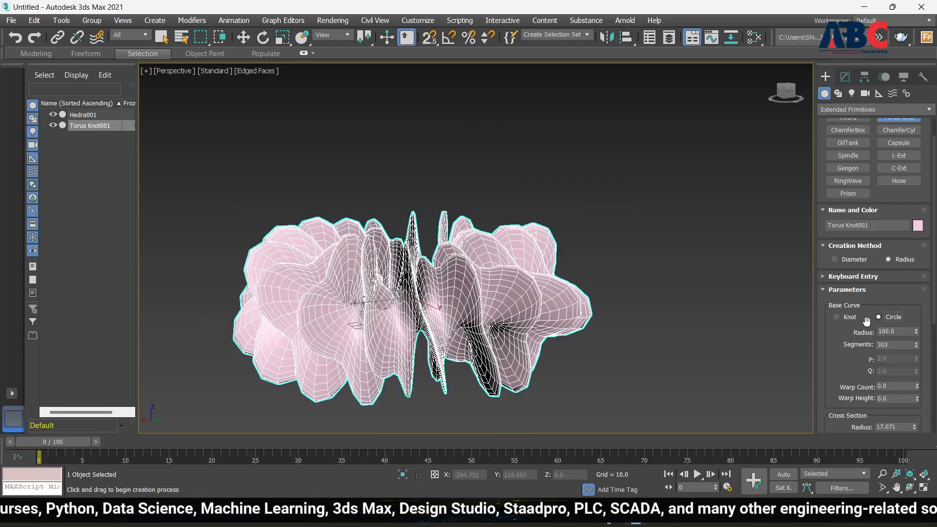
{"action": "middle_click_drag", "start_coordinate": [589, 352], "coordinate": [605, 389], "text": "alt"}
{"action": "scroll", "coordinate": [853, 373], "scroll_direction": "down", "scroll_amount": 3}
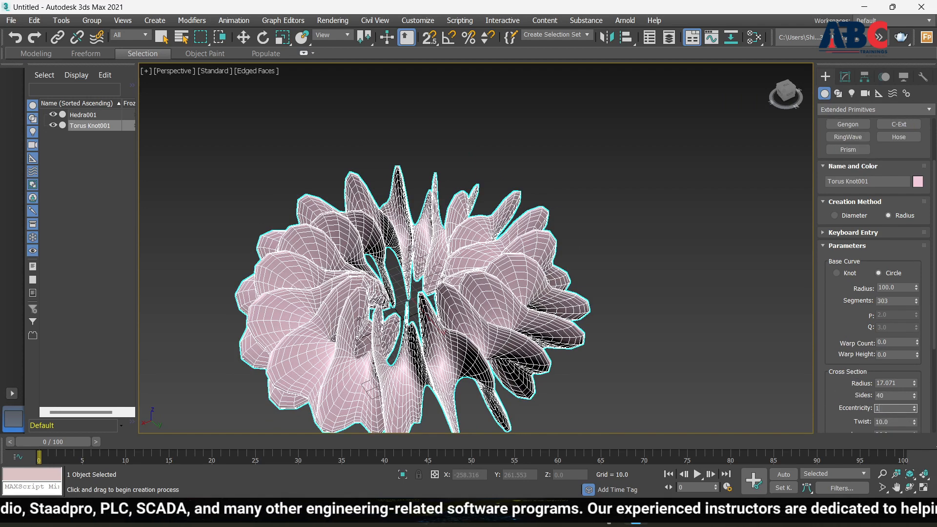
{"action": "key", "text": "Return"}
Step: Inspect the ribs of the circular torus knot up close and view the whole ring from different angles
{"action": "scroll", "coordinate": [589, 349], "scroll_direction": "up", "scroll_amount": 5}
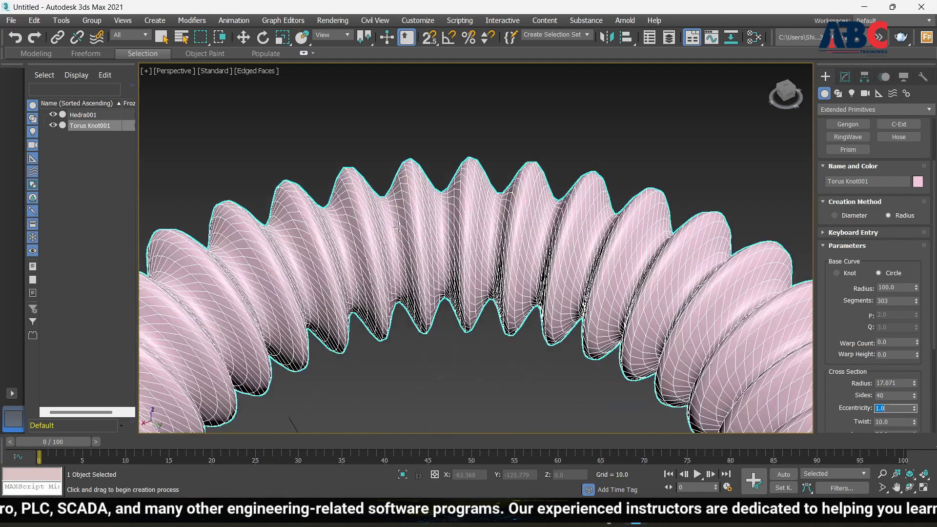
{"action": "scroll", "coordinate": [528, 325], "scroll_direction": "down", "scroll_amount": 8}
{"action": "middle_click_drag", "start_coordinate": [527, 325], "coordinate": [473, 336], "text": "alt"}
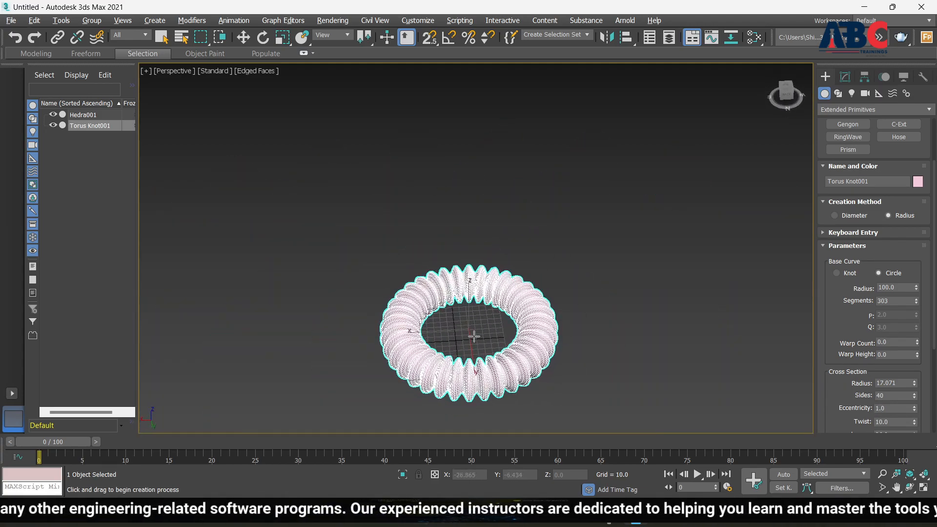
{"action": "scroll", "coordinate": [466, 307], "scroll_direction": "up", "scroll_amount": 8}
{"action": "scroll", "coordinate": [494, 280], "scroll_direction": "down", "scroll_amount": 4}
{"action": "scroll", "coordinate": [498, 280], "scroll_direction": "down", "scroll_amount": 5}
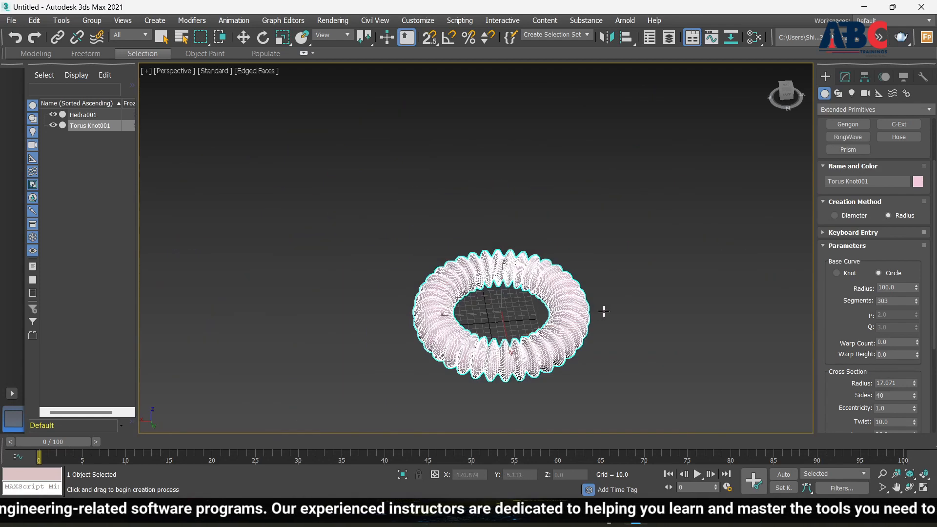
{"action": "middle_click_drag", "start_coordinate": [604, 311], "coordinate": [700, 277], "text": "alt"}
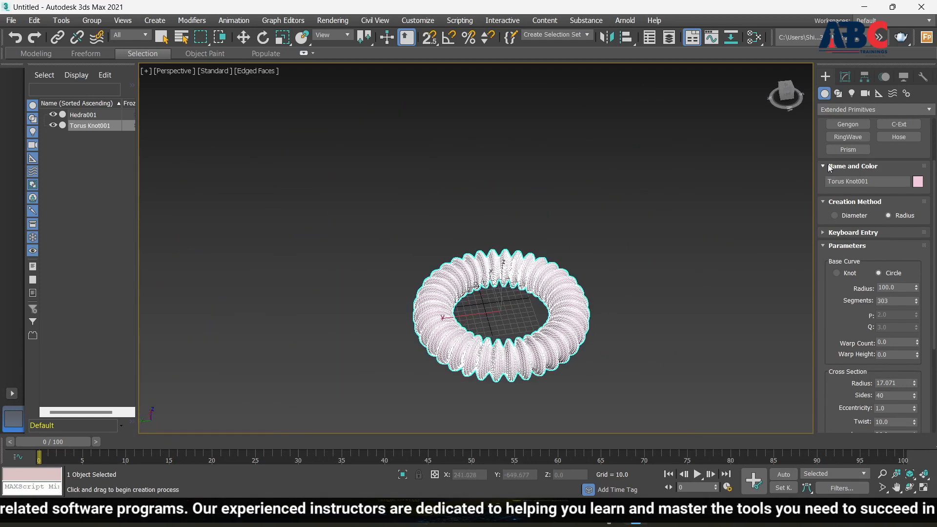
Step: Move the torus knot ring along the X axis to about 499.7, away from the grid
{"action": "scroll", "coordinate": [887, 168], "scroll_direction": "up", "scroll_amount": 5}
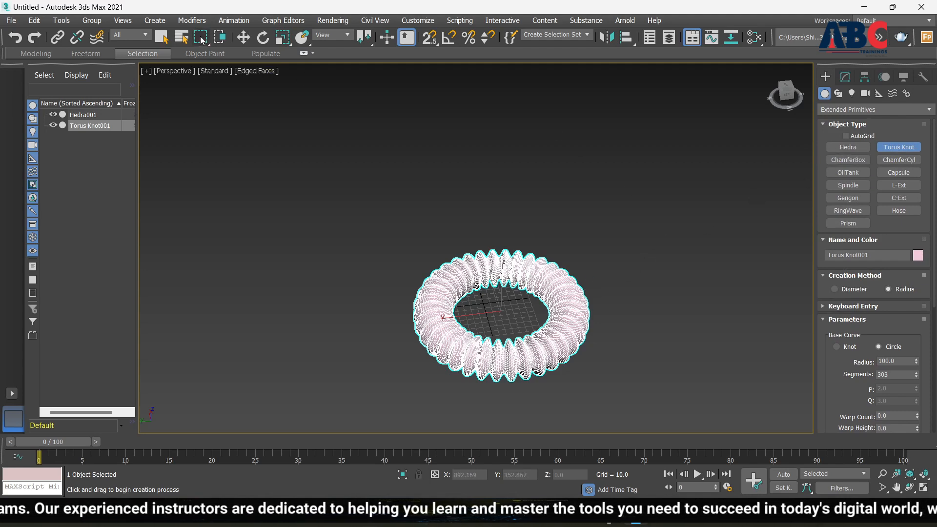
{"action": "left_click", "coordinate": [243, 38]}
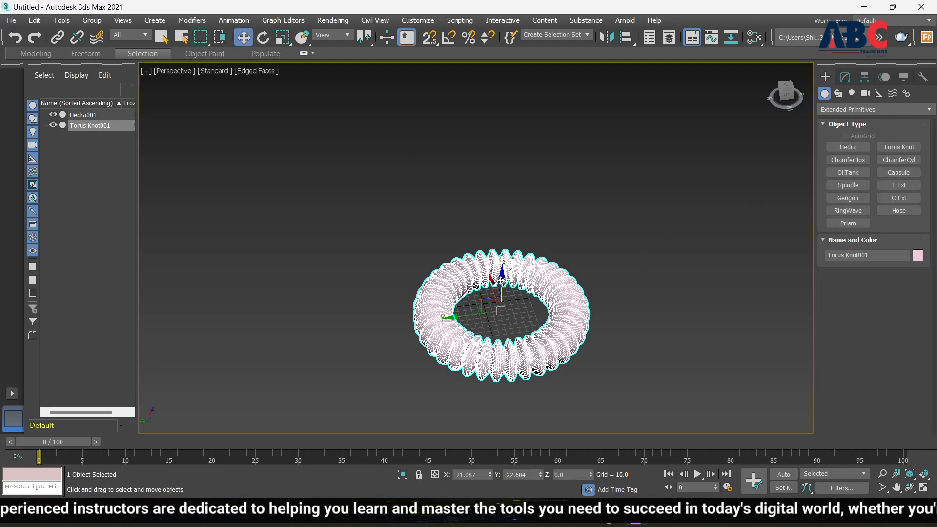
{"action": "left_click_drag", "start_coordinate": [501, 282], "coordinate": [494, 145]}
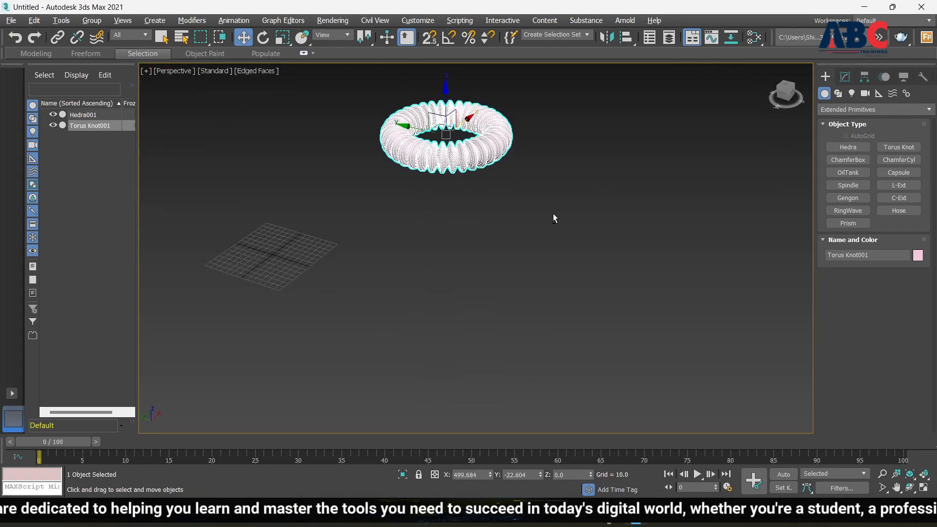
Step: Raise the torus knot ring along the Z axis to about 208.5
{"action": "mouse_move", "coordinate": [590, 218]}
{"action": "middle_mouse_down", "text": "alt"}
{"action": "mouse_move", "coordinate": [575, 212]}
{"action": "mouse_move", "coordinate": [574, 219]}
{"action": "middle_mouse_up", "text": "alt"}
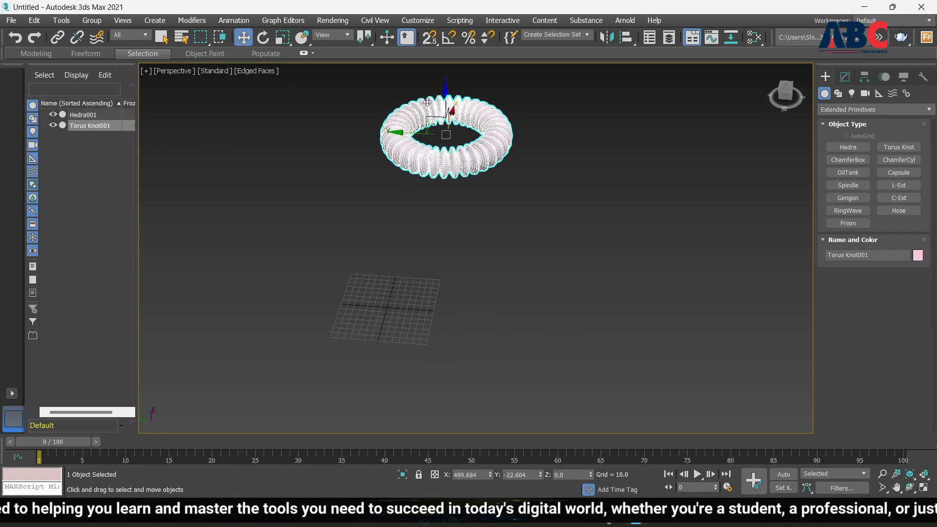
{"action": "scroll", "coordinate": [424, 98], "scroll_direction": "down", "scroll_amount": 3}
{"action": "scroll", "coordinate": [462, 186], "scroll_direction": "up", "scroll_amount": 4}
{"action": "middle_click_drag", "start_coordinate": [465, 188], "coordinate": [531, 302]}
{"action": "scroll", "coordinate": [531, 303], "scroll_direction": "down", "scroll_amount": 2}
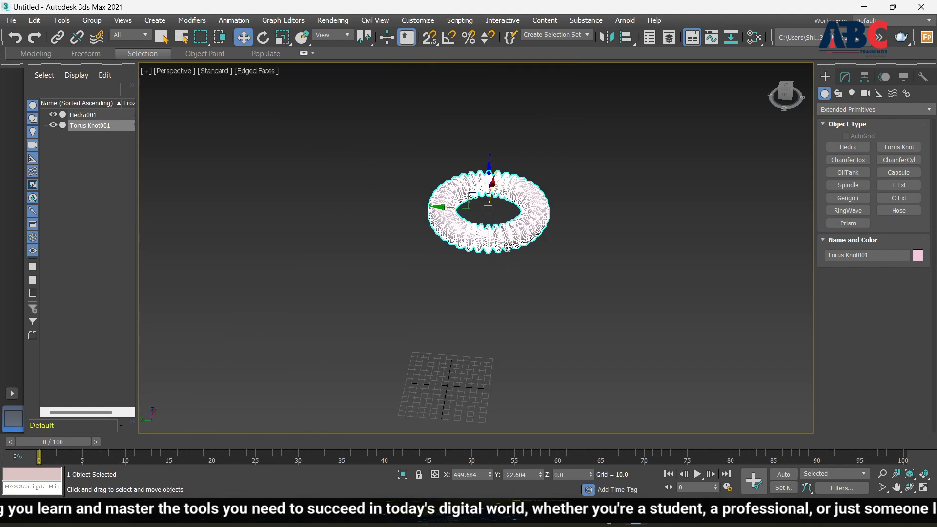
{"action": "scroll", "coordinate": [478, 180], "scroll_direction": "up", "scroll_amount": 4}
{"action": "scroll", "coordinate": [521, 218], "scroll_direction": "down", "scroll_amount": 3}
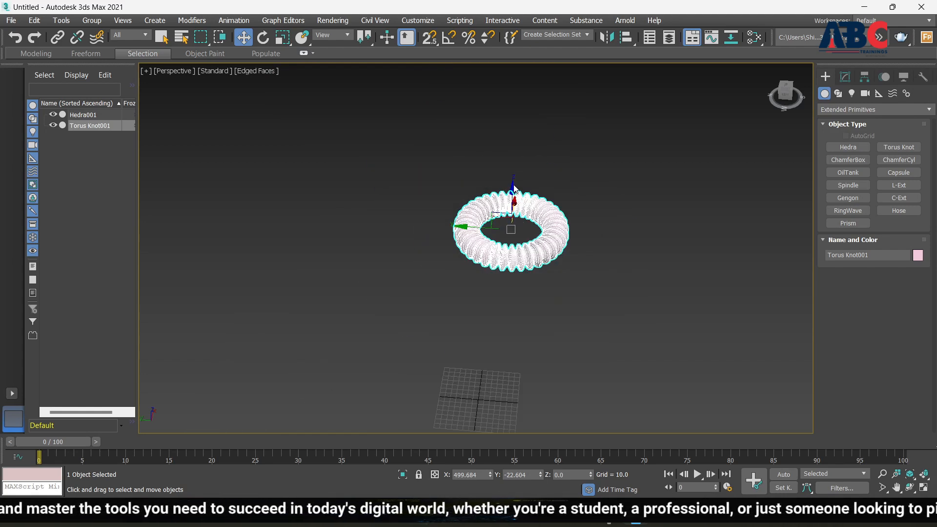
{"action": "left_click_drag", "start_coordinate": [512, 186], "coordinate": [512, 110]}
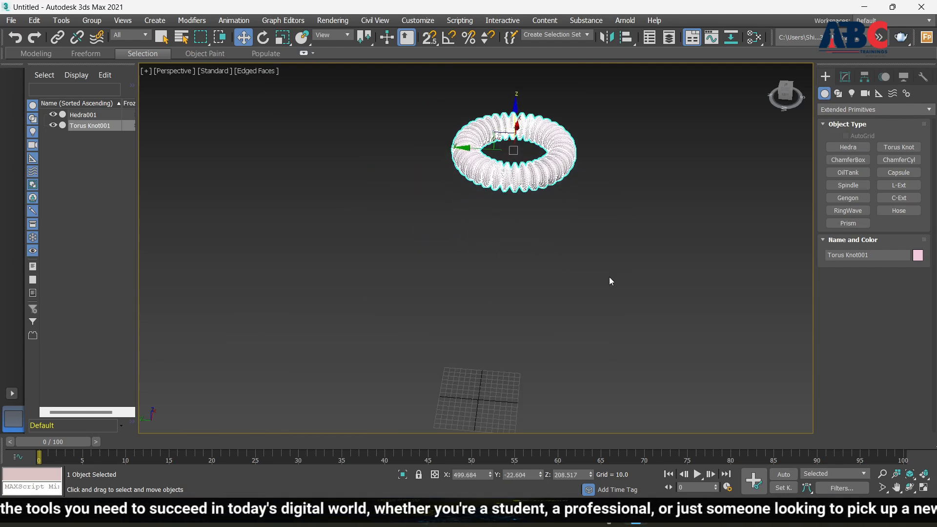
Step: Create a ChamferBox on the home grid, about 53.9 long, 56 wide and 56.7 high, with zero fillet
{"action": "scroll", "coordinate": [609, 288], "scroll_direction": "down", "scroll_amount": 5}
{"action": "middle_click_drag", "start_coordinate": [608, 297], "coordinate": [515, 277], "text": "alt"}
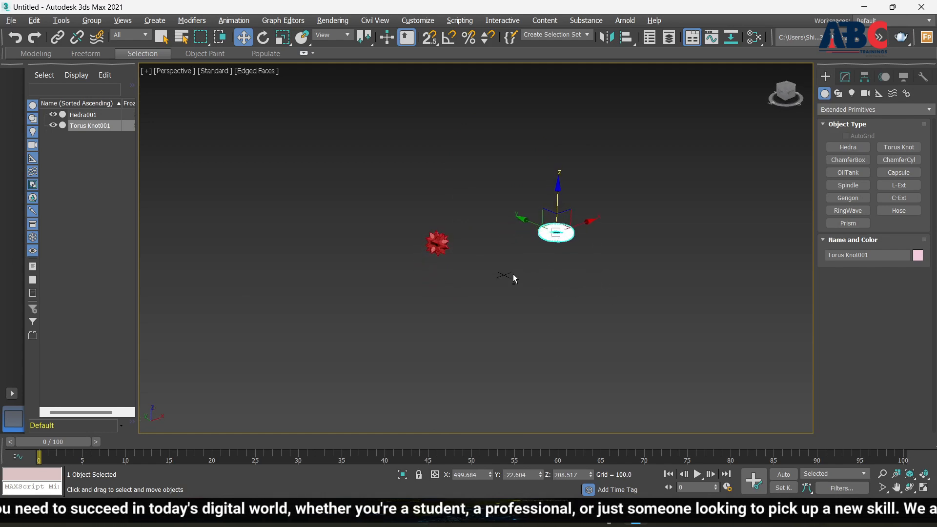
{"action": "scroll", "coordinate": [512, 276], "scroll_direction": "up", "scroll_amount": 5}
{"action": "middle_click_drag", "start_coordinate": [477, 311], "coordinate": [497, 318], "text": "alt"}
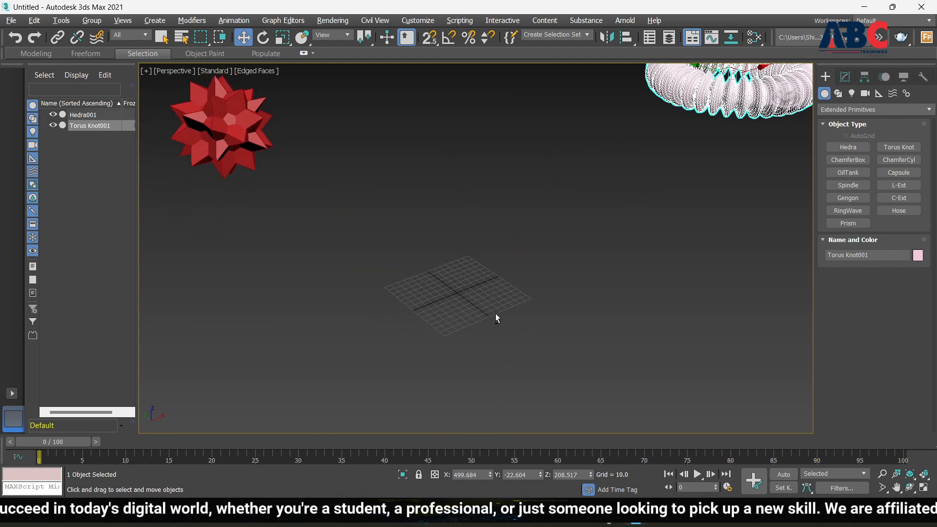
{"action": "left_click", "coordinate": [840, 147]}
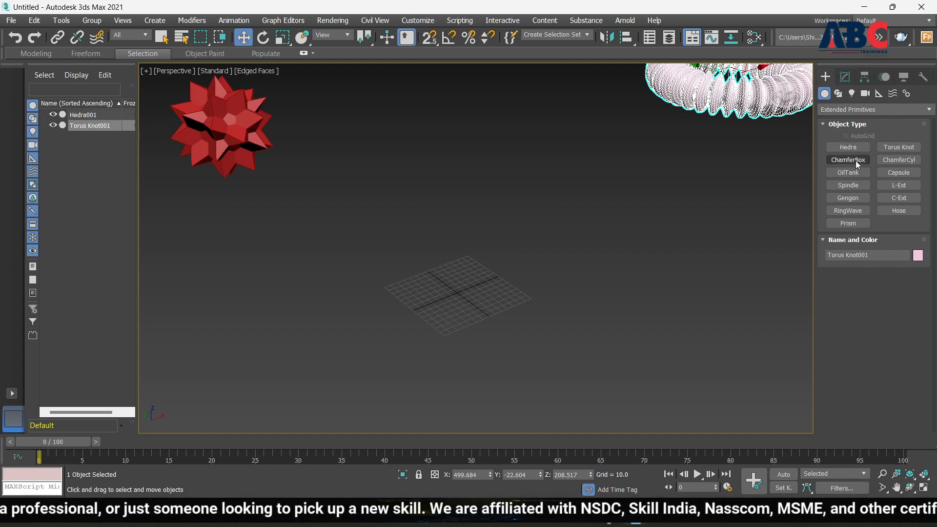
{"action": "left_click", "coordinate": [856, 160]}
{"action": "scroll", "coordinate": [473, 295], "scroll_direction": "up", "scroll_amount": 3}
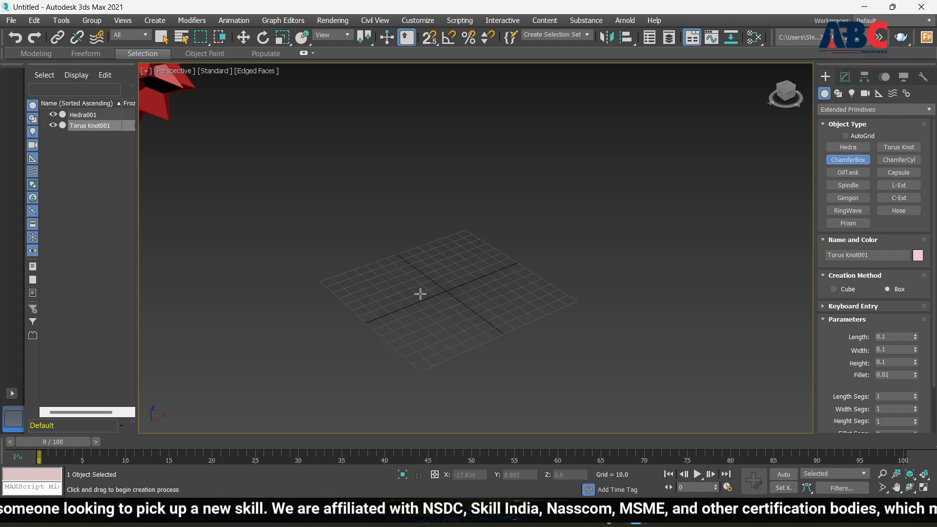
{"action": "scroll", "coordinate": [420, 294], "scroll_direction": "up", "scroll_amount": 4}
{"action": "left_click_drag", "start_coordinate": [413, 288], "coordinate": [797, 312]}
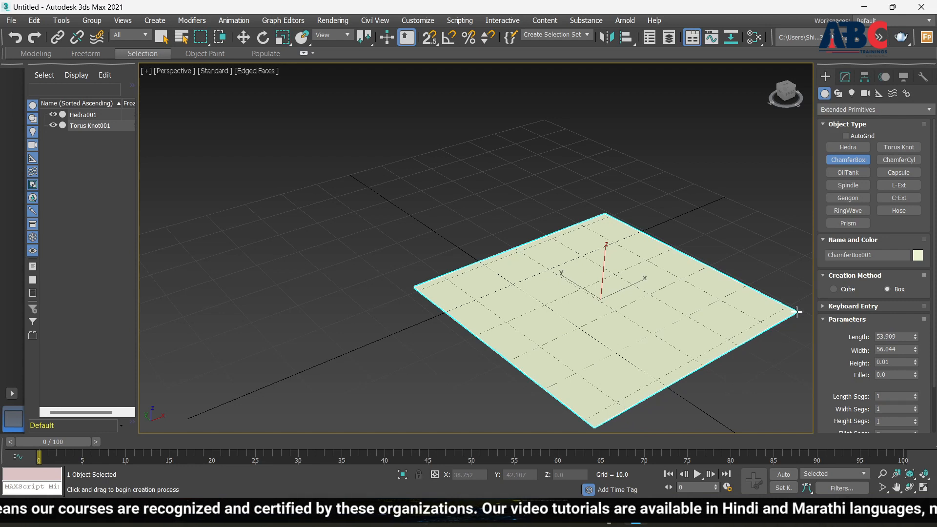
{"action": "left_click_drag", "start_coordinate": [797, 312], "coordinate": [797, 312]}
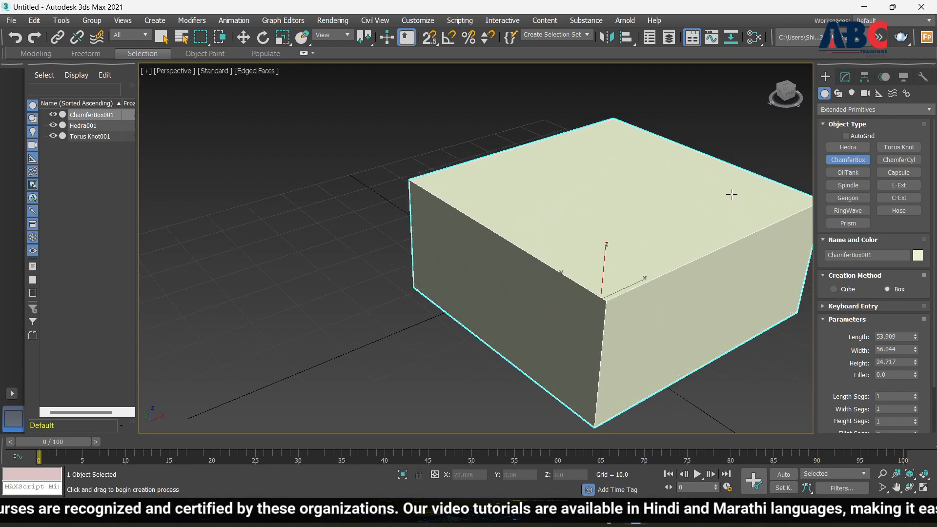
{"action": "scroll", "coordinate": [590, 244], "scroll_direction": "down", "scroll_amount": 2}
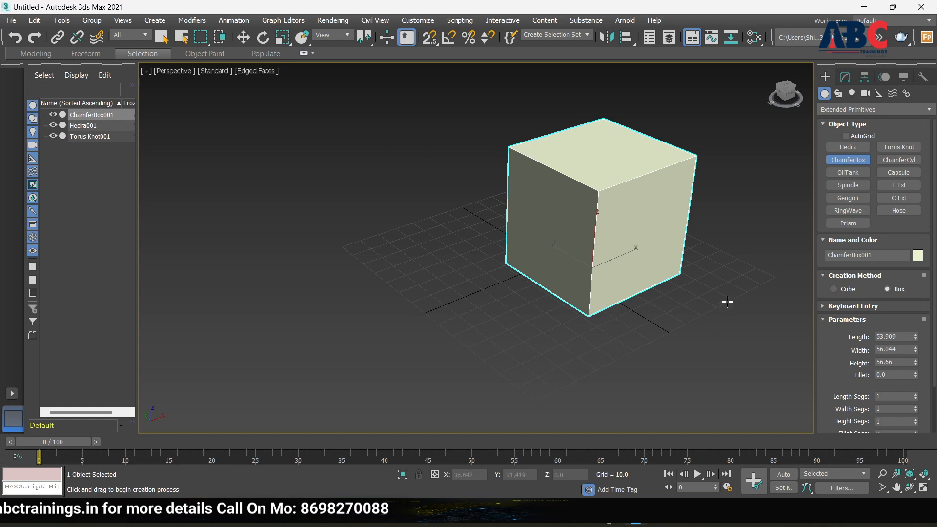
{"action": "scroll", "coordinate": [482, 254], "scroll_direction": "down", "scroll_amount": 5}
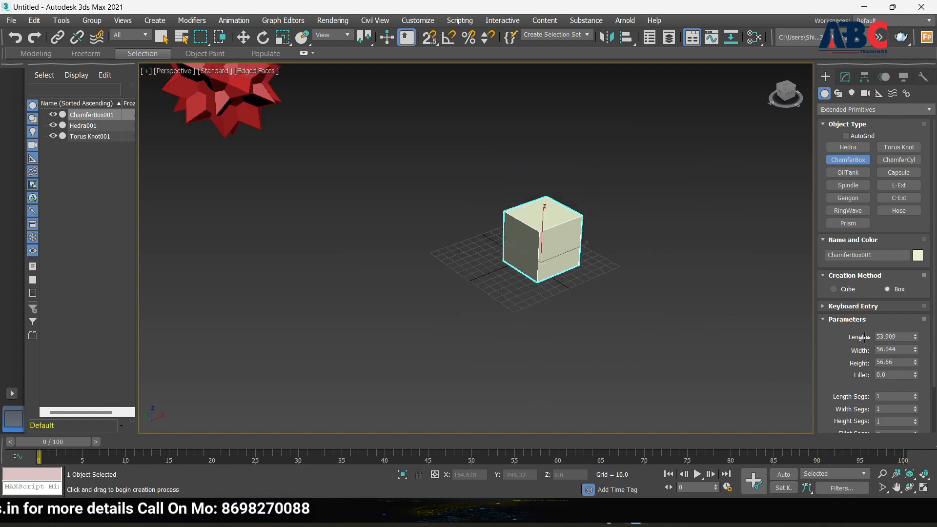
{"action": "scroll", "coordinate": [549, 240], "scroll_direction": "up", "scroll_amount": 5}
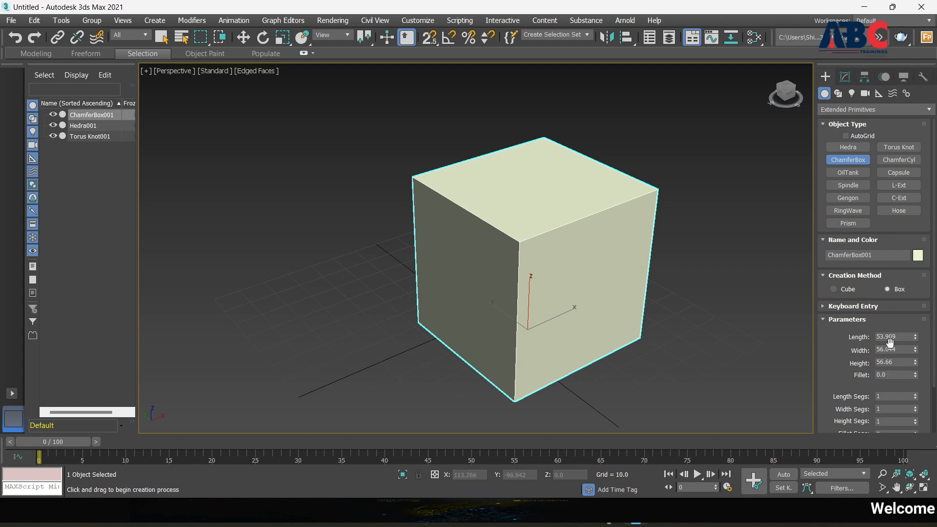
{"action": "left_click_drag", "start_coordinate": [614, 322], "coordinate": [649, 338]}
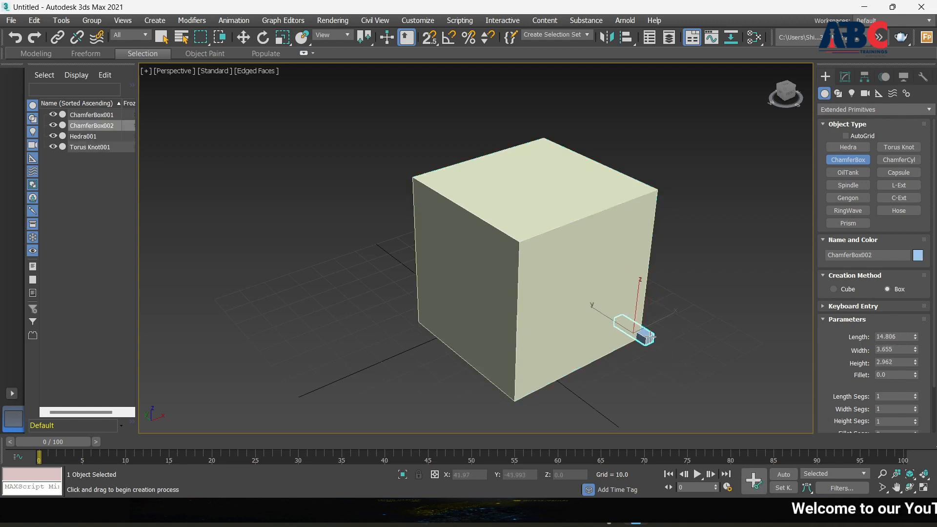
{"action": "right_click", "coordinate": [649, 337]}
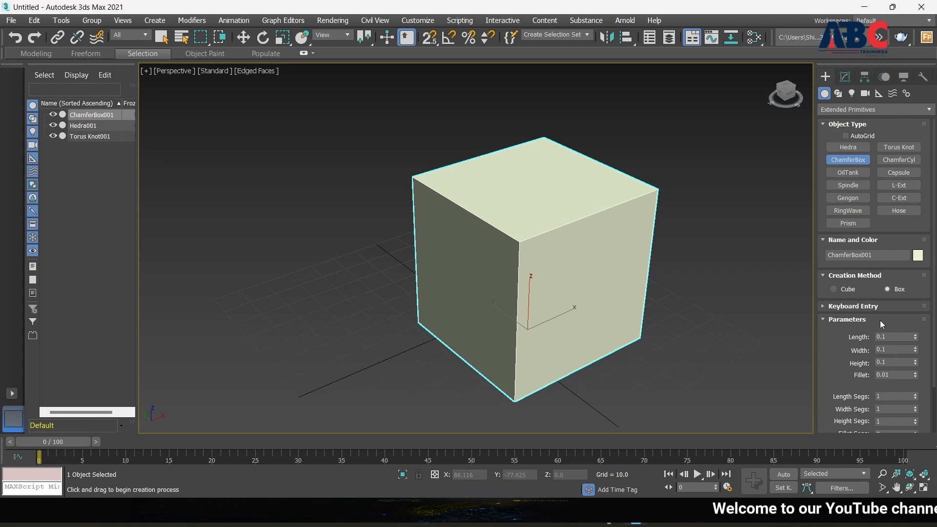
Step: Set both the length and the width of the chamfer box to 20
{"action": "left_click", "coordinate": [845, 77]}
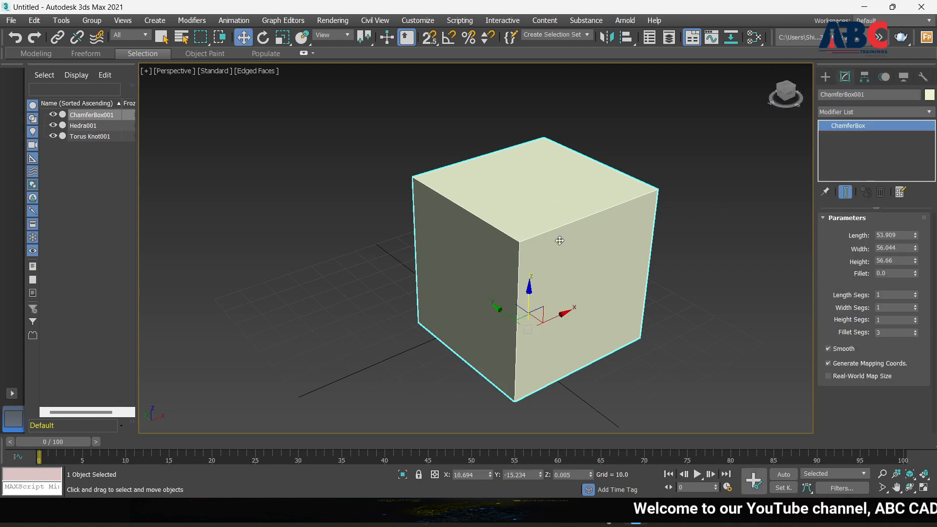
{"action": "double_click", "coordinate": [906, 236]}
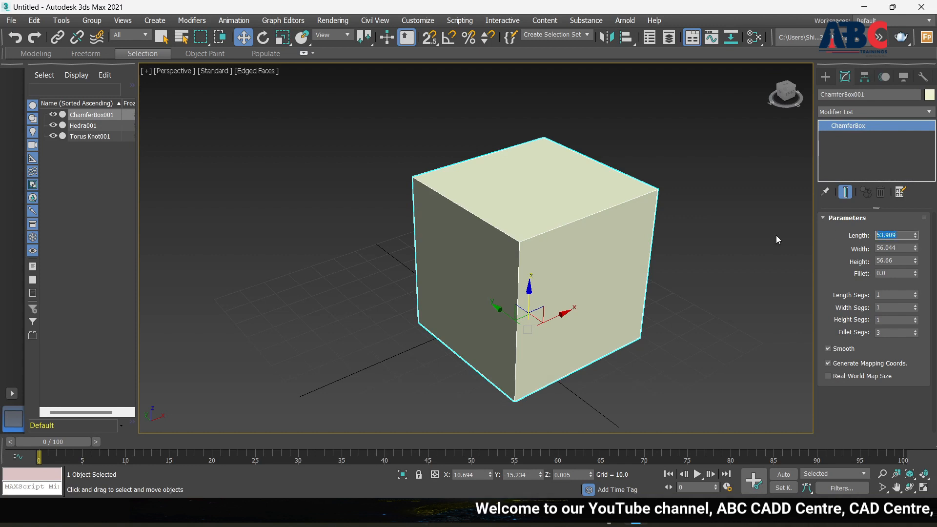
{"action": "type", "text": "20"}
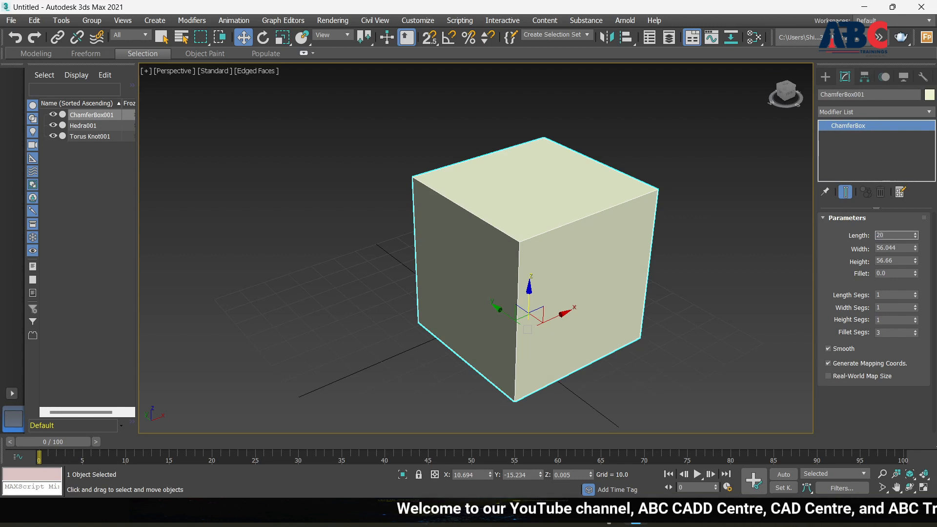
{"action": "key", "text": "Return"}
{"action": "double_click", "coordinate": [905, 250]}
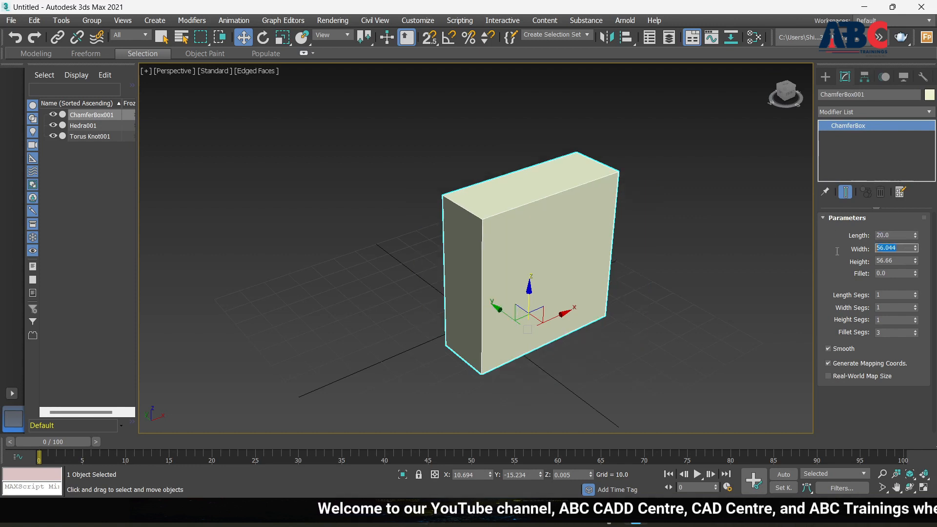
{"action": "type", "text": "20"}
{"action": "key", "text": "Return"}
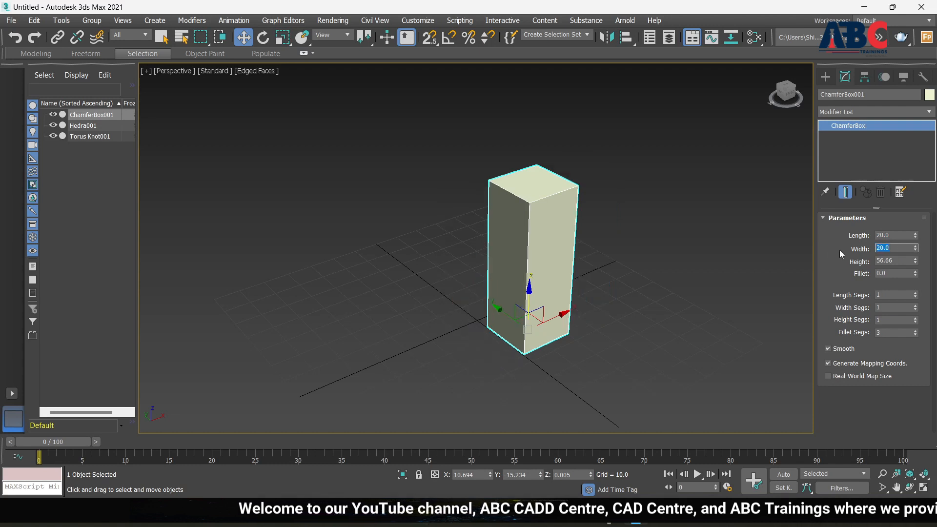
Step: Set the chamfer box's height to 30
{"action": "double_click", "coordinate": [898, 261]}
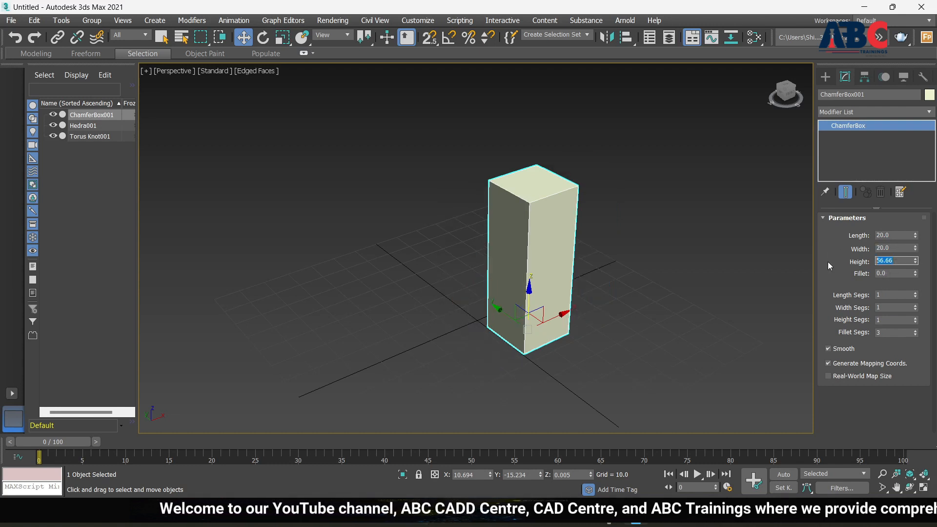
{"action": "type", "text": "30"}
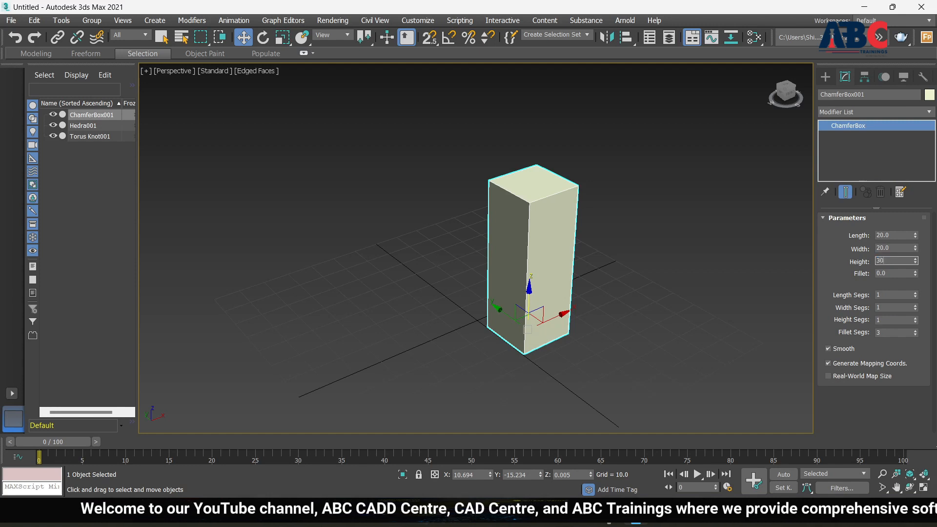
{"action": "key", "text": "Return"}
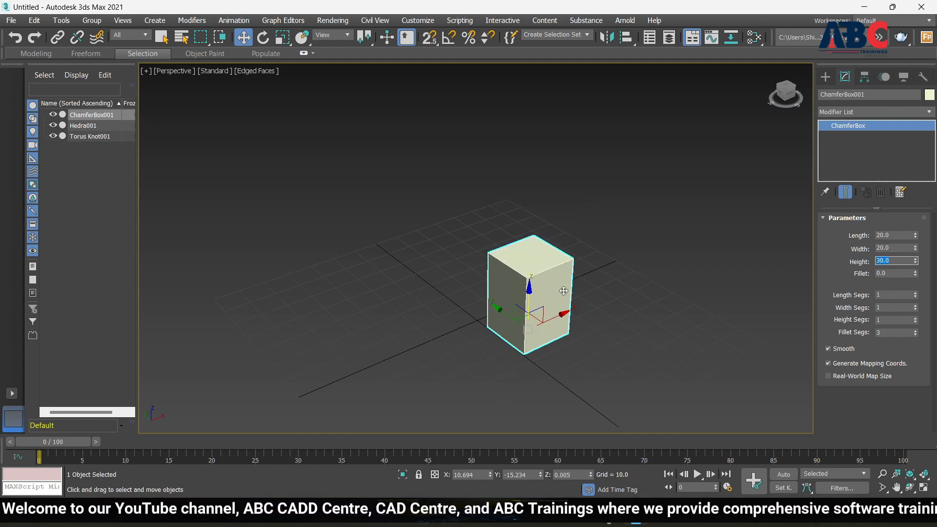
Step: Examine the top edges and corners of the unfilleted chamfer box up close from several angles
{"action": "scroll", "coordinate": [564, 290], "scroll_direction": "up", "scroll_amount": 10}
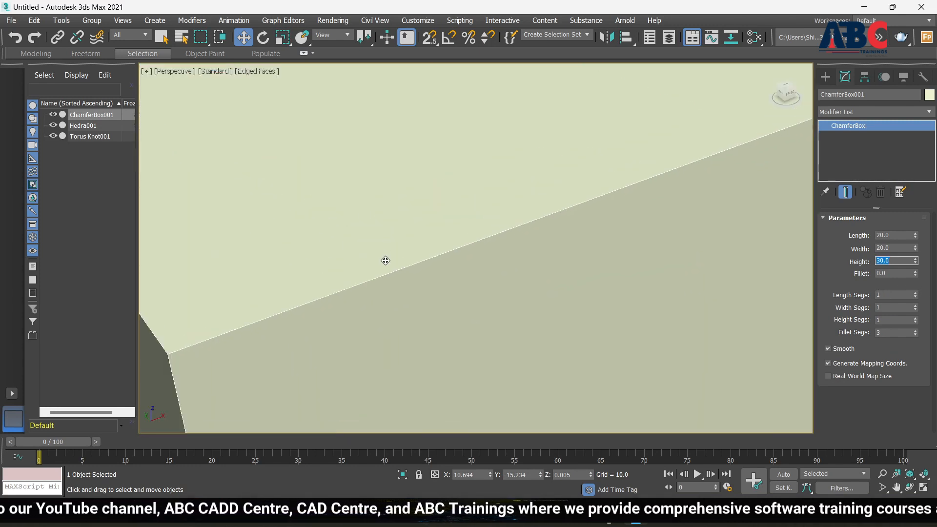
{"action": "scroll", "coordinate": [385, 261], "scroll_direction": "down", "scroll_amount": 5}
{"action": "middle_click_drag", "start_coordinate": [508, 272], "coordinate": [530, 279], "text": "alt"}
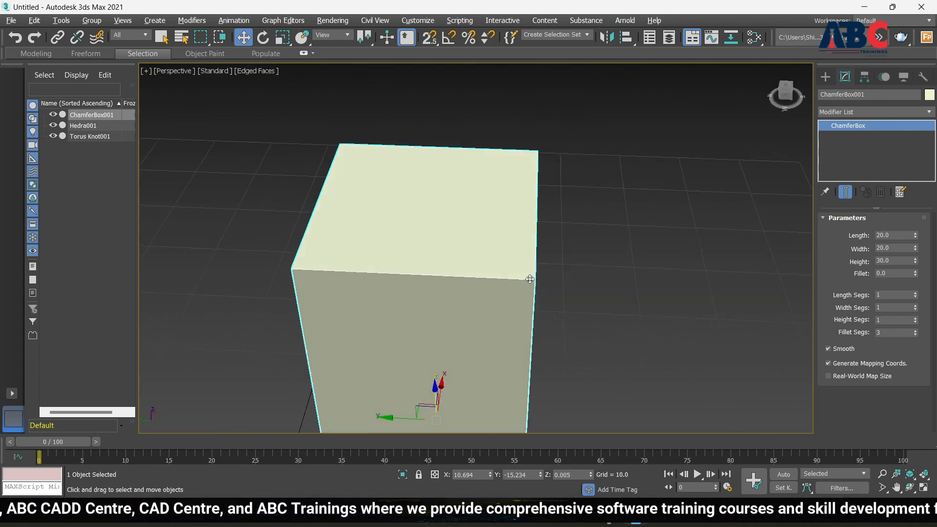
{"action": "scroll", "coordinate": [513, 281], "scroll_direction": "up", "scroll_amount": 6}
{"action": "scroll", "coordinate": [491, 290], "scroll_direction": "down", "scroll_amount": 5}
{"action": "scroll", "coordinate": [486, 264], "scroll_direction": "up", "scroll_amount": 5}
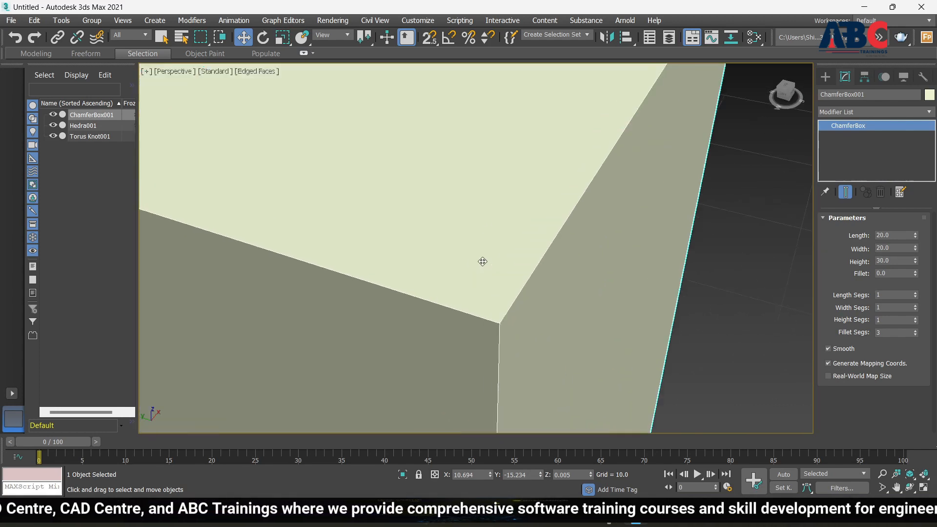
{"action": "scroll", "coordinate": [483, 261], "scroll_direction": "up", "scroll_amount": 1}
{"action": "scroll", "coordinate": [536, 320], "scroll_direction": "up", "scroll_amount": 2}
{"action": "scroll", "coordinate": [500, 274], "scroll_direction": "down", "scroll_amount": 5}
{"action": "mouse_move", "coordinate": [491, 302]}
{"action": "middle_mouse_down", "text": "alt"}
{"action": "mouse_move", "coordinate": [515, 276]}
{"action": "mouse_move", "coordinate": [494, 290]}
{"action": "mouse_move", "coordinate": [505, 294]}
{"action": "middle_mouse_up", "text": "alt"}
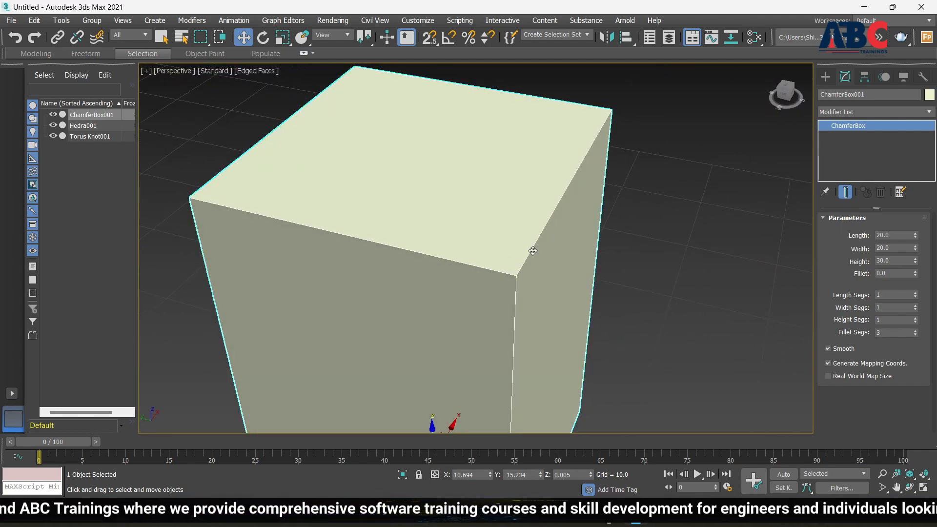
{"action": "scroll", "coordinate": [533, 251], "scroll_direction": "up", "scroll_amount": 1}
{"action": "scroll", "coordinate": [532, 251], "scroll_direction": "down", "scroll_amount": 3}
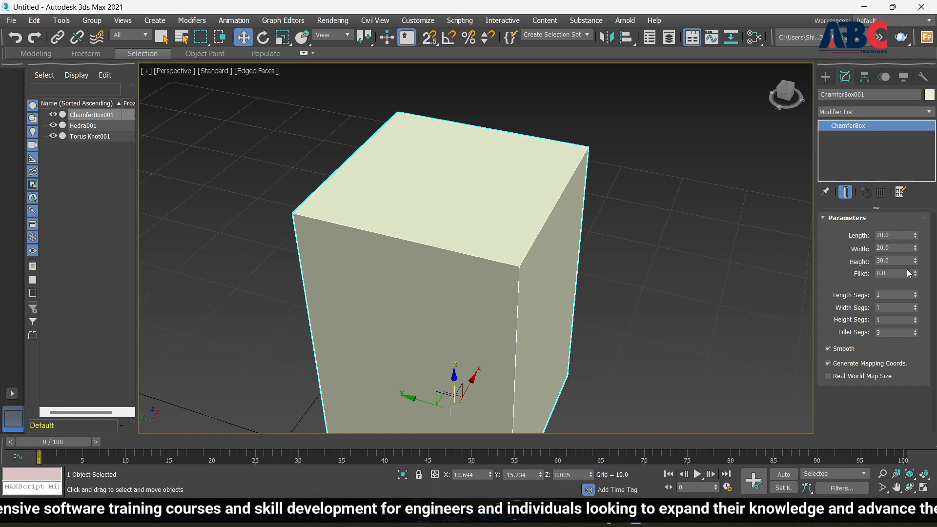
Step: Try a large fillet on the chamfer box and reset the fillet to 0
{"action": "left_click", "coordinate": [891, 273]}
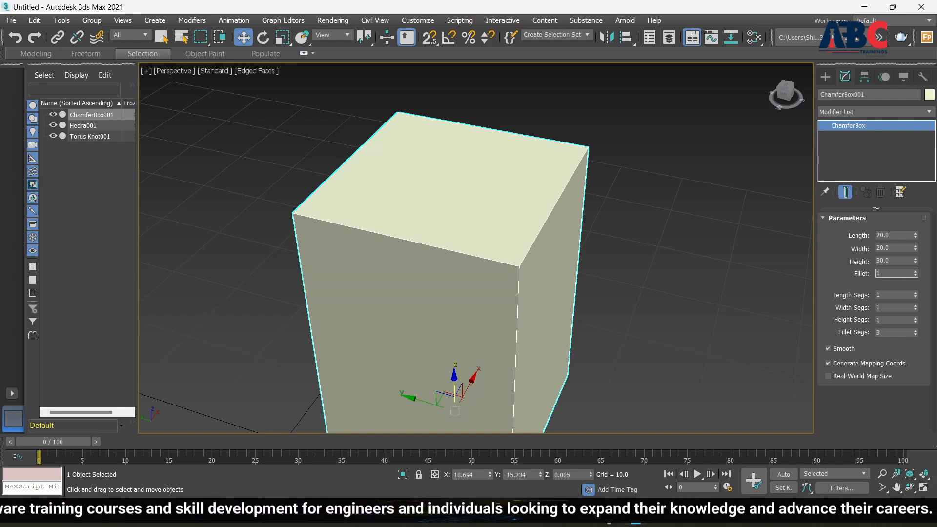
{"action": "key", "text": "Return"}
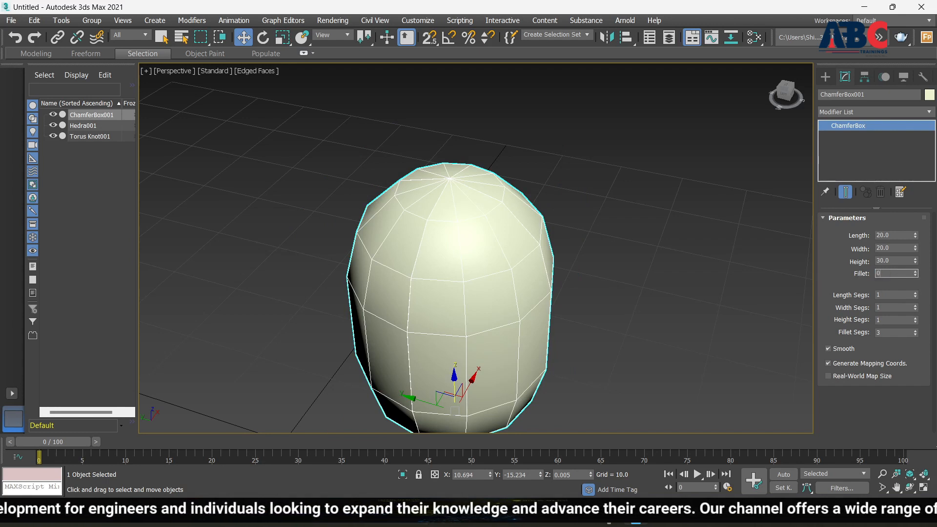
{"action": "key", "text": "Return"}
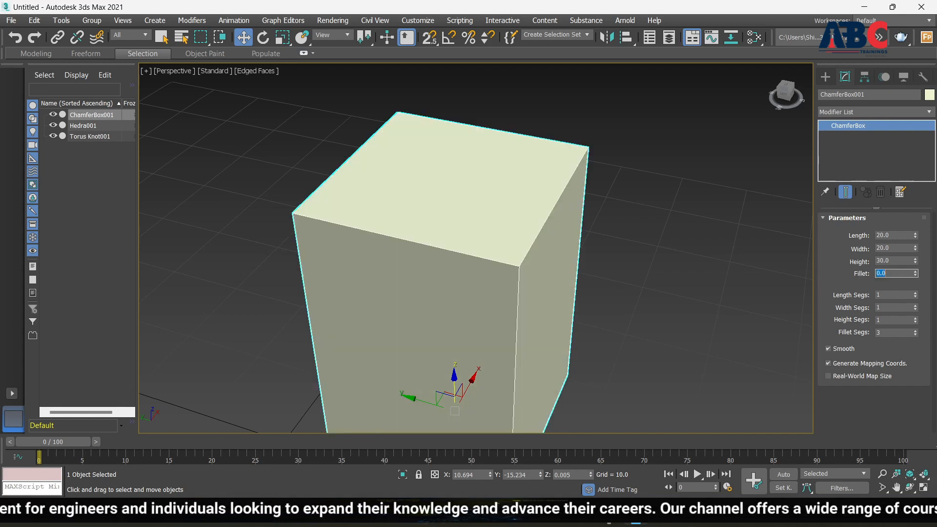
Step: Gradually raise the chamfer box's fillet to about 0.67
{"action": "left_click", "coordinate": [917, 272]}
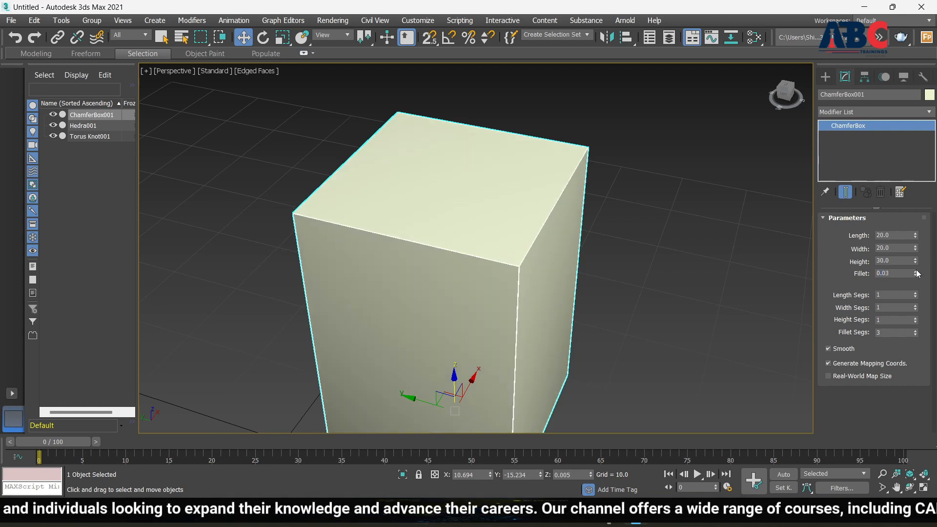
{"action": "left_click_drag", "start_coordinate": [917, 272], "coordinate": [917, 272]}
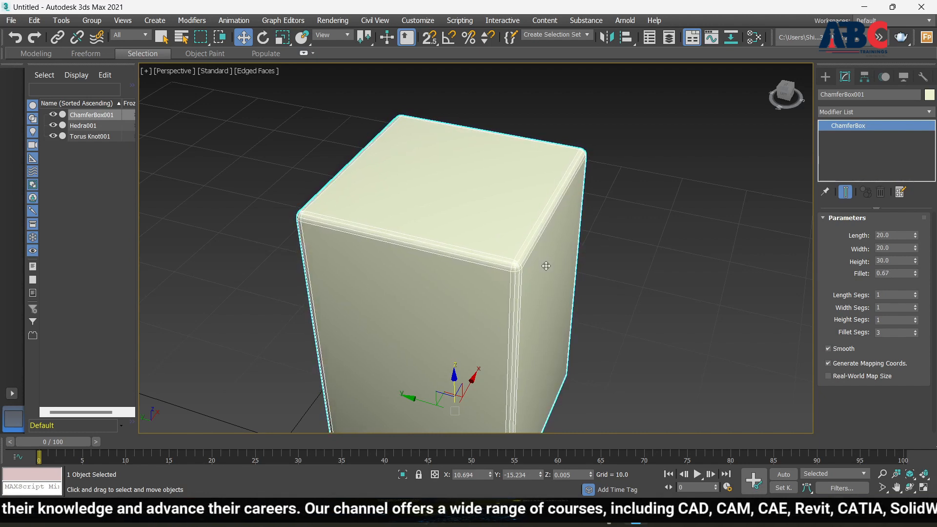
Step: Inspect the rounded edges and corners of the chamfer box from different sides
{"action": "scroll", "coordinate": [547, 265], "scroll_direction": "up", "scroll_amount": 8}
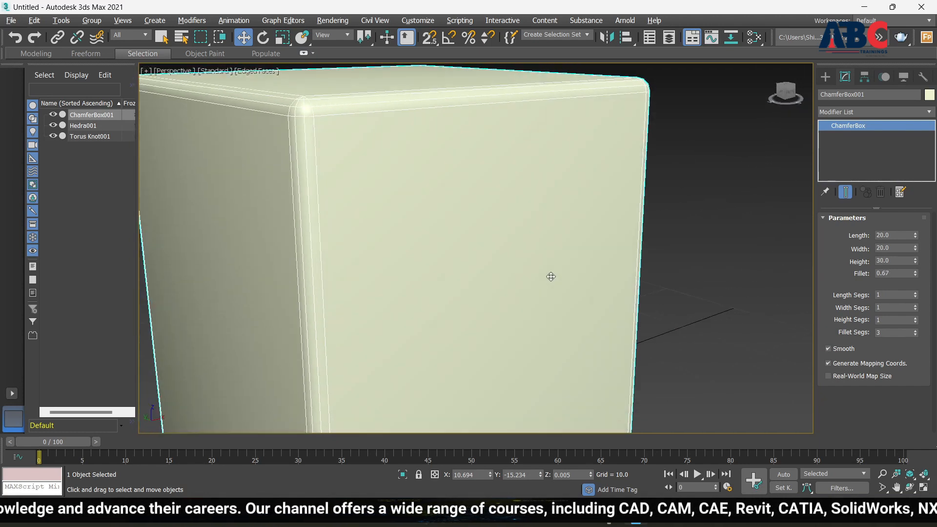
{"action": "middle_click_drag", "start_coordinate": [551, 277], "coordinate": [487, 287], "text": "alt"}
{"action": "scroll", "coordinate": [488, 287], "scroll_direction": "down", "scroll_amount": 8}
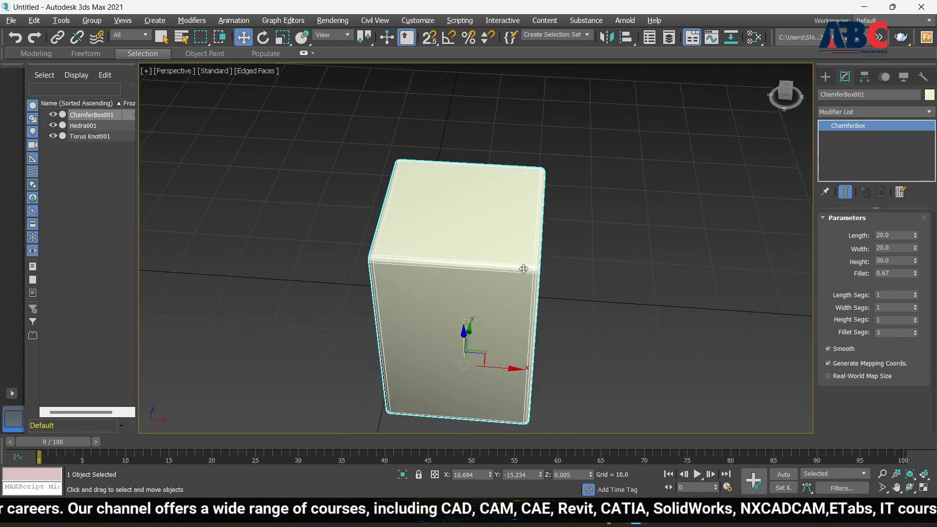
{"action": "scroll", "coordinate": [520, 269], "scroll_direction": "up", "scroll_amount": 8}
{"action": "middle_click_drag", "start_coordinate": [546, 270], "coordinate": [385, 235], "text": "alt"}
{"action": "scroll", "coordinate": [385, 235], "scroll_direction": "down", "scroll_amount": 6}
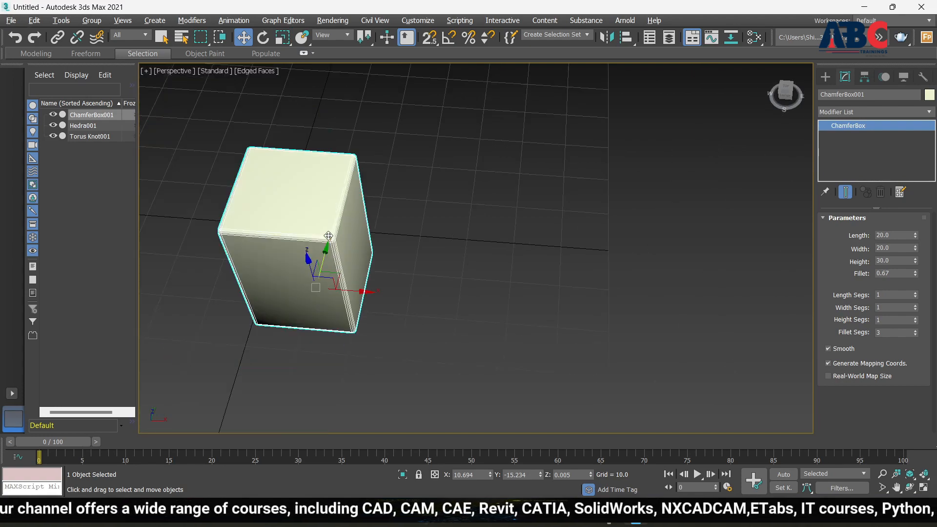
{"action": "scroll", "coordinate": [325, 237], "scroll_direction": "up", "scroll_amount": 6}
{"action": "scroll", "coordinate": [497, 235], "scroll_direction": "down", "scroll_amount": 6}
{"action": "middle_click_drag", "start_coordinate": [497, 234], "coordinate": [483, 201], "text": "alt"}
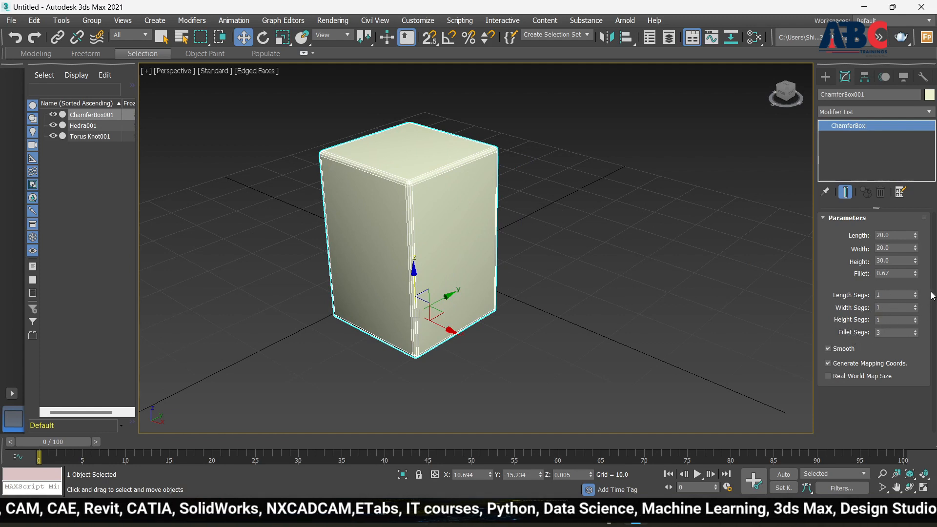
Step: Increase the chamfer box's length and width segments to 22 and its height segments to 23
{"action": "mouse_move", "coordinate": [917, 295]}
{"action": "left_mouse_down"}
{"action": "mouse_move", "coordinate": [916, 316]}
{"action": "mouse_move", "coordinate": [916, 306]}
{"action": "left_mouse_up"}
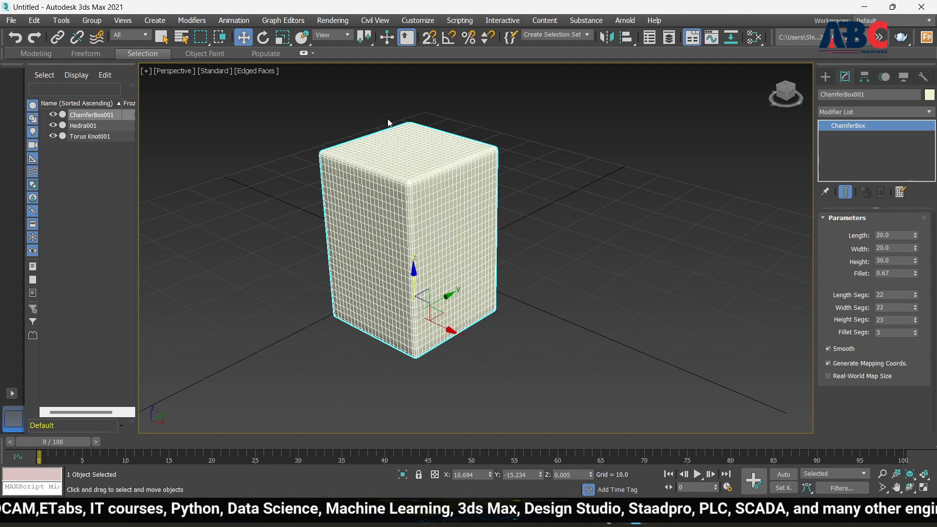
{"action": "scroll", "coordinate": [416, 171], "scroll_direction": "up", "scroll_amount": 5}
{"action": "scroll", "coordinate": [406, 265], "scroll_direction": "down", "scroll_amount": 3}
{"action": "scroll", "coordinate": [428, 229], "scroll_direction": "up", "scroll_amount": 4}
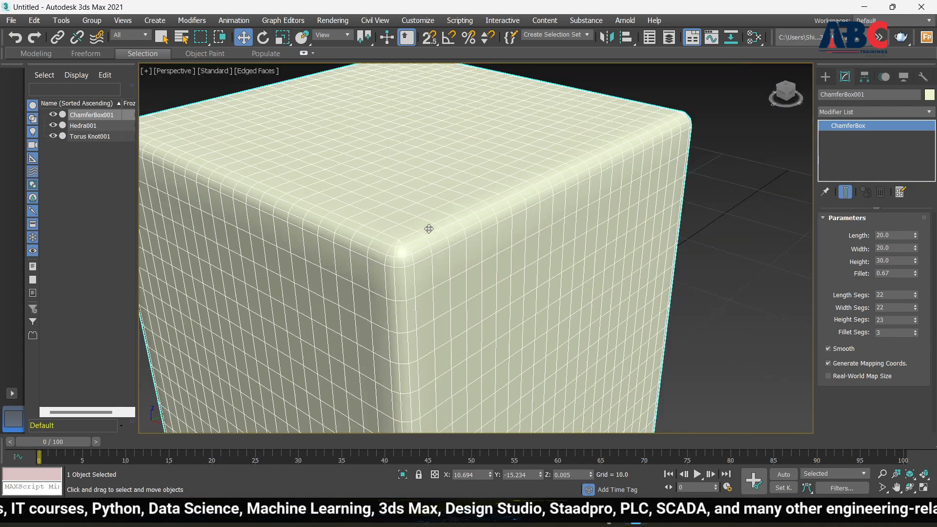
{"action": "scroll", "coordinate": [429, 229], "scroll_direction": "down", "scroll_amount": 7}
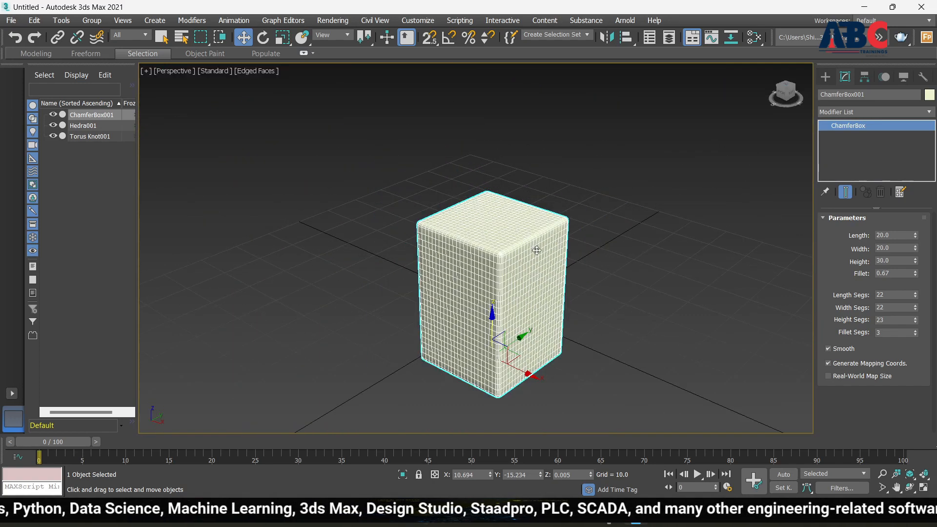
{"action": "middle_click_drag", "start_coordinate": [537, 250], "coordinate": [567, 283], "text": "alt"}
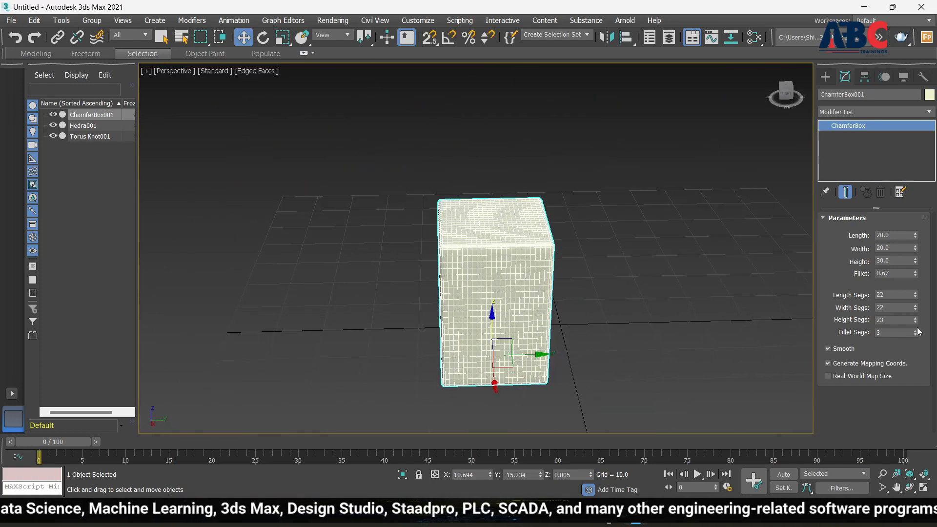
Step: Raise the chamfer box's fillet segments to 18 and check the mesh at its corner
{"action": "left_click_drag", "start_coordinate": [916, 333], "coordinate": [918, 327]}
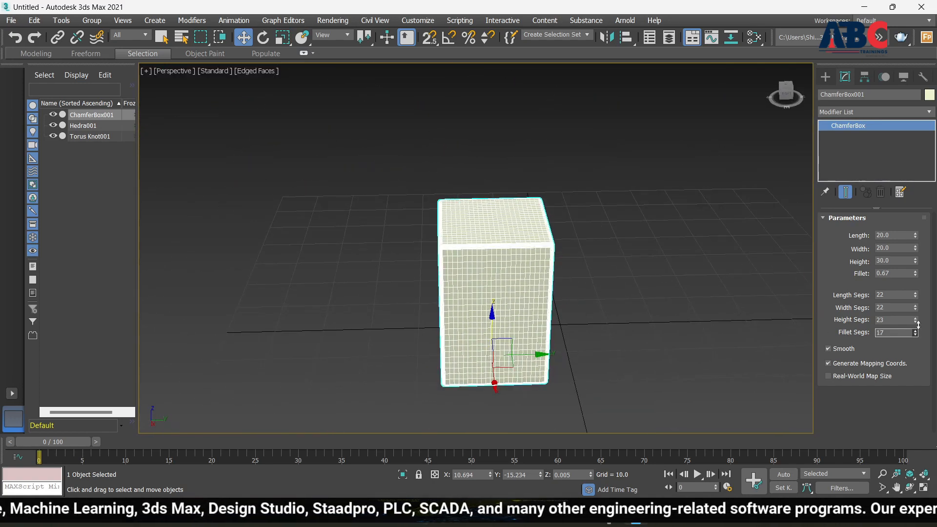
{"action": "scroll", "coordinate": [477, 232], "scroll_direction": "up", "scroll_amount": 4}
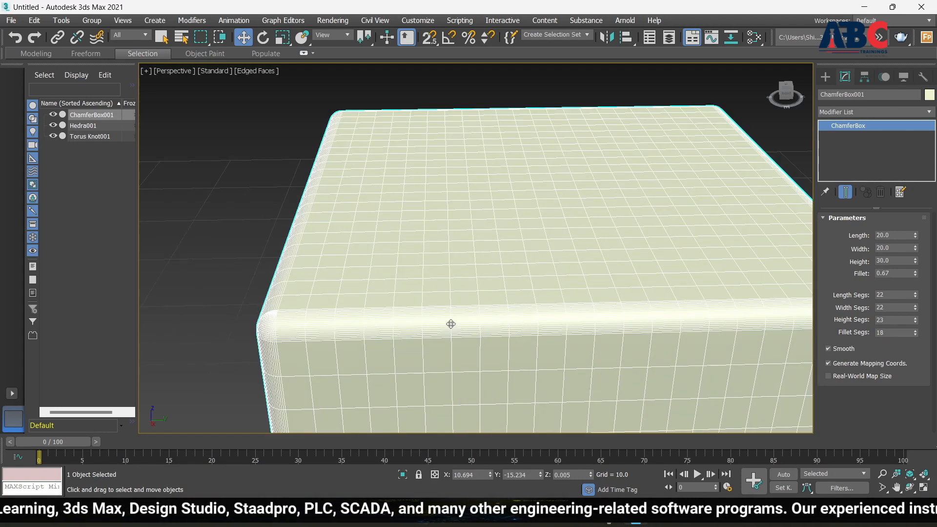
{"action": "scroll", "coordinate": [437, 268], "scroll_direction": "down", "scroll_amount": 2}
{"action": "middle_click_drag", "start_coordinate": [440, 303], "coordinate": [553, 298], "text": "alt"}
{"action": "scroll", "coordinate": [553, 297], "scroll_direction": "up", "scroll_amount": 5}
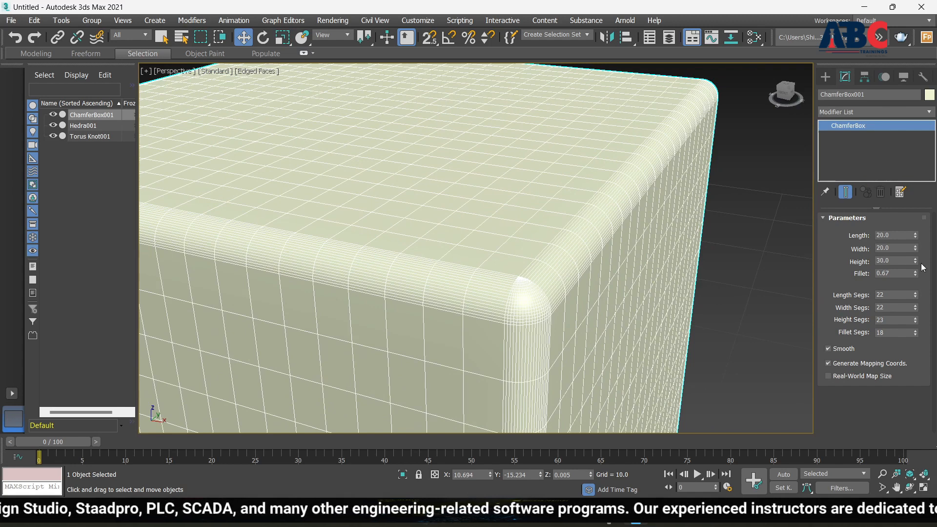
Step: Increase the chamfer box's fillet to about 1.335
{"action": "left_click", "coordinate": [916, 275]}
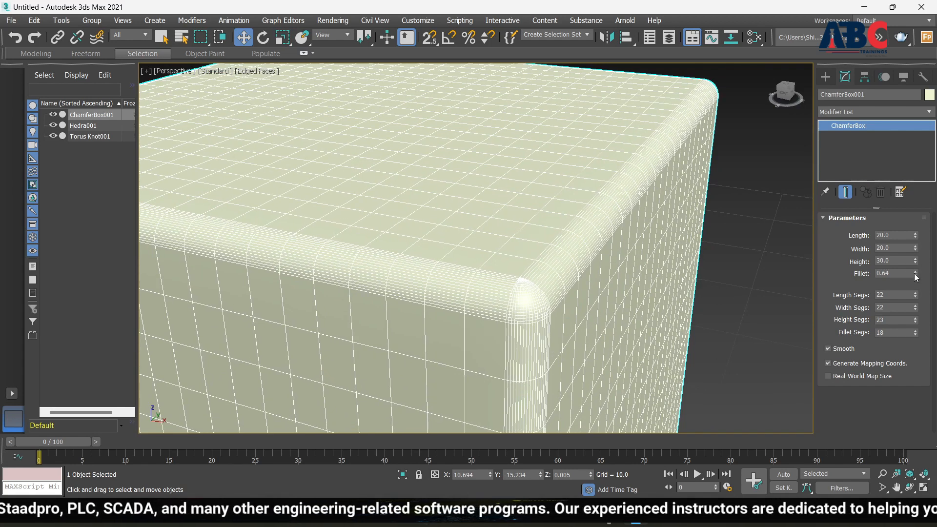
{"action": "left_click_drag", "start_coordinate": [915, 272], "coordinate": [917, 274]}
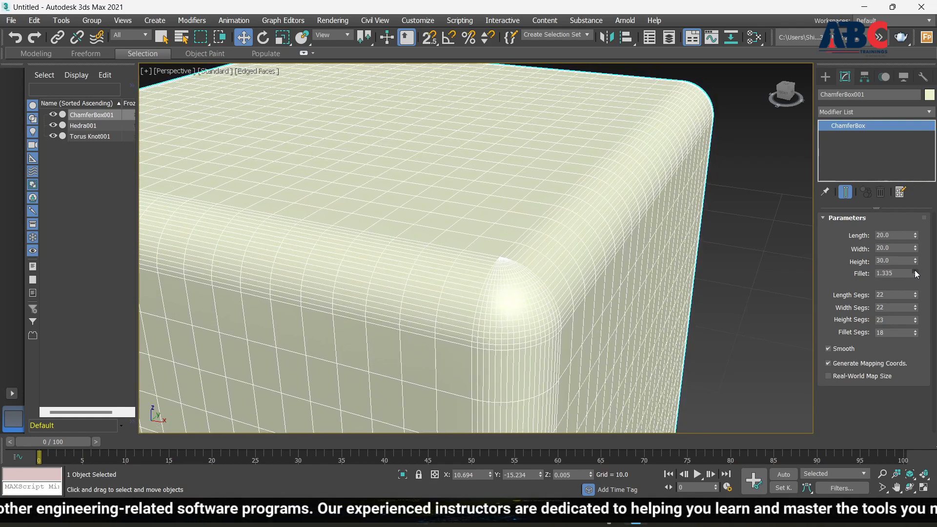
Step: Examine the segment mesh along the chamfer box's top face and wider rounded edges
{"action": "scroll", "coordinate": [467, 236], "scroll_direction": "down", "scroll_amount": 3}
{"action": "scroll", "coordinate": [643, 273], "scroll_direction": "down", "scroll_amount": 5}
{"action": "middle_click_drag", "start_coordinate": [644, 259], "coordinate": [602, 296], "text": "alt"}
{"action": "scroll", "coordinate": [564, 258], "scroll_direction": "up", "scroll_amount": 4}
{"action": "scroll", "coordinate": [564, 258], "scroll_direction": "down", "scroll_amount": 4}
{"action": "scroll", "coordinate": [592, 271], "scroll_direction": "up", "scroll_amount": 5}
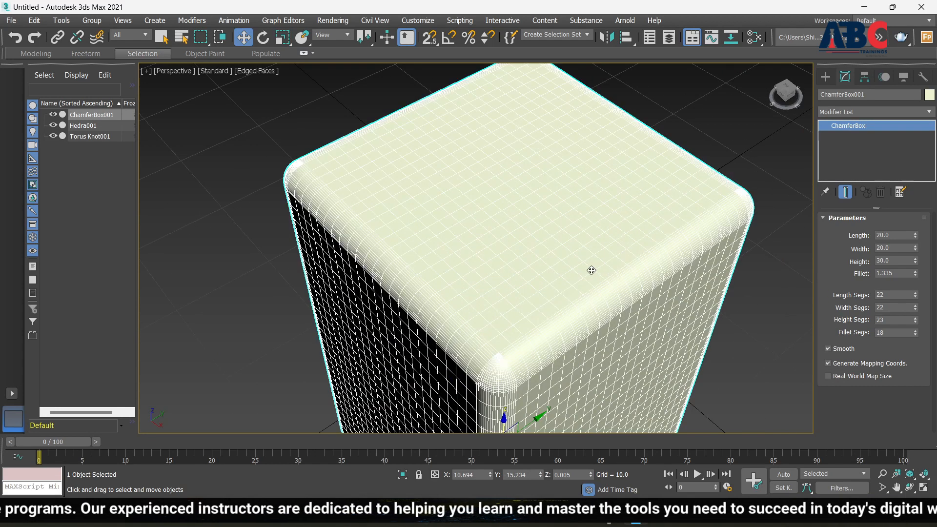
{"action": "scroll", "coordinate": [429, 233], "scroll_direction": "down", "scroll_amount": 2}
{"action": "scroll", "coordinate": [503, 247], "scroll_direction": "up", "scroll_amount": 5}
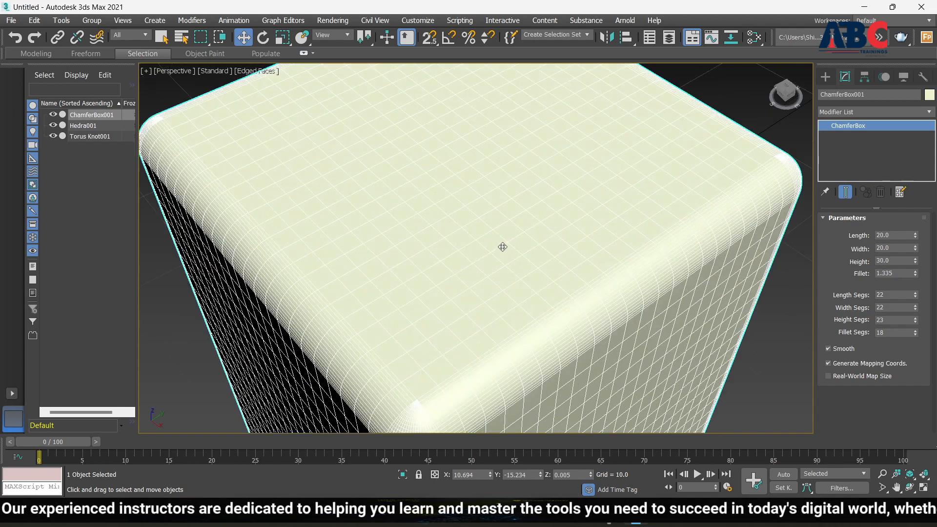
{"action": "scroll", "coordinate": [503, 247], "scroll_direction": "down", "scroll_amount": 5}
{"action": "scroll", "coordinate": [502, 266], "scroll_direction": "up", "scroll_amount": 4}
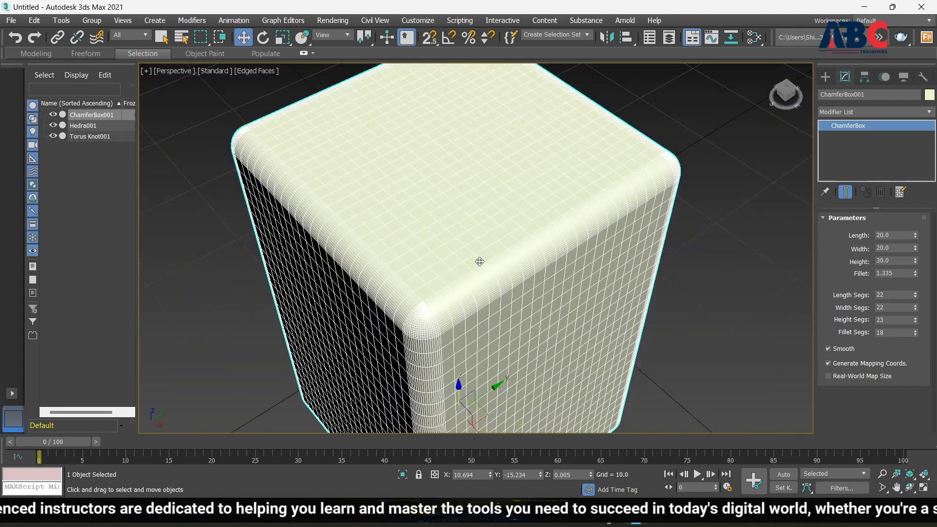
{"action": "scroll", "coordinate": [481, 273], "scroll_direction": "down", "scroll_amount": 4}
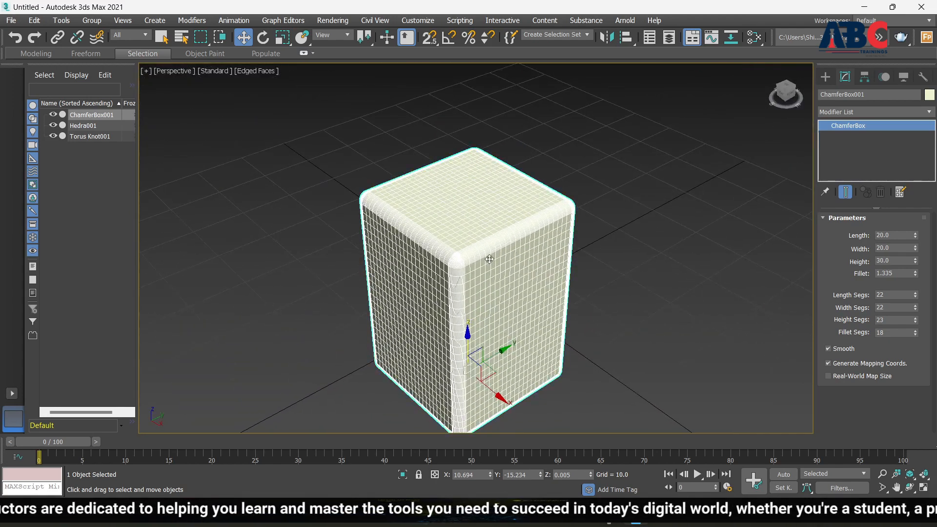
Step: Turn off the edged faces display in the Perspective view and check the chamfer box's smooth shading
{"action": "key", "text": "F4"}
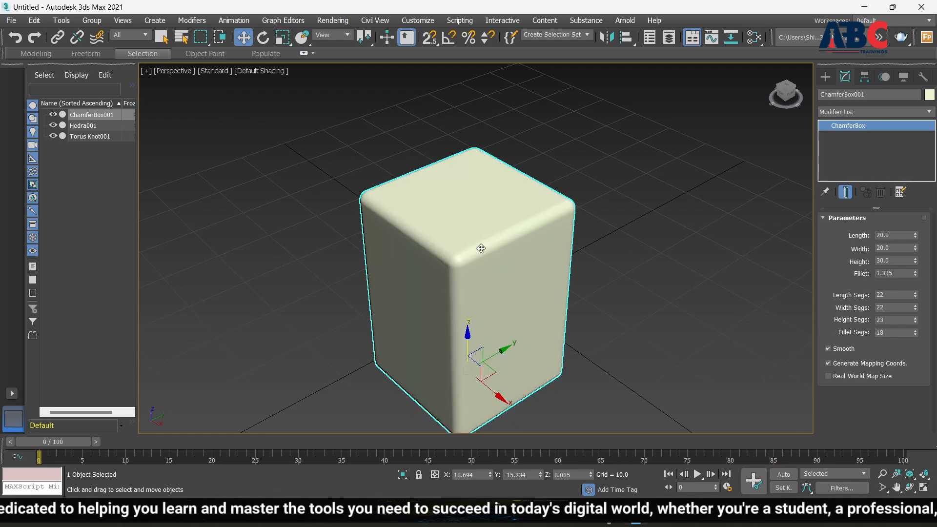
{"action": "scroll", "coordinate": [484, 251], "scroll_direction": "up", "scroll_amount": 4}
{"action": "scroll", "coordinate": [467, 255], "scroll_direction": "down", "scroll_amount": 2}
{"action": "middle_click_drag", "start_coordinate": [491, 302], "coordinate": [577, 268], "text": "alt"}
{"action": "scroll", "coordinate": [495, 278], "scroll_direction": "down", "scroll_amount": 3}
{"action": "scroll", "coordinate": [478, 342], "scroll_direction": "up", "scroll_amount": 3}
{"action": "scroll", "coordinate": [449, 283], "scroll_direction": "down", "scroll_amount": 3}
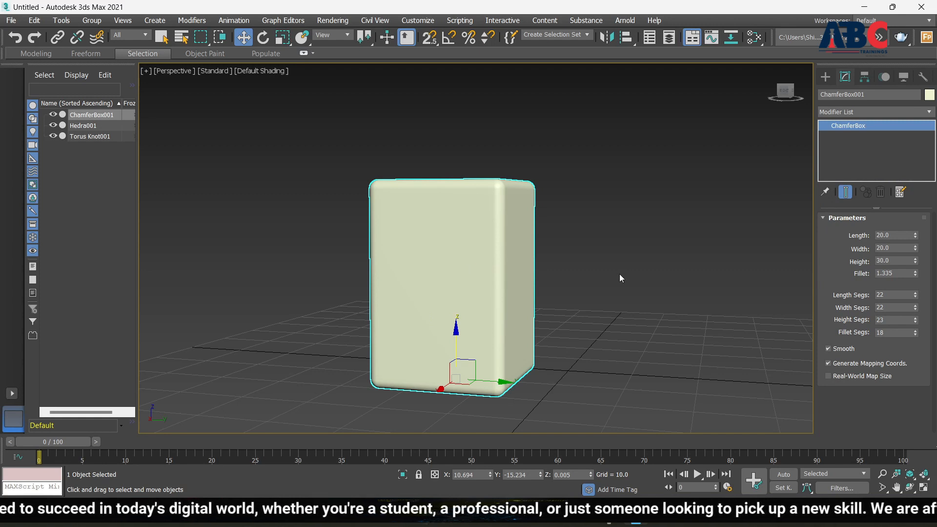
Step: Create a ChamferCyl on the grid beside the chamfer box, about 22.4 in radius and 61 high, with zero fillet
{"action": "left_click", "coordinate": [688, 283]}
{"action": "left_click", "coordinate": [826, 77]}
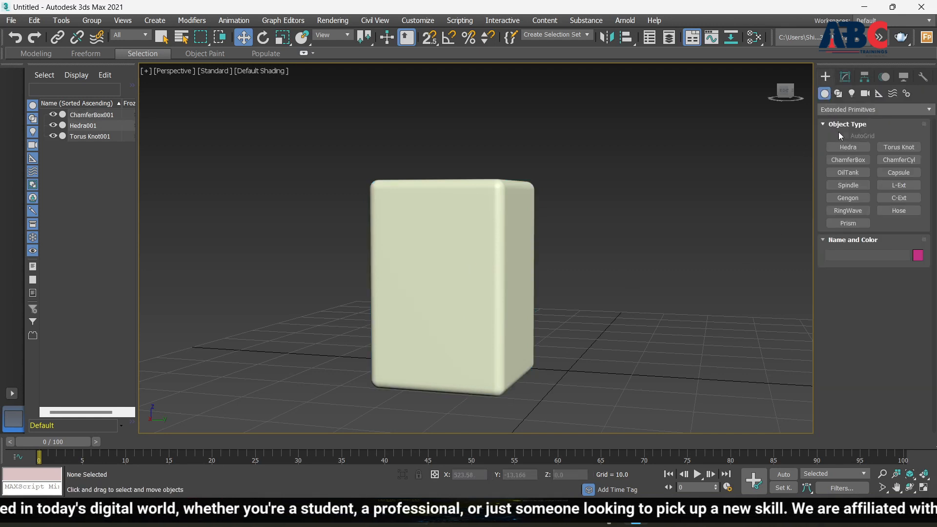
{"action": "left_click", "coordinate": [910, 166]}
{"action": "scroll", "coordinate": [546, 310], "scroll_direction": "down", "scroll_amount": 5}
{"action": "middle_click_drag", "start_coordinate": [620, 326], "coordinate": [544, 347], "text": "alt"}
{"action": "left_click_drag", "start_coordinate": [441, 368], "coordinate": [476, 383]}
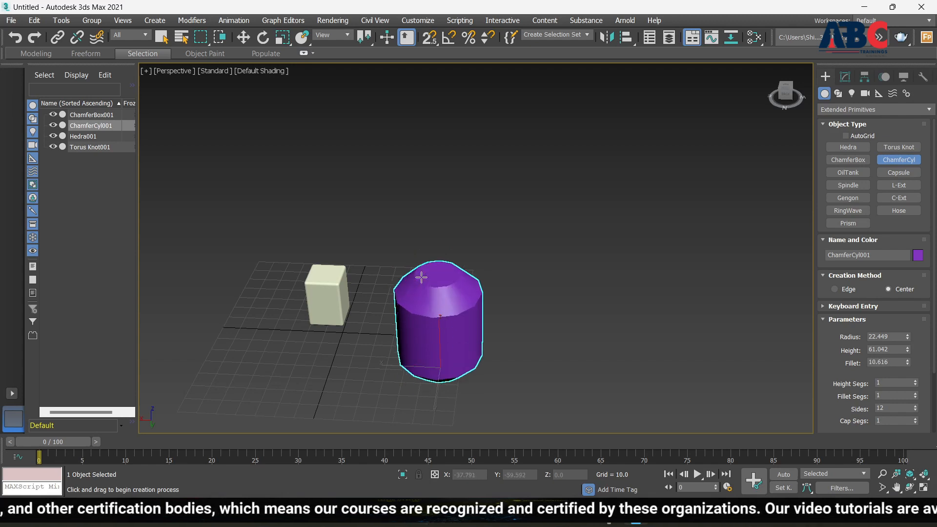
{"action": "scroll", "coordinate": [413, 336], "scroll_direction": "up", "scroll_amount": 5}
{"action": "scroll", "coordinate": [413, 337], "scroll_direction": "down", "scroll_amount": 5}
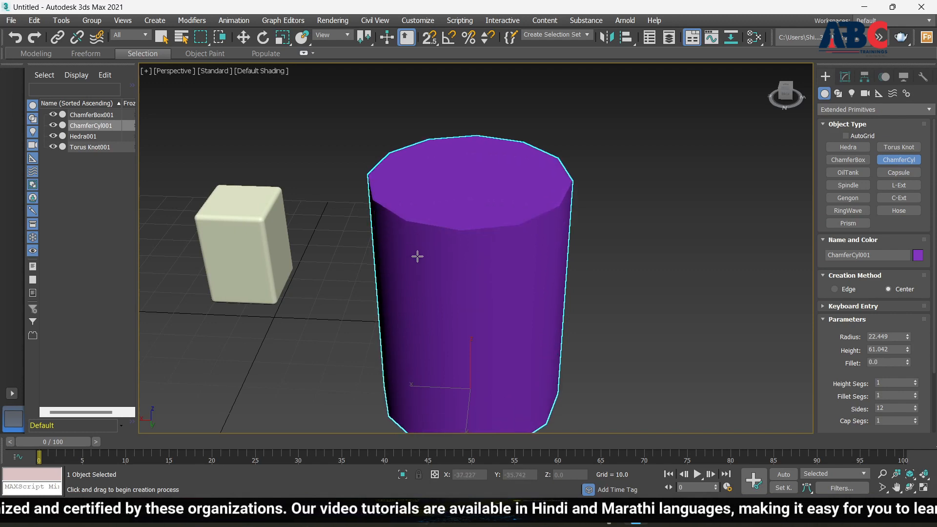
Step: Finish the ChamferCyl with a fillet of about 3.74 and inspect its beveled top edge
{"action": "scroll", "coordinate": [502, 318], "scroll_direction": "down", "scroll_amount": 3}
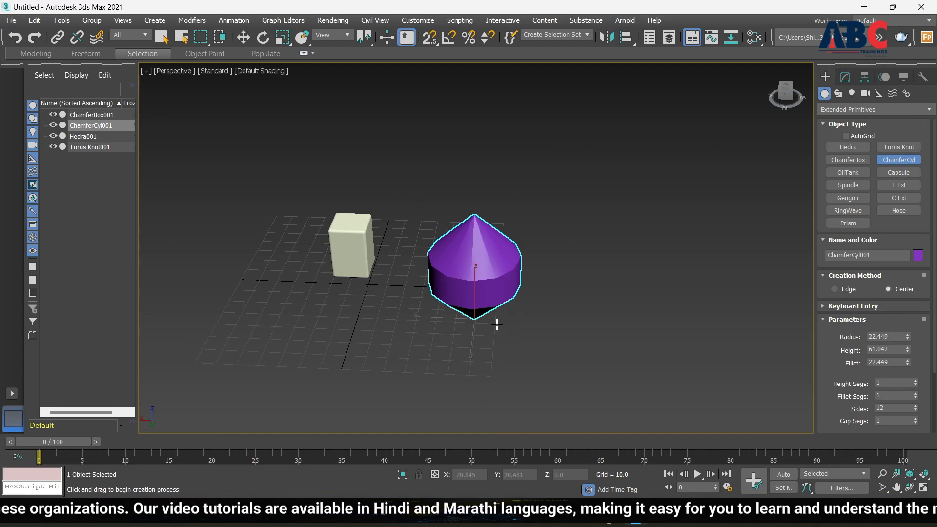
{"action": "scroll", "coordinate": [497, 324], "scroll_direction": "up", "scroll_amount": 4}
{"action": "scroll", "coordinate": [496, 324], "scroll_direction": "down", "scroll_amount": 2}
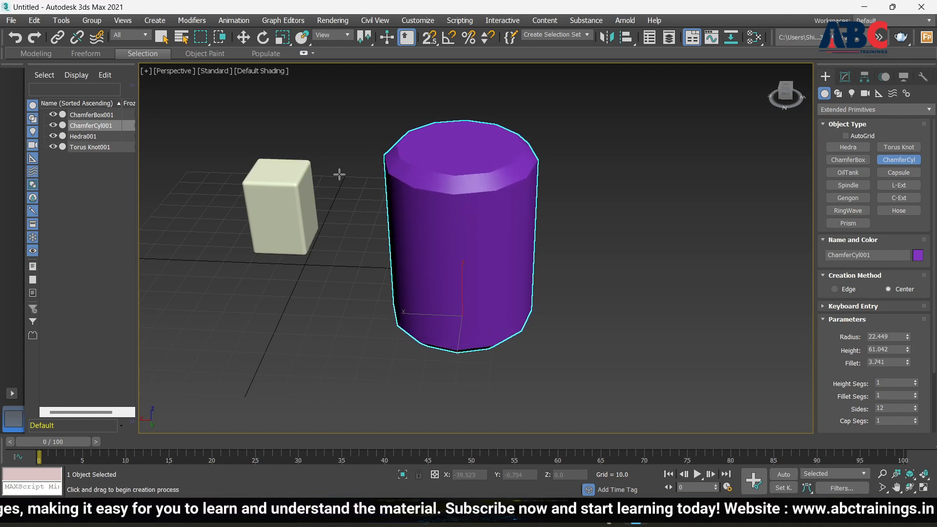
{"action": "scroll", "coordinate": [509, 163], "scroll_direction": "up", "scroll_amount": 3}
{"action": "scroll", "coordinate": [464, 242], "scroll_direction": "down", "scroll_amount": 3}
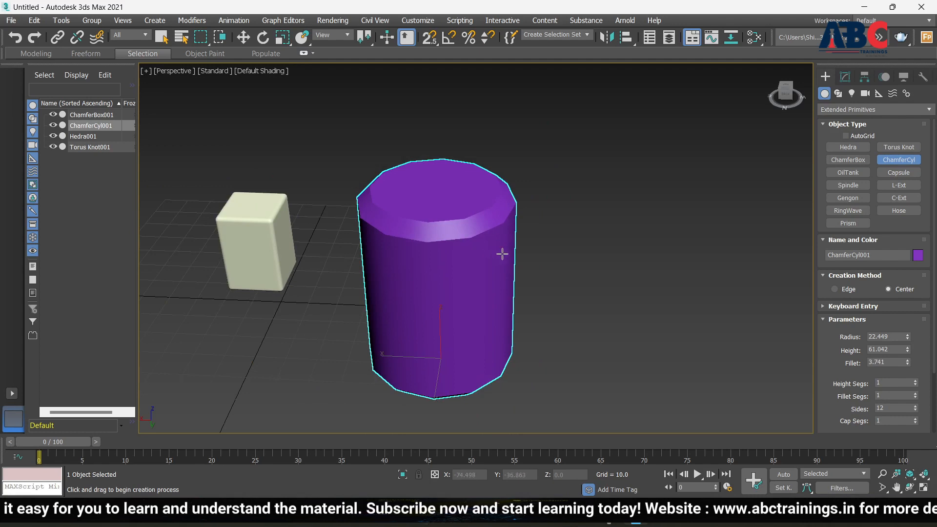
{"action": "middle_click_drag", "start_coordinate": [511, 257], "coordinate": [477, 256], "text": "alt"}
{"action": "scroll", "coordinate": [411, 165], "scroll_direction": "up", "scroll_amount": 5}
{"action": "scroll", "coordinate": [412, 178], "scroll_direction": "down", "scroll_amount": 5}
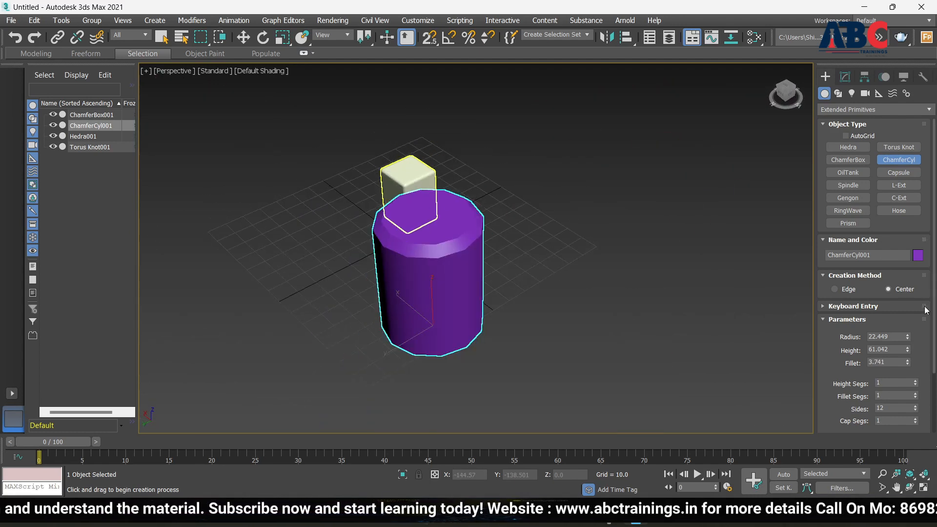
Step: Set the chamfer cylinder's radius to 15 and its height to 50
{"action": "left_click", "coordinate": [901, 336]}
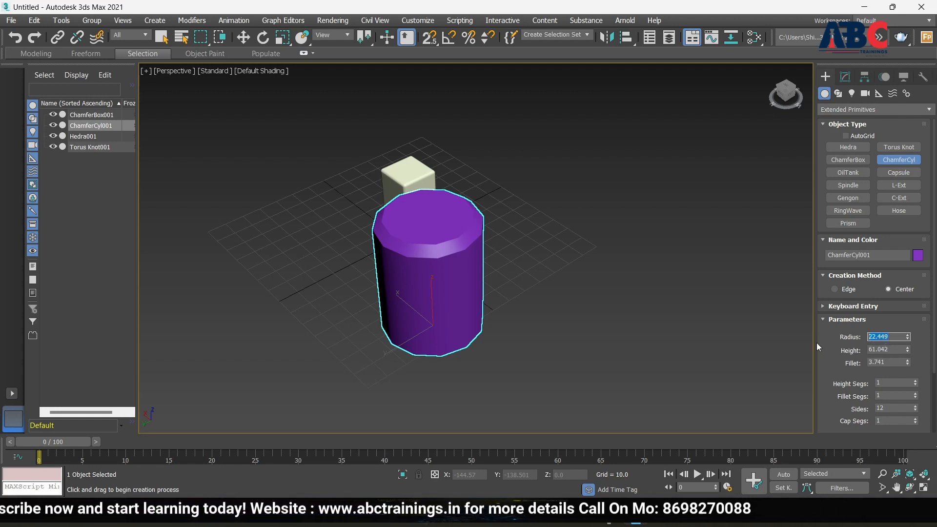
{"action": "type", "text": "15"}
{"action": "key", "text": "Return"}
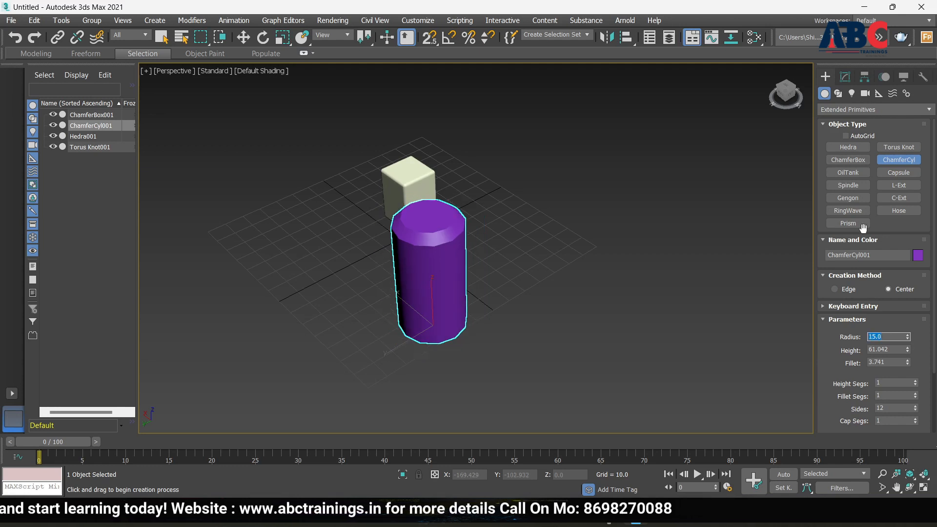
{"action": "key", "text": "Tab"}
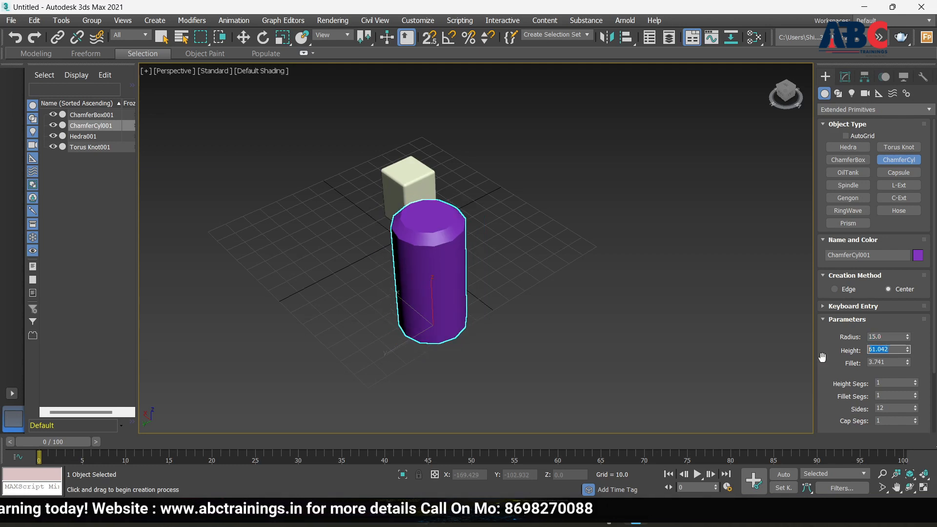
{"action": "type", "text": "50"}
{"action": "key", "text": "Return"}
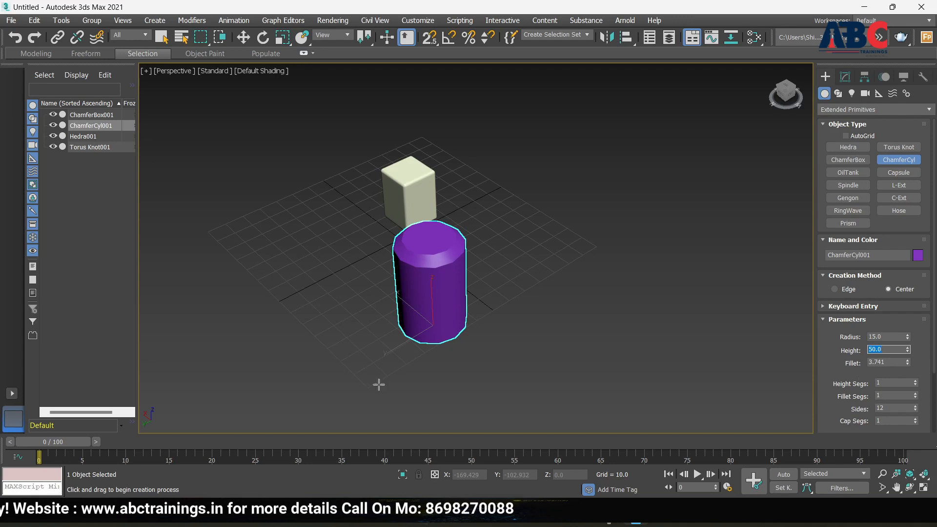
Step: Reduce the chamfer cylinder's fillet to about 1.272 and check the narrower bevel
{"action": "scroll", "coordinate": [485, 273], "scroll_direction": "up", "scroll_amount": 2}
{"action": "scroll", "coordinate": [376, 205], "scroll_direction": "up", "scroll_amount": 5}
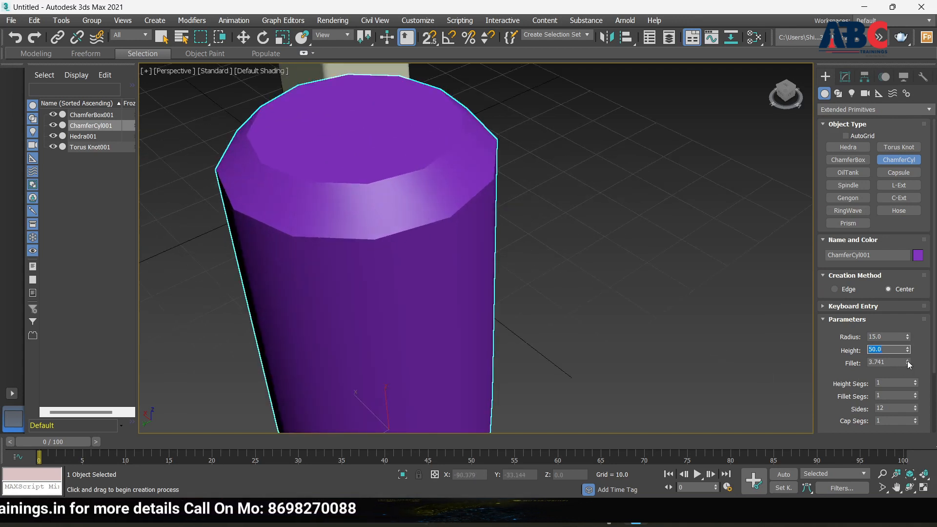
{"action": "left_click_drag", "start_coordinate": [907, 361], "coordinate": [904, 395]}
{"action": "scroll", "coordinate": [530, 313], "scroll_direction": "down", "scroll_amount": 3}
{"action": "scroll", "coordinate": [469, 267], "scroll_direction": "up", "scroll_amount": 5}
{"action": "scroll", "coordinate": [469, 267], "scroll_direction": "down", "scroll_amount": 5}
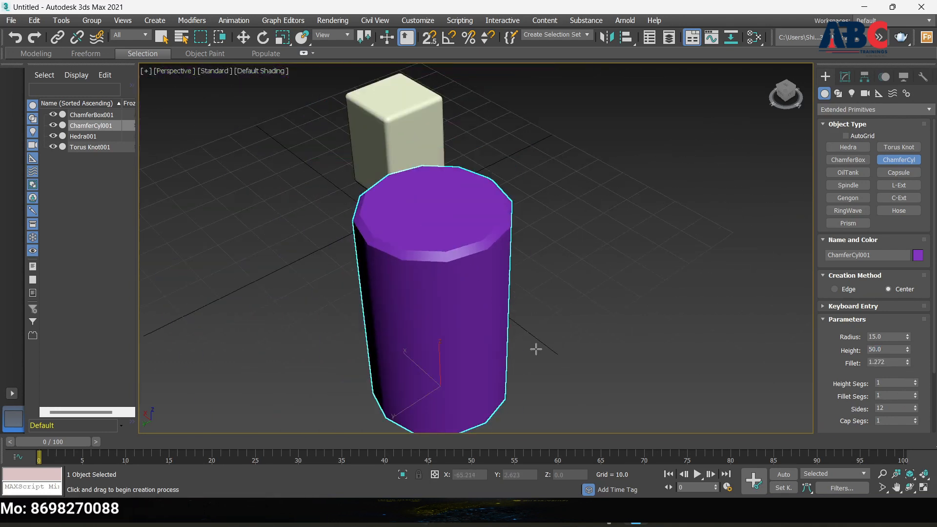
Step: Raise the chamfer cylinder's height segments to 113 and its fillet segments to 109
{"action": "middle_click_drag", "start_coordinate": [536, 349], "coordinate": [536, 301], "text": "alt"}
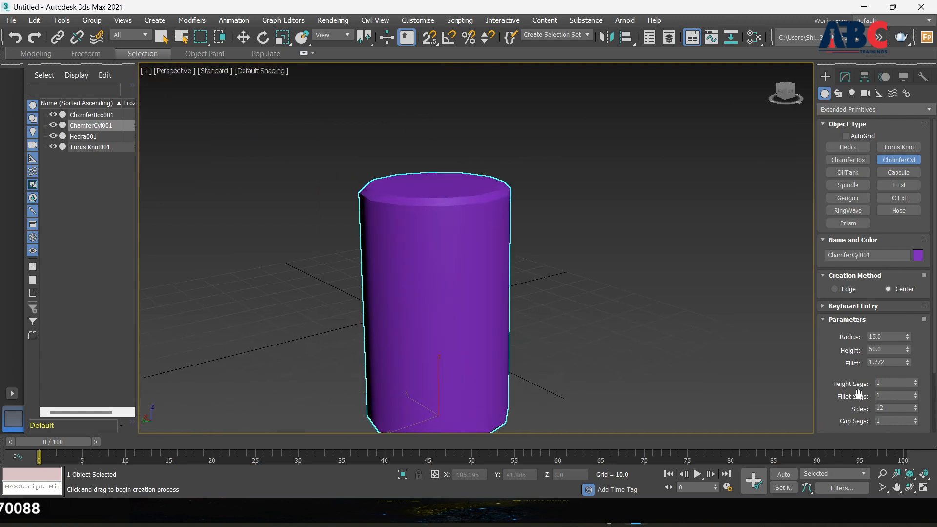
{"action": "left_click_drag", "start_coordinate": [916, 385], "coordinate": [916, 328]}
{"action": "left_click_drag", "start_coordinate": [916, 397], "coordinate": [911, 362]}
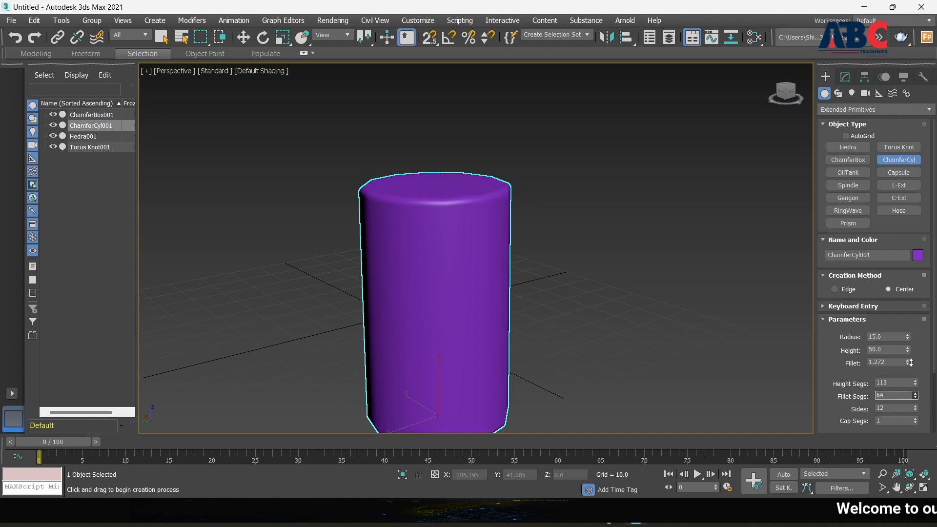
{"action": "scroll", "coordinate": [439, 214], "scroll_direction": "up", "scroll_amount": 5}
{"action": "scroll", "coordinate": [500, 277], "scroll_direction": "down", "scroll_amount": 4}
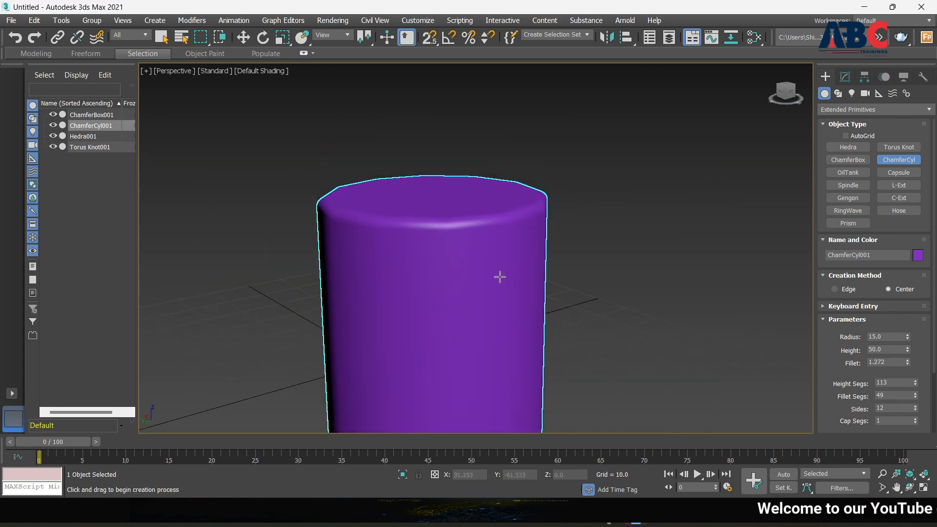
{"action": "middle_click_drag", "start_coordinate": [500, 276], "coordinate": [459, 332], "text": "alt"}
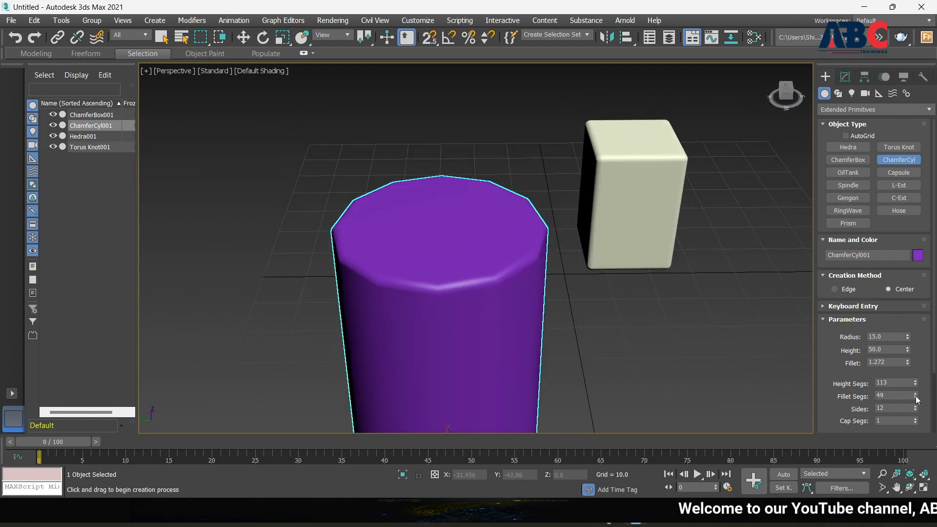
{"action": "left_click_drag", "start_coordinate": [916, 397], "coordinate": [915, 371]}
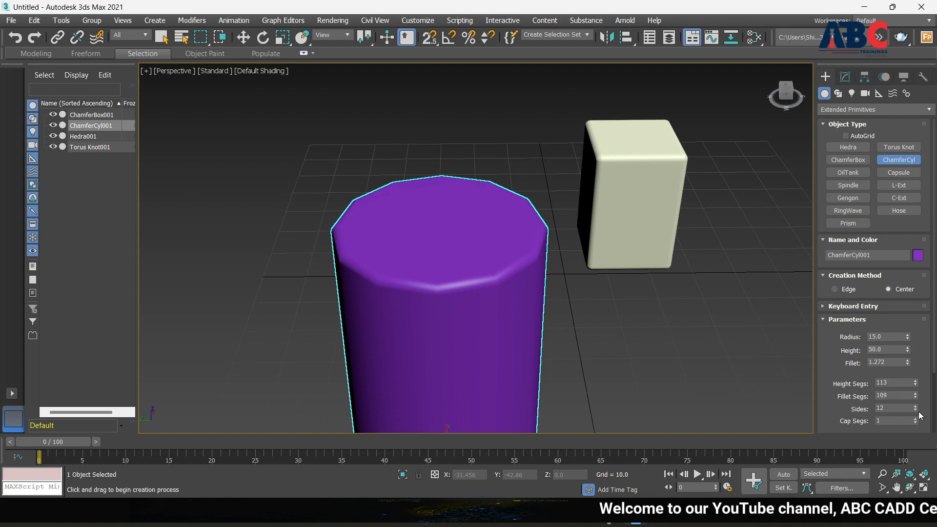
Step: Increase the chamfer cylinder's sides to 61 and its cap segments to 55
{"action": "left_click_drag", "start_coordinate": [916, 408], "coordinate": [903, 388]}
{"action": "left_click_drag", "start_coordinate": [853, 421], "coordinate": [838, 392]}
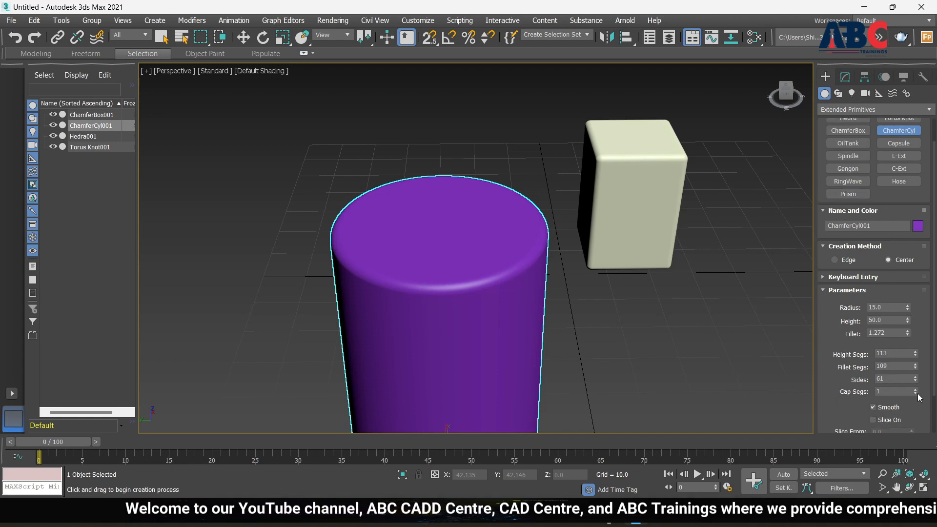
{"action": "left_click_drag", "start_coordinate": [916, 394], "coordinate": [915, 376]}
{"action": "scroll", "coordinate": [848, 383], "scroll_direction": "down", "scroll_amount": 3}
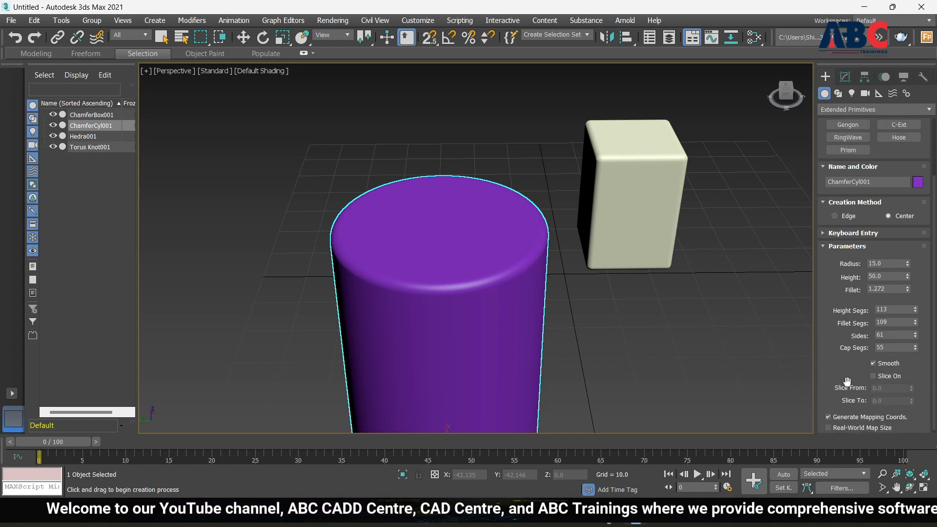
Step: Create an OilTank in front of the chamfer box, about 22.3 in radius and 82.2 high, with a cap height of about 17.9
{"action": "scroll", "coordinate": [845, 253], "scroll_direction": "up", "scroll_amount": 5}
{"action": "scroll", "coordinate": [847, 230], "scroll_direction": "up", "scroll_amount": 1}
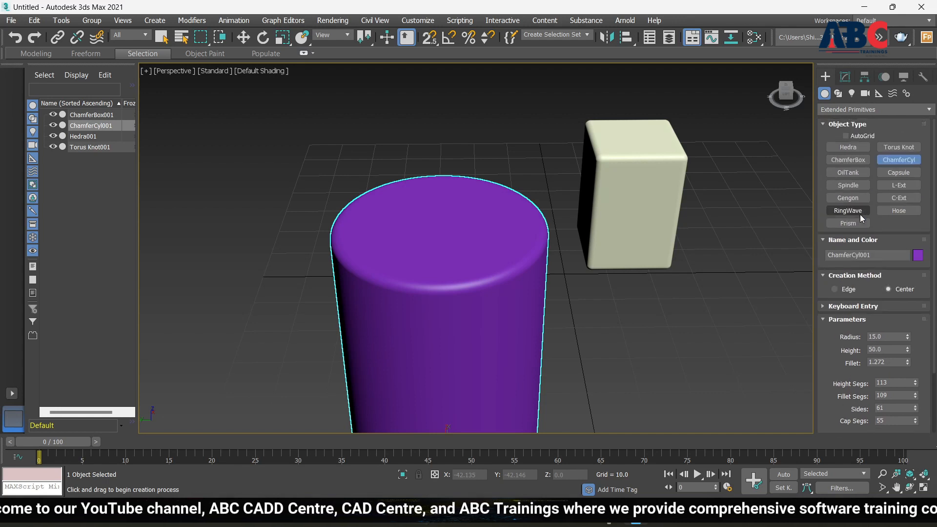
{"action": "left_click", "coordinate": [856, 175]}
{"action": "scroll", "coordinate": [450, 326], "scroll_direction": "down", "scroll_amount": 5}
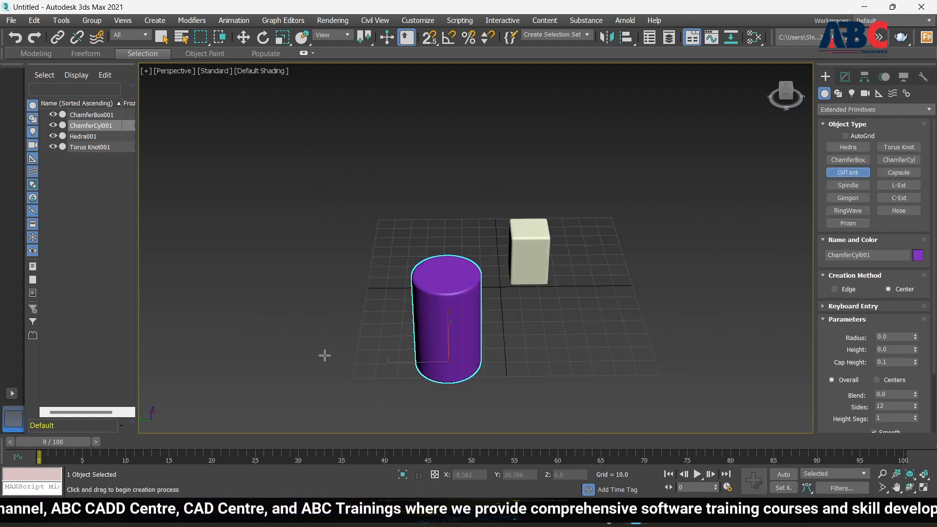
{"action": "middle_click_drag", "start_coordinate": [327, 340], "coordinate": [425, 324], "text": "alt"}
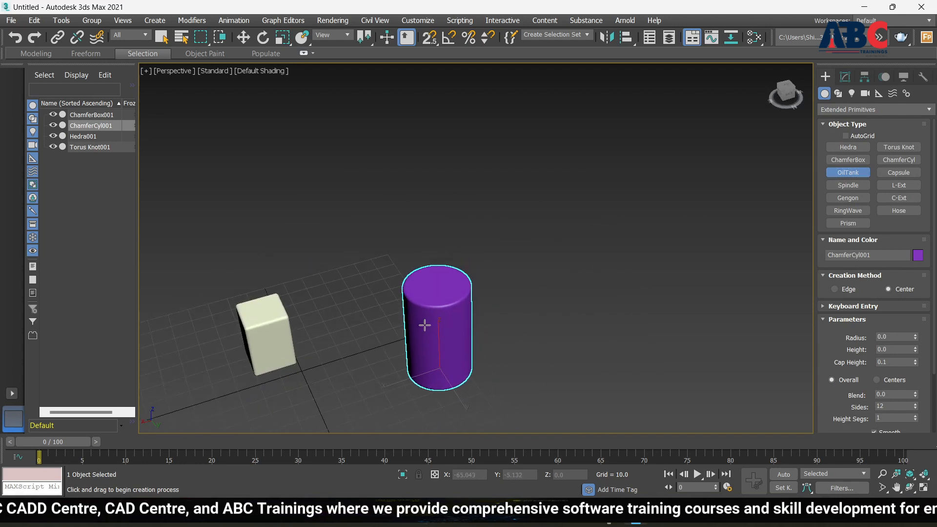
{"action": "scroll", "coordinate": [465, 266], "scroll_direction": "down", "scroll_amount": 4}
{"action": "scroll", "coordinate": [395, 332], "scroll_direction": "up", "scroll_amount": 5}
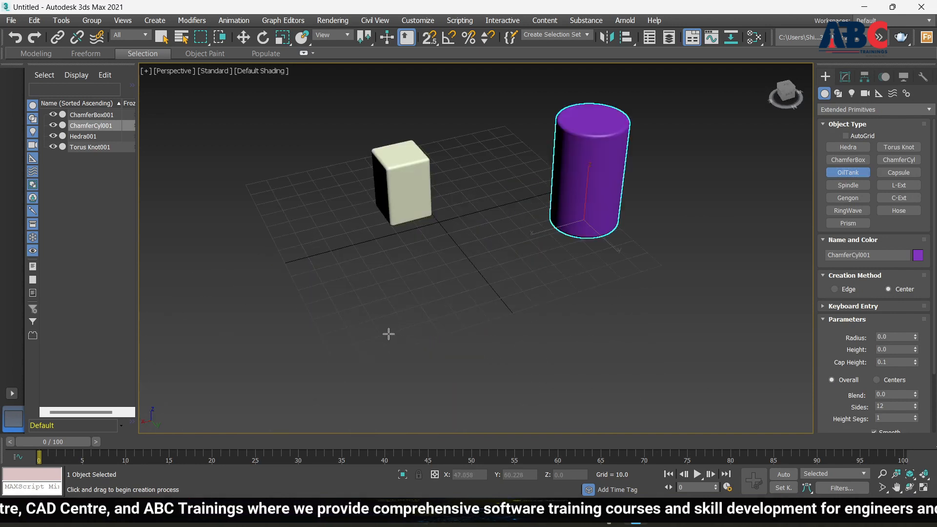
{"action": "left_click_drag", "start_coordinate": [388, 333], "coordinate": [423, 367]}
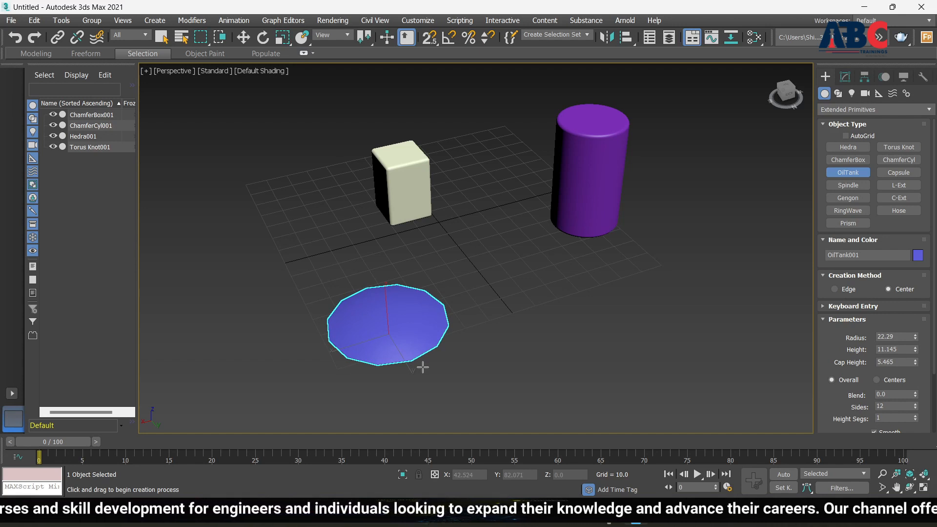
{"action": "left_click_drag", "start_coordinate": [422, 367], "coordinate": [422, 364]}
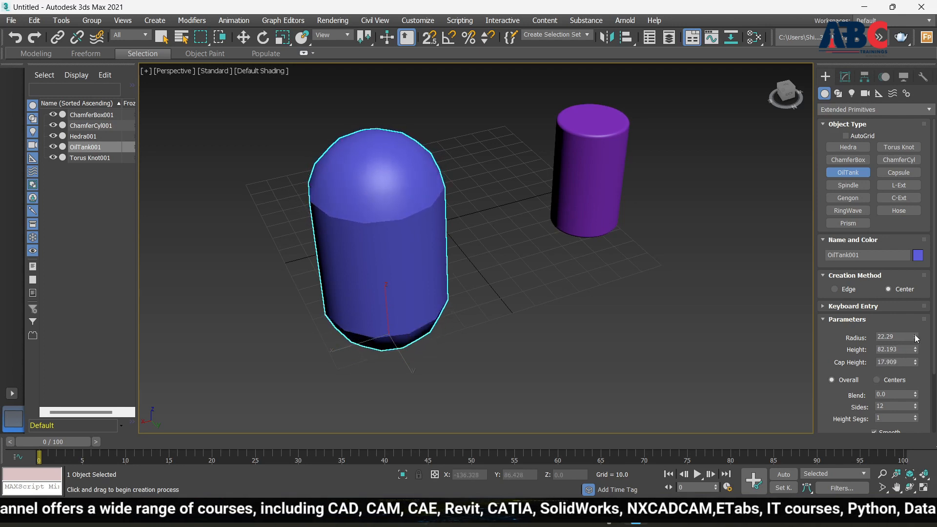
Step: Reduce the oil tank's radius to about 16.718, its height to 71.508 and its cap height to 16.55
{"action": "left_click_drag", "start_coordinate": [916, 338], "coordinate": [912, 240]}
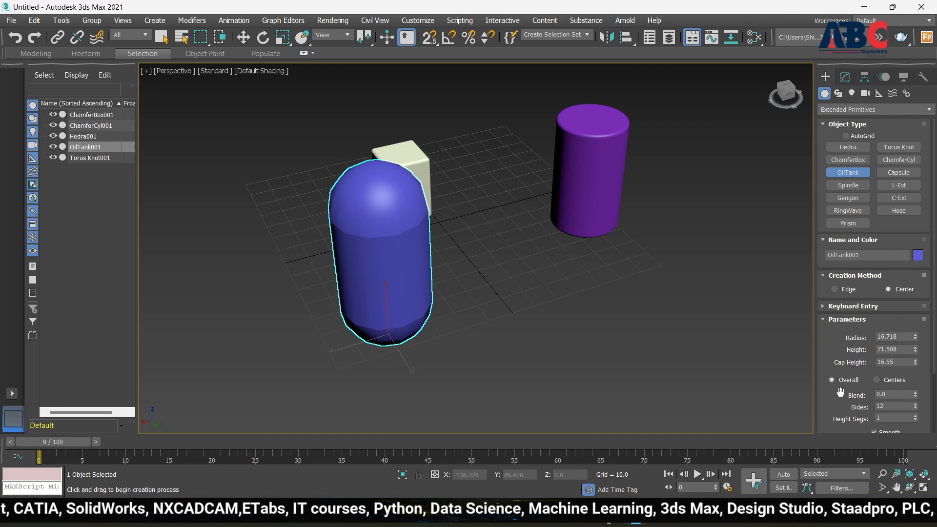
Step: Switch the oil tank's height measurement between Centers and Overall to compare them, ending on Overall
{"action": "scroll", "coordinate": [841, 393], "scroll_direction": "down", "scroll_amount": 3}
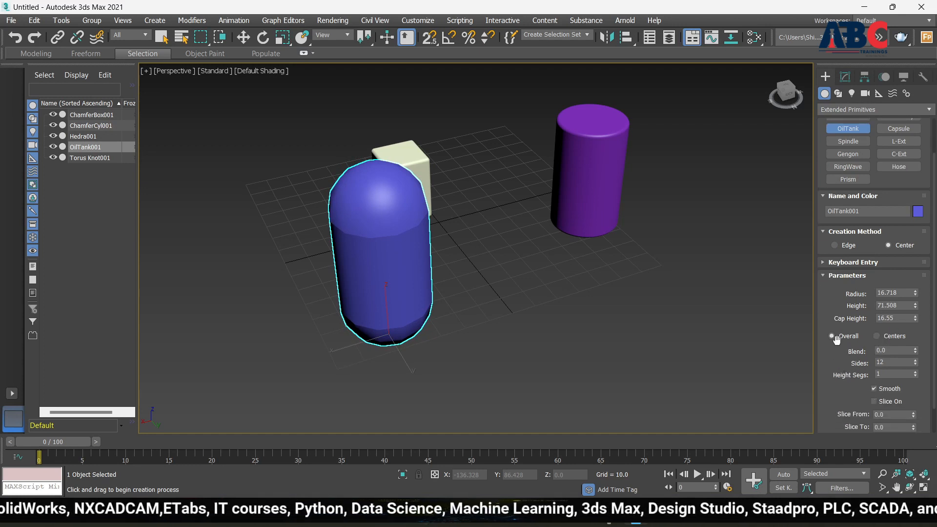
{"action": "left_click", "coordinate": [877, 336]}
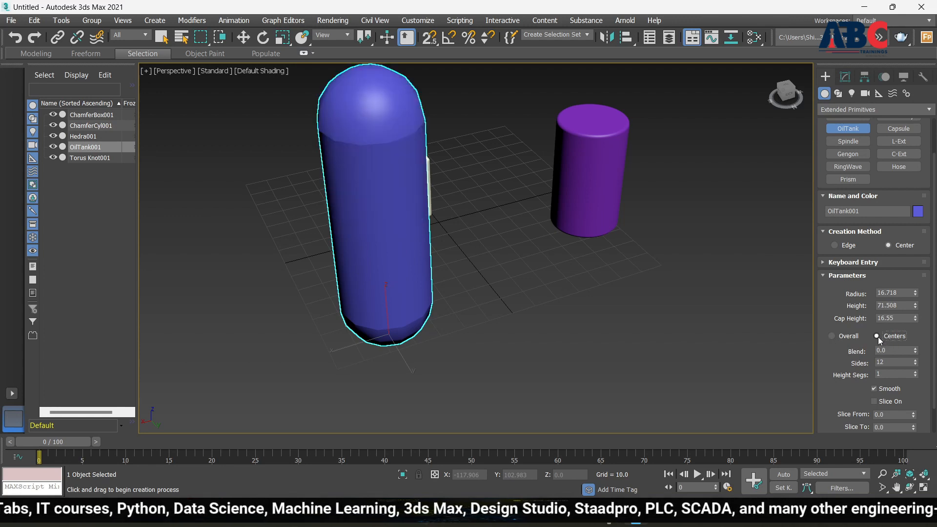
{"action": "left_click", "coordinate": [831, 337]}
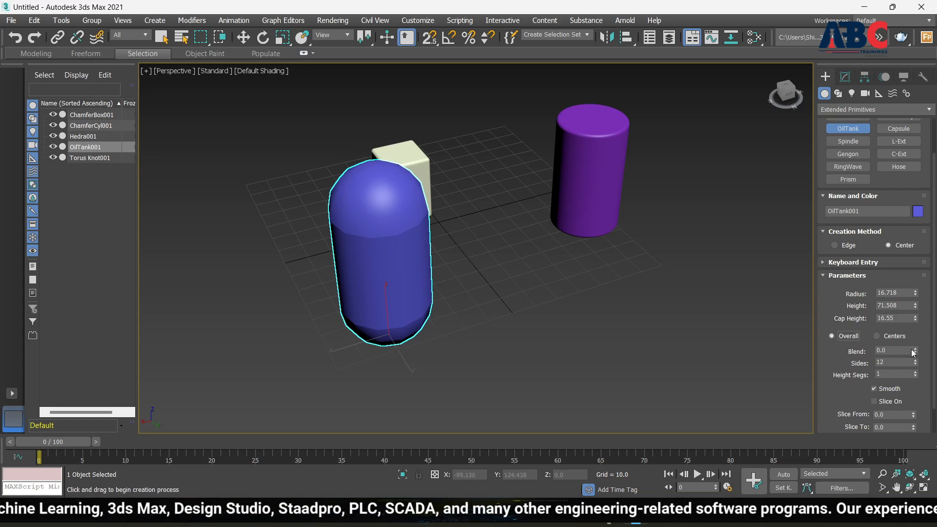
{"action": "left_click", "coordinate": [877, 337]}
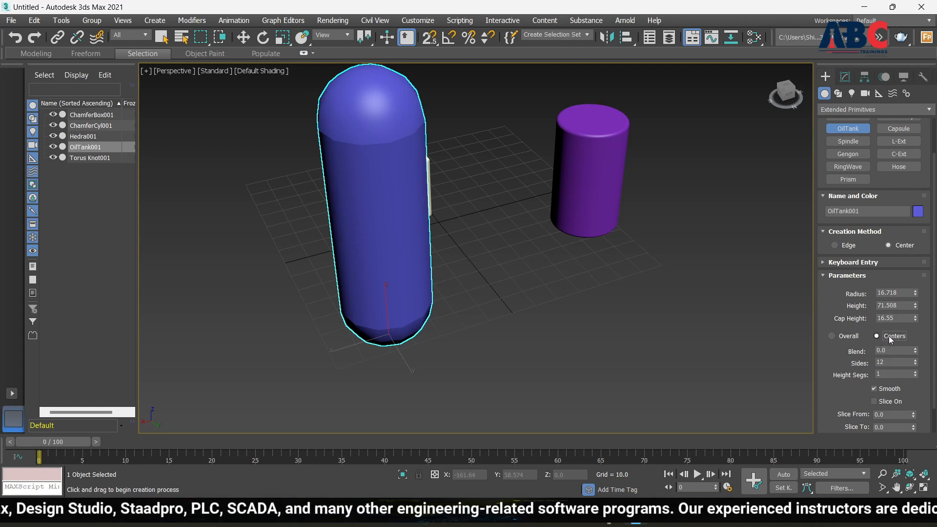
{"action": "left_click", "coordinate": [832, 335]}
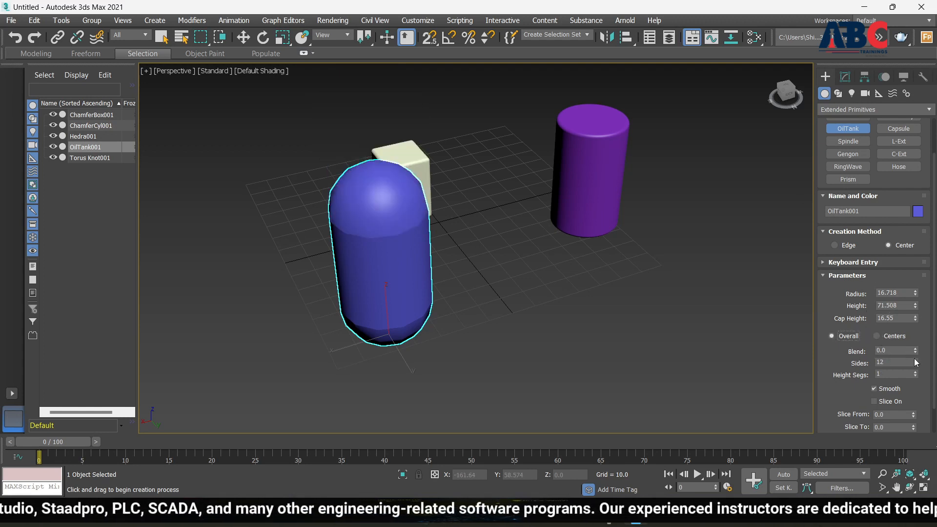
Step: Set the oil tank's blend to about 0.52, its sides to 48 and its height segments to 56
{"action": "left_click_drag", "start_coordinate": [917, 351], "coordinate": [909, 330]}
{"action": "mouse_move", "coordinate": [917, 365]}
{"action": "left_mouse_down"}
{"action": "mouse_move", "coordinate": [915, 290]}
{"action": "mouse_move", "coordinate": [915, 352]}
{"action": "left_mouse_up"}
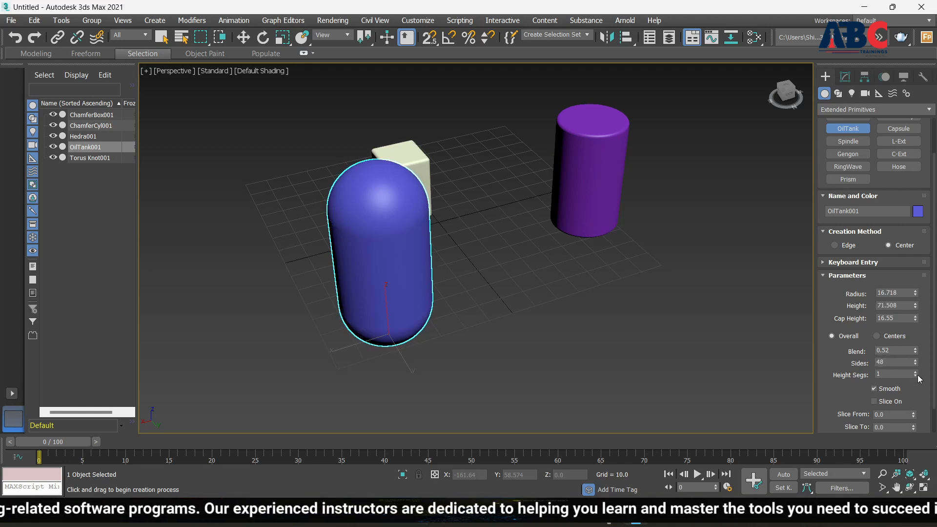
{"action": "scroll", "coordinate": [793, 378], "scroll_direction": "down", "scroll_amount": 5}
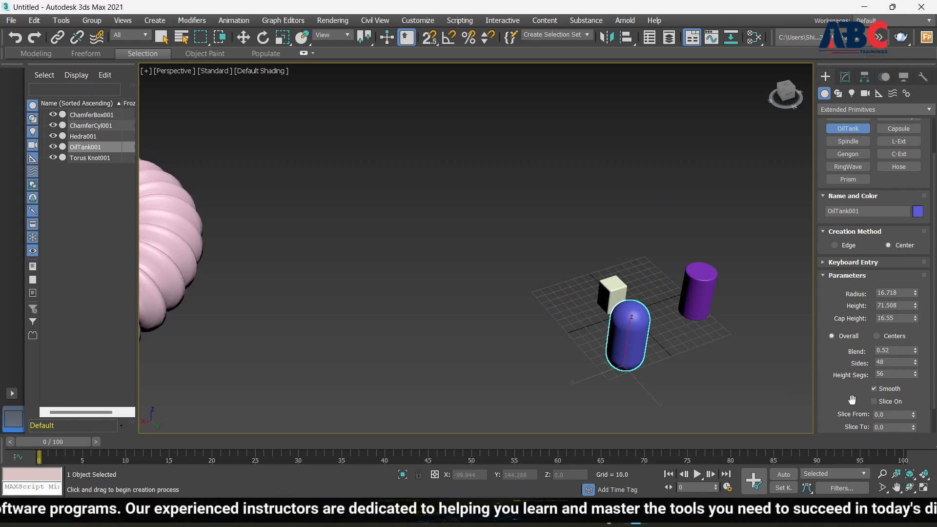
Step: Create a Capsule in the empty area beside the grid, about 19.8 in radius and 121.1 high
{"action": "scroll", "coordinate": [844, 386], "scroll_direction": "down", "scroll_amount": 2}
{"action": "scroll", "coordinate": [850, 214], "scroll_direction": "up", "scroll_amount": 5}
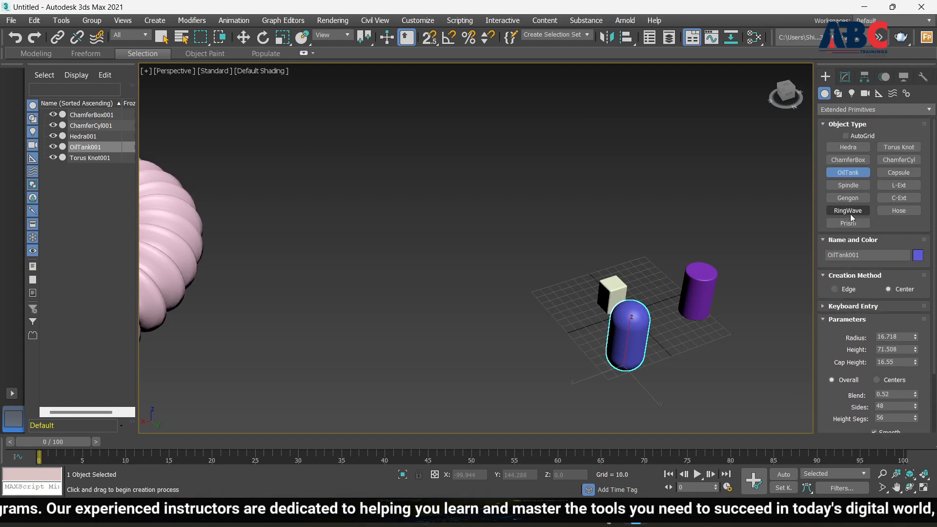
{"action": "left_click", "coordinate": [899, 172]}
{"action": "scroll", "coordinate": [554, 303], "scroll_direction": "up", "scroll_amount": 6}
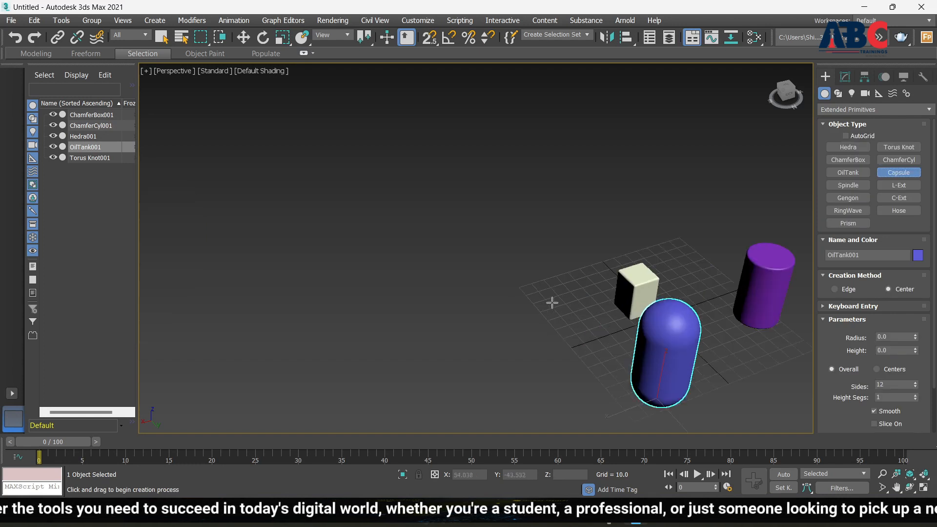
{"action": "left_click_drag", "start_coordinate": [422, 290], "coordinate": [460, 297]}
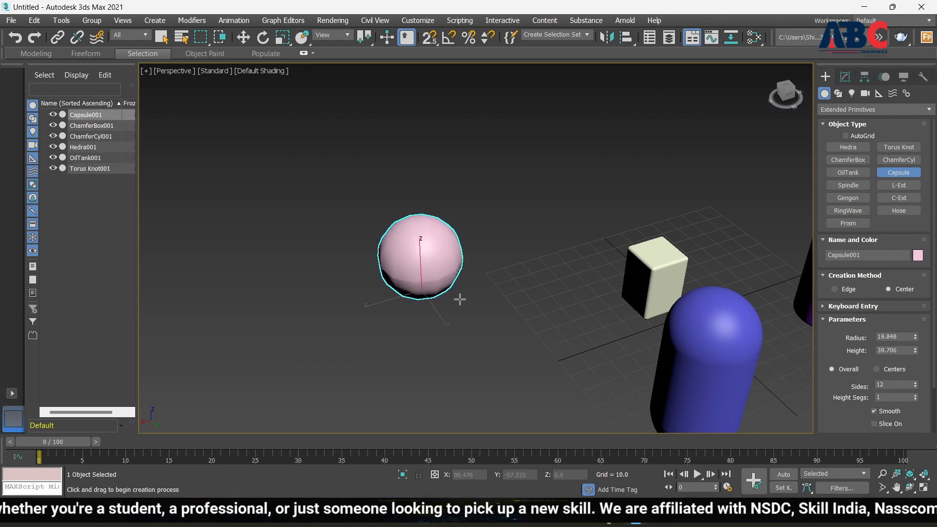
{"action": "scroll", "coordinate": [429, 235], "scroll_direction": "down", "scroll_amount": 2}
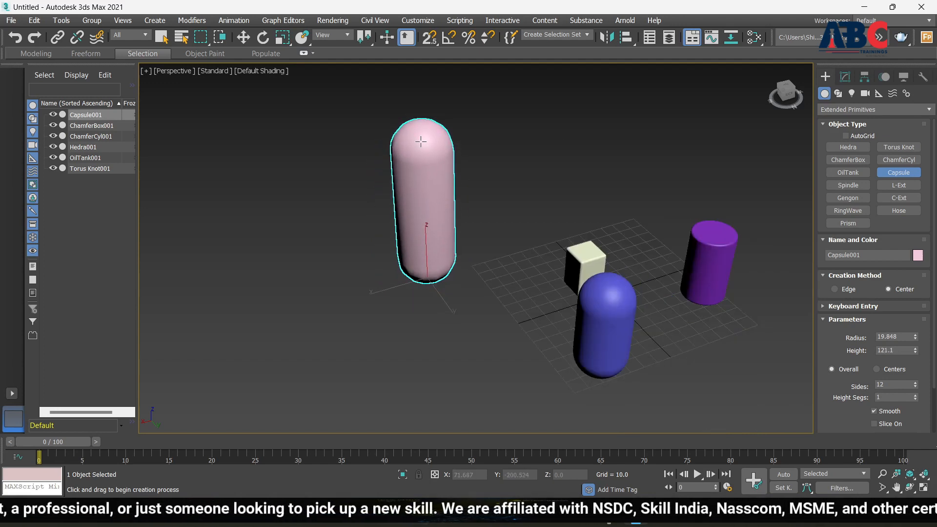
Step: Create a Spindle in front of the grid and set its radius to 27.749, height to 129.053 and cap height to 23.39
{"action": "scroll", "coordinate": [421, 142], "scroll_direction": "up", "scroll_amount": 3}
{"action": "scroll", "coordinate": [420, 212], "scroll_direction": "down", "scroll_amount": 5}
{"action": "middle_click_drag", "start_coordinate": [469, 219], "coordinate": [462, 192], "text": "alt"}
{"action": "scroll", "coordinate": [876, 335], "scroll_direction": "down", "scroll_amount": 1}
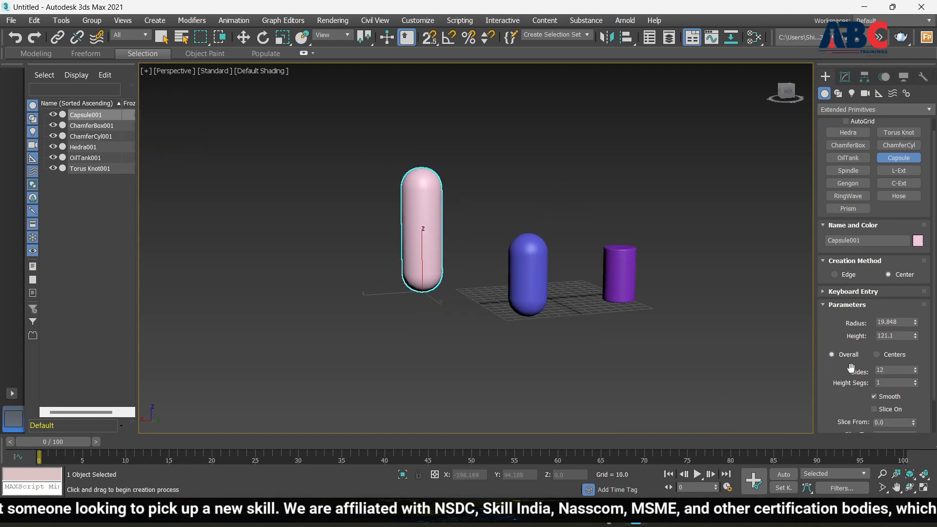
{"action": "left_click", "coordinate": [849, 170]}
{"action": "left_click_drag", "start_coordinate": [607, 379], "coordinate": [647, 400]}
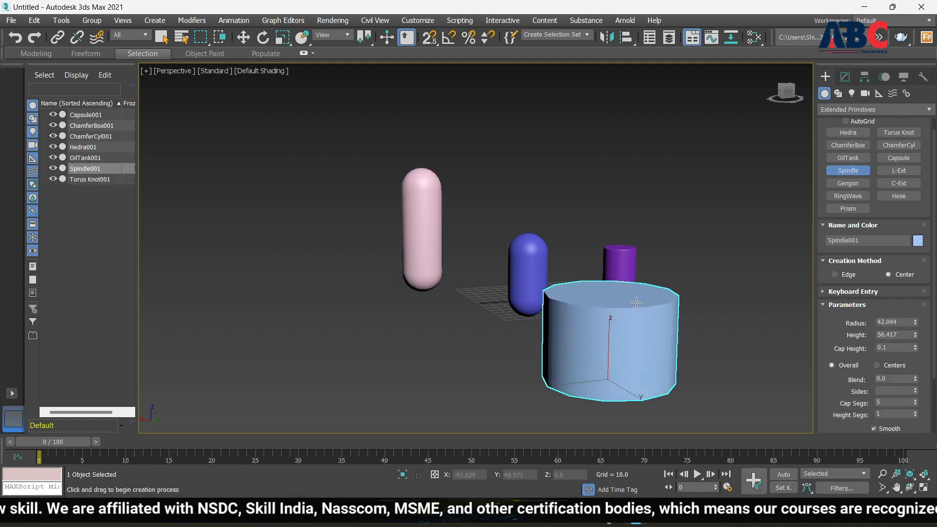
{"action": "left_click", "coordinate": [578, 354]}
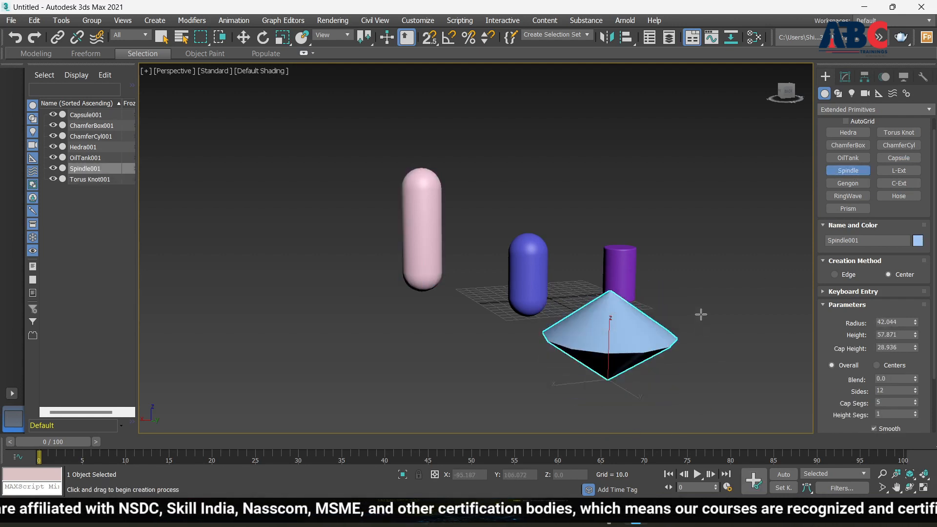
{"action": "scroll", "coordinate": [698, 320], "scroll_direction": "up", "scroll_amount": 5}
{"action": "scroll", "coordinate": [683, 327], "scroll_direction": "down", "scroll_amount": 5}
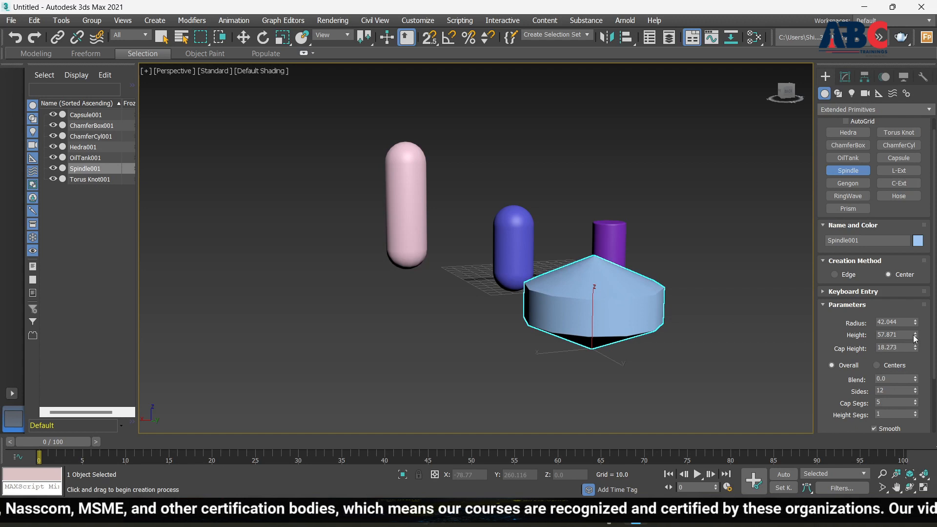
{"action": "mouse_move", "coordinate": [916, 336]}
{"action": "left_mouse_down"}
{"action": "mouse_move", "coordinate": [917, 328]}
{"action": "mouse_move", "coordinate": [916, 345]}
{"action": "left_mouse_up"}
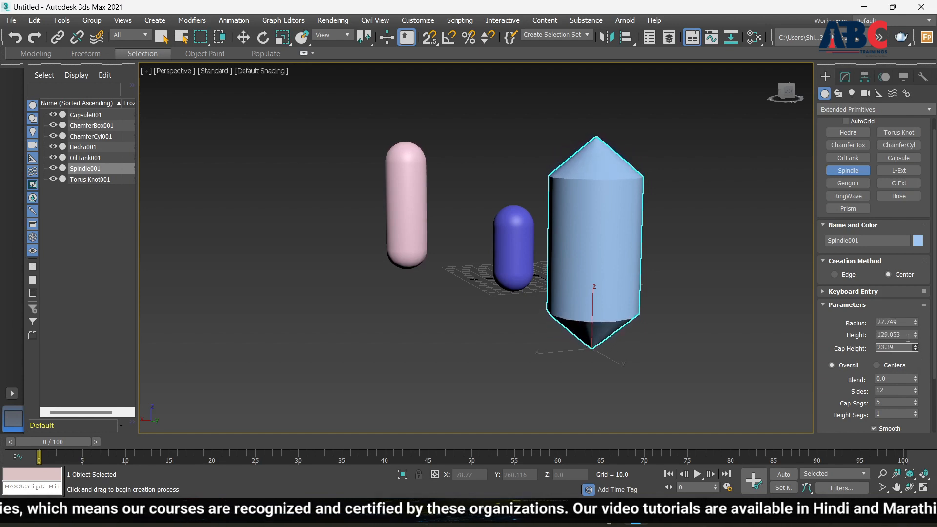
Step: Try slicing the spindle from 143.5, ending with slicing switched off
{"action": "scroll", "coordinate": [829, 372], "scroll_direction": "down", "scroll_amount": 1}
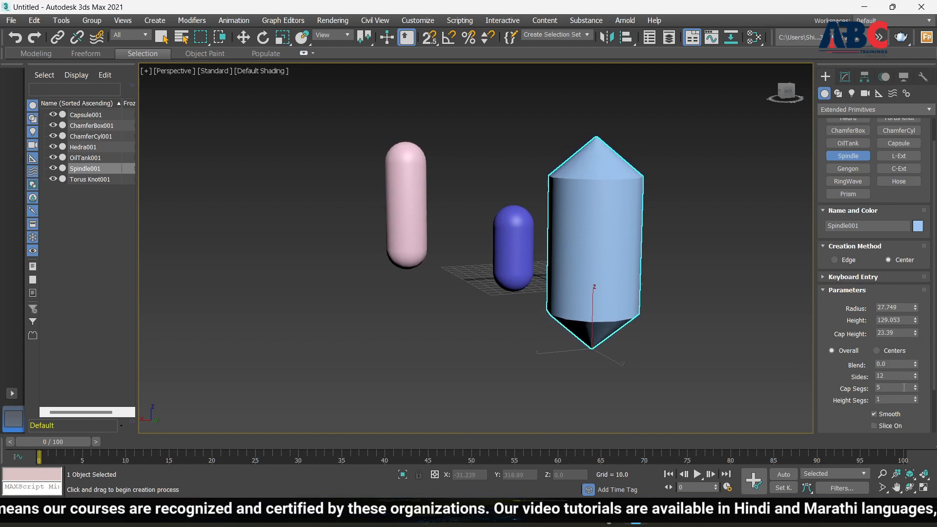
{"action": "scroll", "coordinate": [901, 376], "scroll_direction": "down", "scroll_amount": 3}
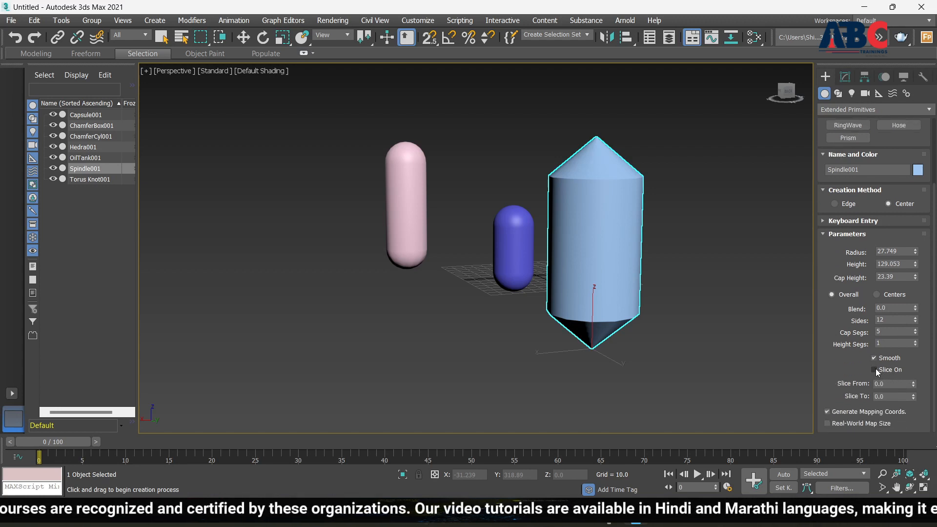
{"action": "left_click", "coordinate": [874, 370]}
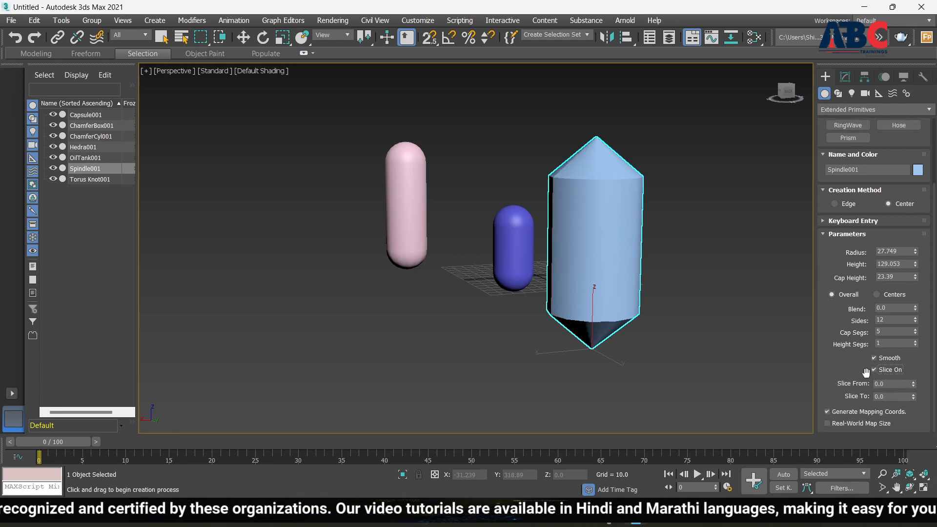
{"action": "mouse_move", "coordinate": [914, 386]}
{"action": "left_mouse_down"}
{"action": "mouse_move", "coordinate": [916, 263]}
{"action": "mouse_move", "coordinate": [913, 325]}
{"action": "mouse_move", "coordinate": [924, 258]}
{"action": "mouse_move", "coordinate": [902, 388]}
{"action": "left_mouse_up"}
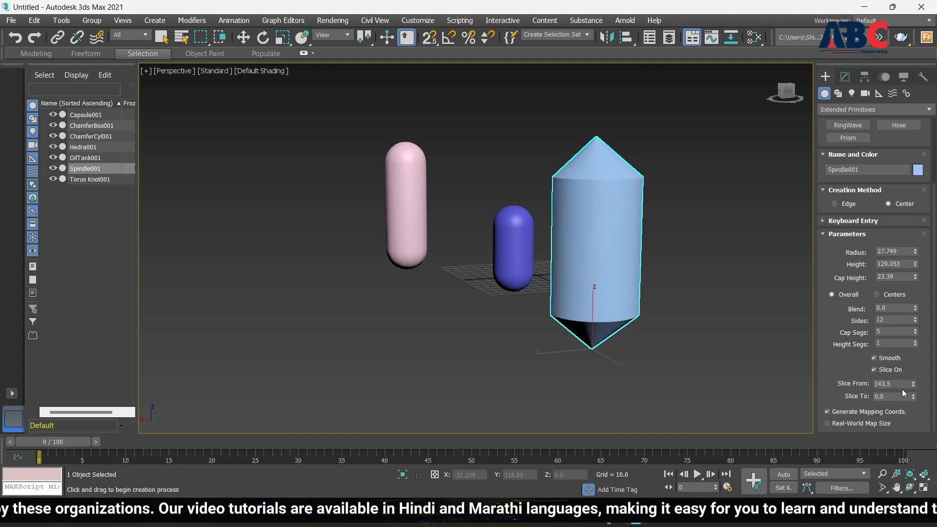
{"action": "left_click", "coordinate": [875, 370]}
Step: Create an L-Ext beside the grid, about -135.0 in side length, -101.8 in front length and 69.1 high, with both widths about 14.5
{"action": "scroll", "coordinate": [649, 369], "scroll_direction": "down", "scroll_amount": 3}
{"action": "middle_click_drag", "start_coordinate": [703, 365], "coordinate": [654, 381], "text": "alt"}
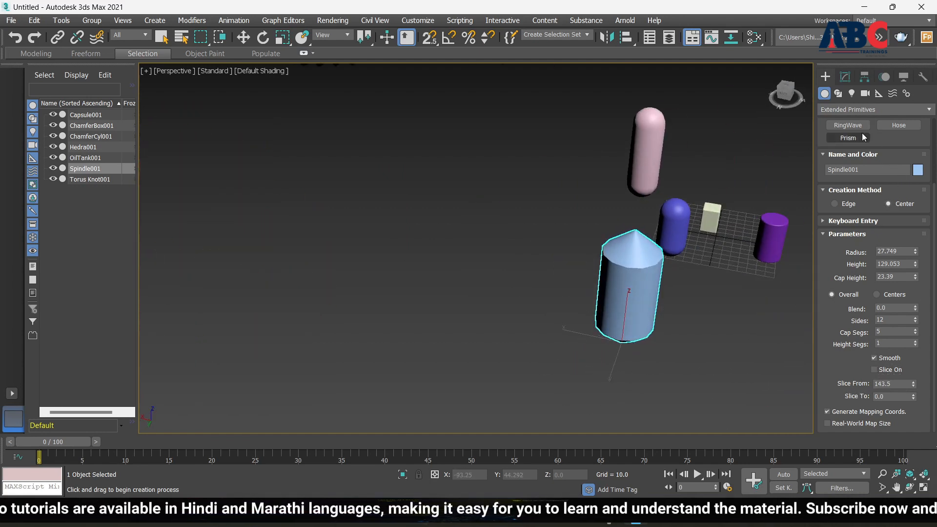
{"action": "scroll", "coordinate": [897, 197], "scroll_direction": "up", "scroll_amount": 3}
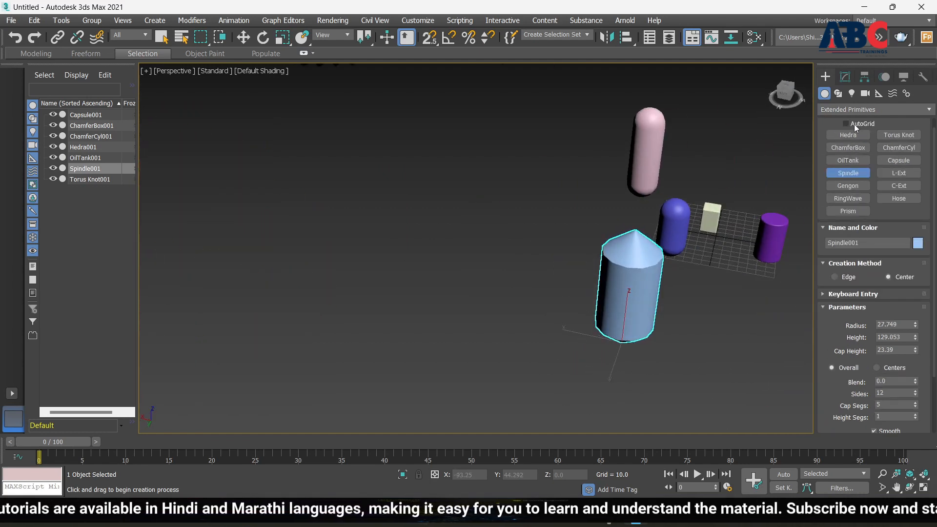
{"action": "left_click", "coordinate": [899, 170]}
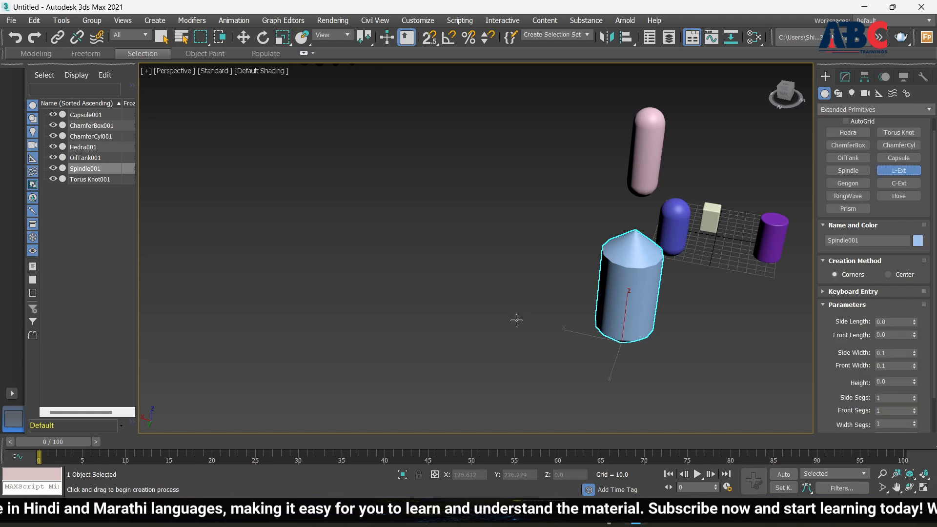
{"action": "scroll", "coordinate": [519, 332], "scroll_direction": "down", "scroll_amount": 5}
{"action": "middle_click_drag", "start_coordinate": [605, 365], "coordinate": [593, 389], "text": "alt"}
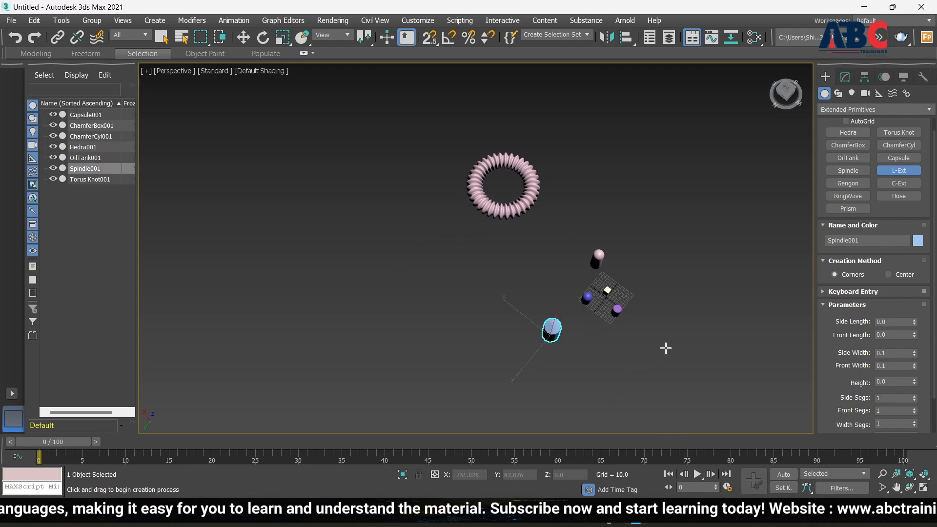
{"action": "left_click_drag", "start_coordinate": [634, 368], "coordinate": [683, 355]}
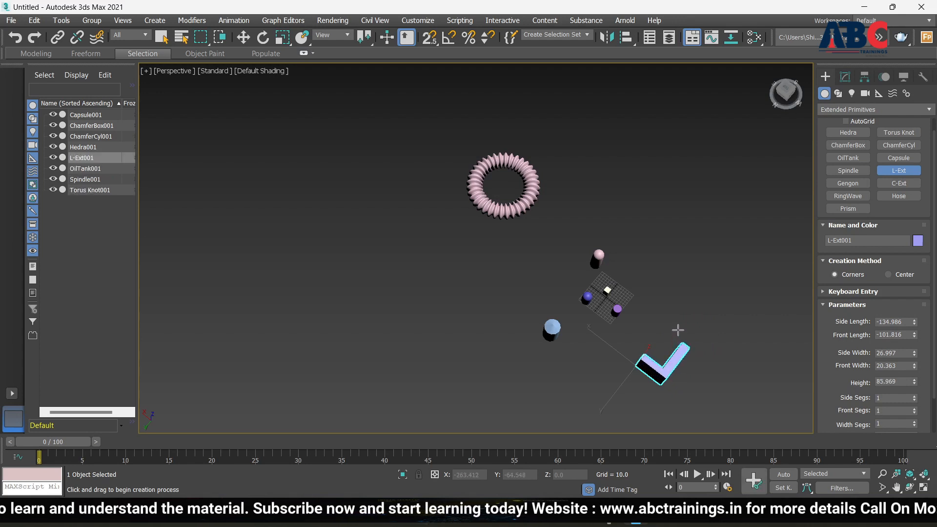
{"action": "left_click", "coordinate": [676, 332]}
{"action": "middle_click_drag", "start_coordinate": [674, 333], "coordinate": [682, 280], "text": "alt"}
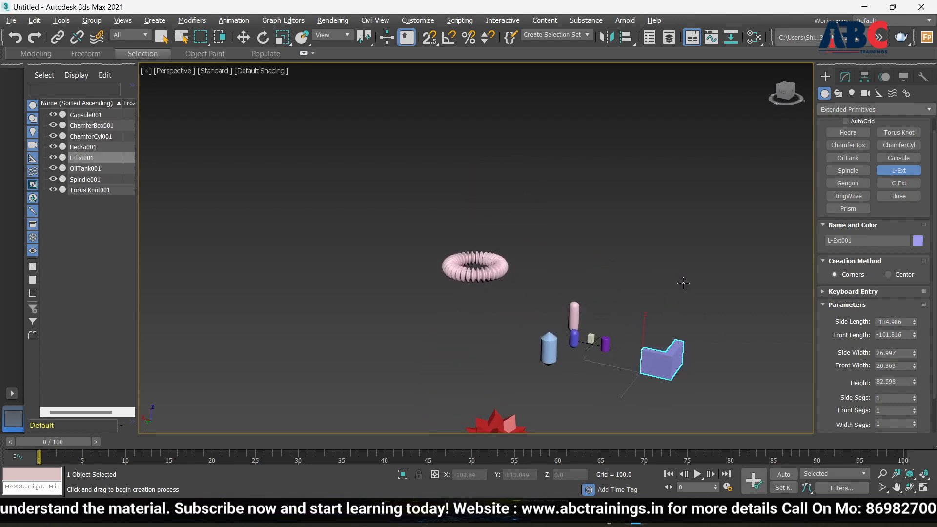
{"action": "left_click", "coordinate": [664, 334]}
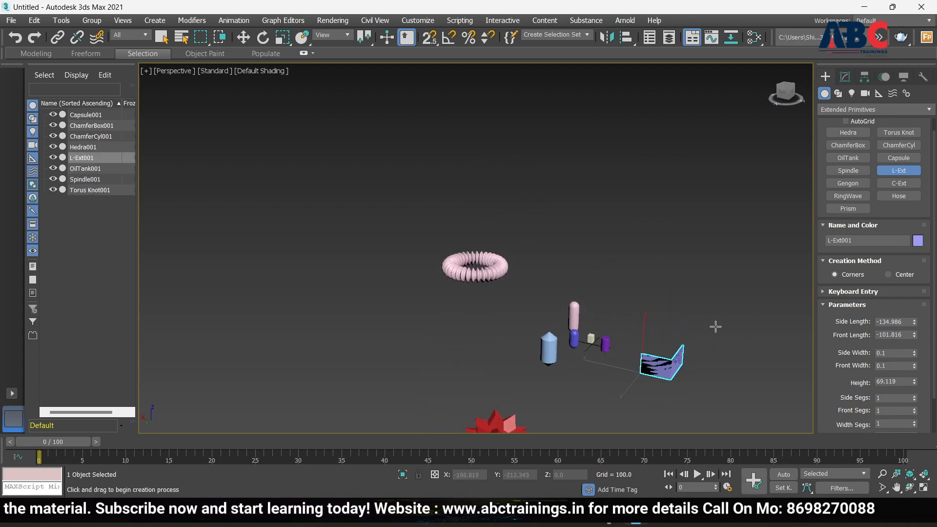
{"action": "scroll", "coordinate": [720, 350], "scroll_direction": "up", "scroll_amount": 5}
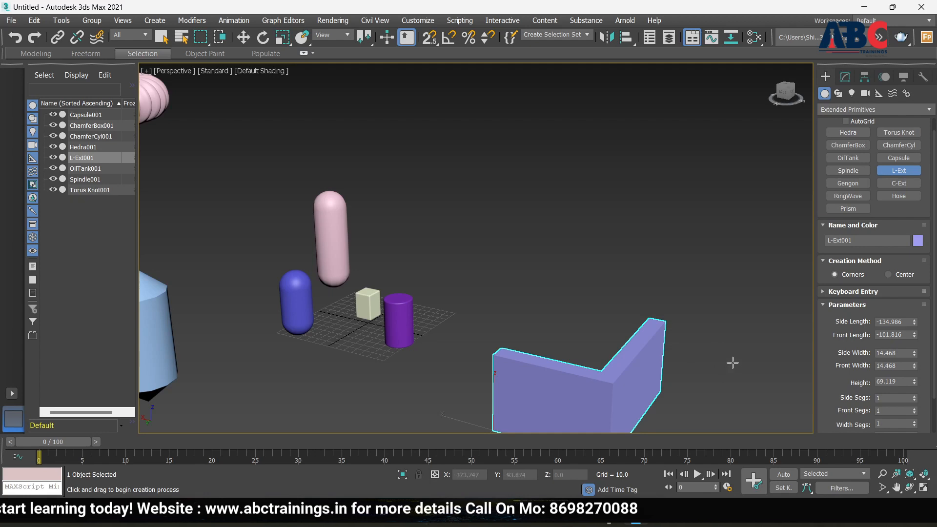
Step: Set the L-Ext's side length to -188.981, front length to -79.416, side width to 11.575, front width to 13.6 and height to 93.311
{"action": "middle_click_drag", "start_coordinate": [733, 363], "coordinate": [535, 377], "text": "alt"}
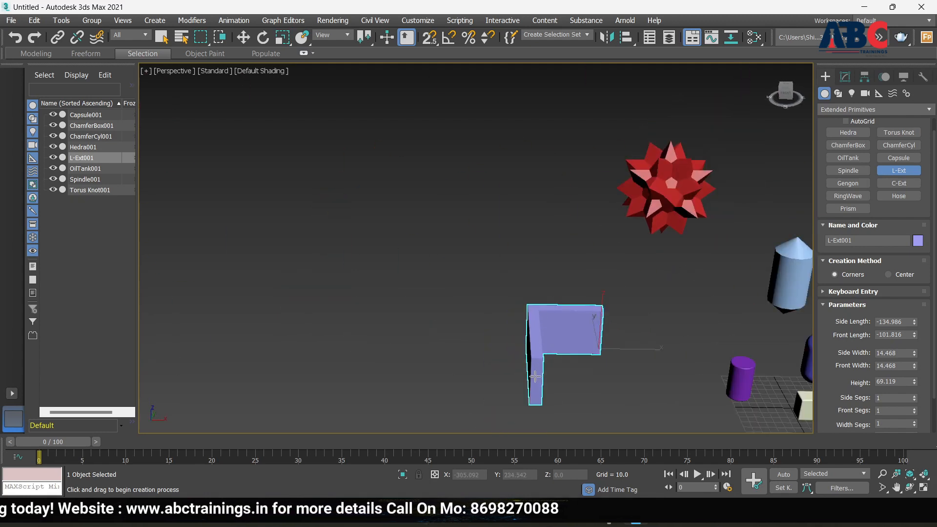
{"action": "middle_click_drag", "start_coordinate": [602, 352], "coordinate": [561, 371], "text": "alt"}
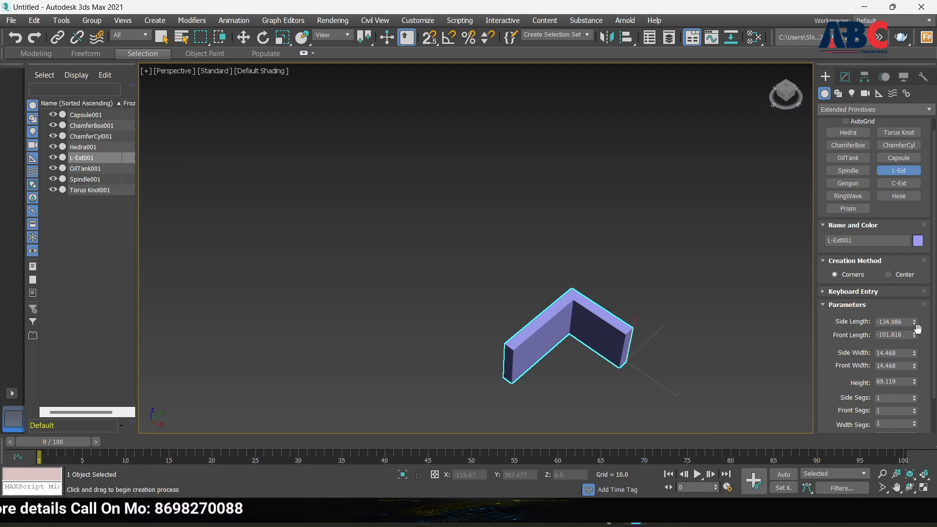
{"action": "mouse_move", "coordinate": [914, 322]}
{"action": "left_mouse_down"}
{"action": "mouse_move", "coordinate": [915, 332]}
{"action": "mouse_move", "coordinate": [917, 312]}
{"action": "mouse_move", "coordinate": [916, 347]}
{"action": "mouse_move", "coordinate": [913, 323]}
{"action": "left_mouse_up"}
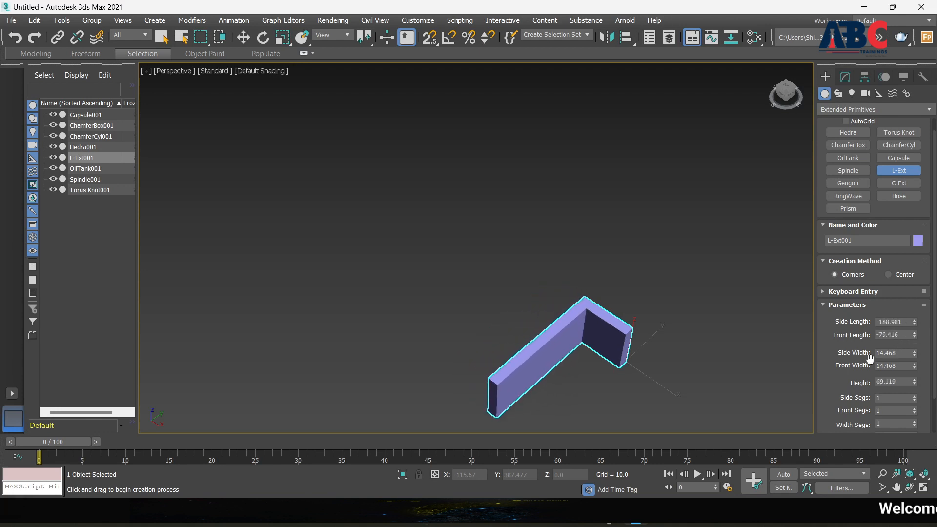
{"action": "mouse_move", "coordinate": [916, 356]}
{"action": "left_mouse_down"}
{"action": "mouse_move", "coordinate": [900, 386]}
{"action": "mouse_move", "coordinate": [893, 342]}
{"action": "mouse_move", "coordinate": [902, 267]}
{"action": "mouse_move", "coordinate": [912, 367]}
{"action": "left_mouse_up"}
{"action": "scroll", "coordinate": [535, 333], "scroll_direction": "up", "scroll_amount": 5}
{"action": "scroll", "coordinate": [481, 302], "scroll_direction": "down", "scroll_amount": 3}
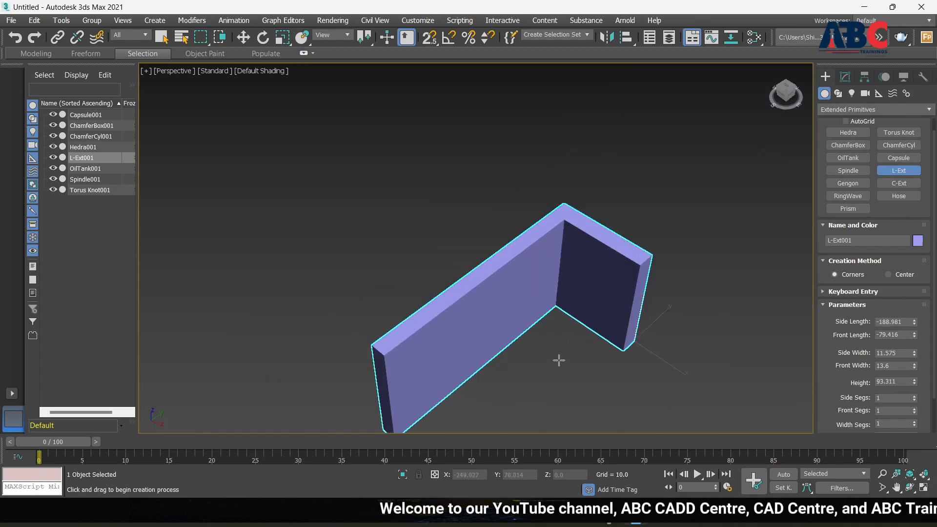
Step: Set the L-Ext's side segments to 19 and its front segments to 24
{"action": "middle_click_drag", "start_coordinate": [559, 361], "coordinate": [576, 328], "text": "alt"}
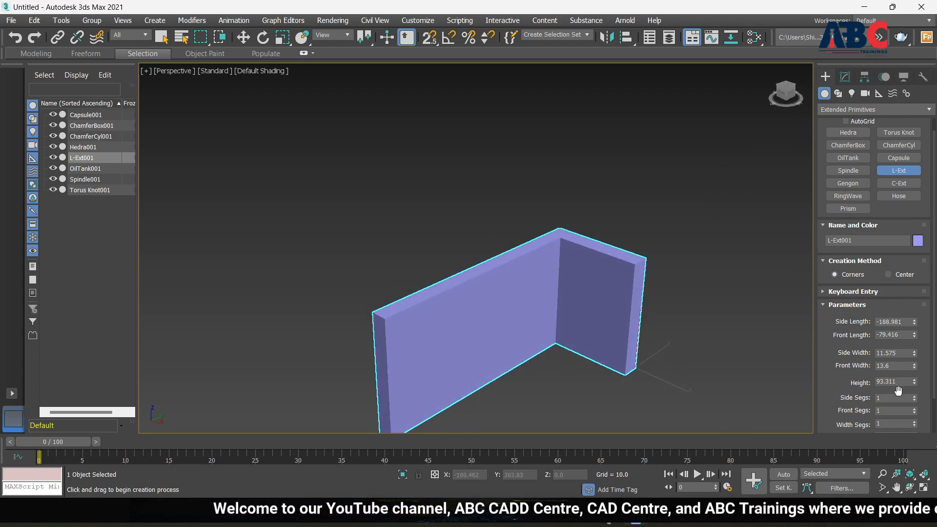
{"action": "scroll", "coordinate": [853, 393], "scroll_direction": "down", "scroll_amount": 2}
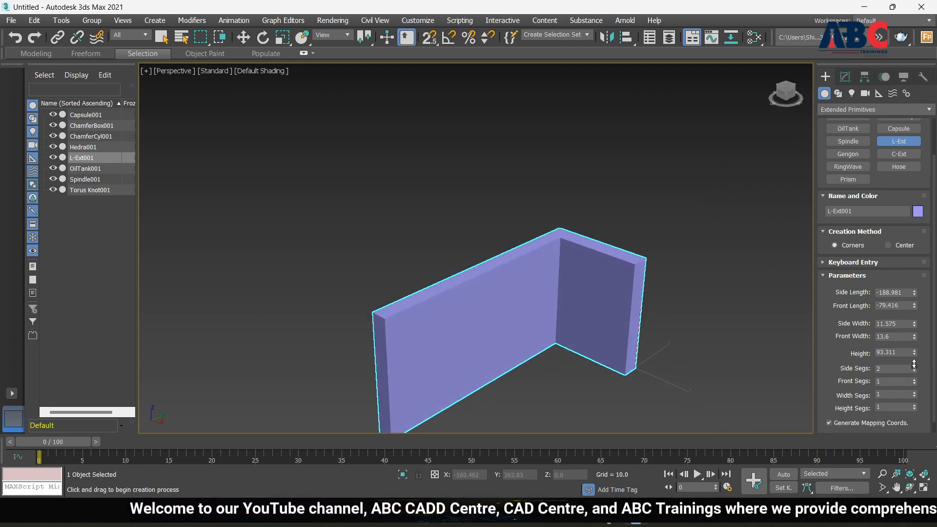
{"action": "mouse_move", "coordinate": [915, 364]}
{"action": "left_mouse_down"}
{"action": "mouse_move", "coordinate": [916, 378]}
{"action": "mouse_move", "coordinate": [916, 368]}
{"action": "left_mouse_up"}
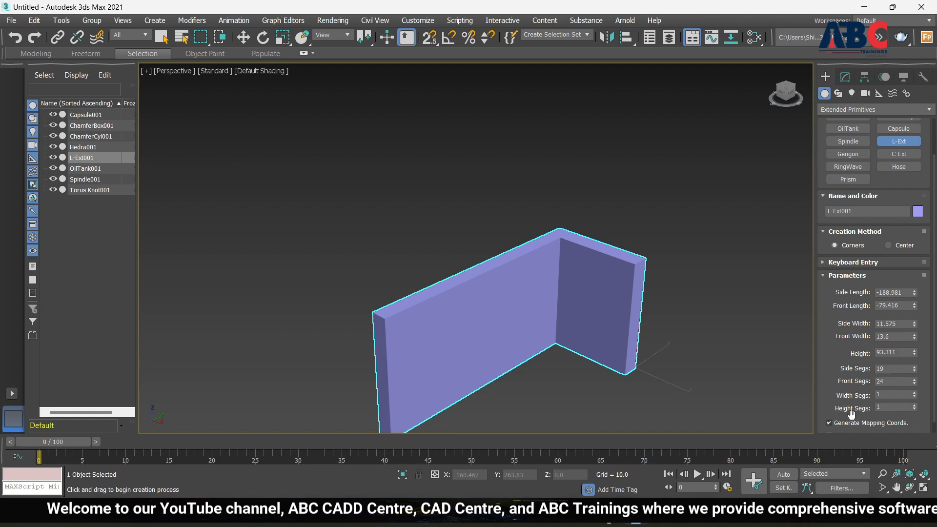
Step: Create a C-Ext in empty space, about 133.8 in back and front length, -180.4 in side length, 5.1 in widths and -11.1 high
{"action": "scroll", "coordinate": [844, 371], "scroll_direction": "up", "scroll_amount": 3}
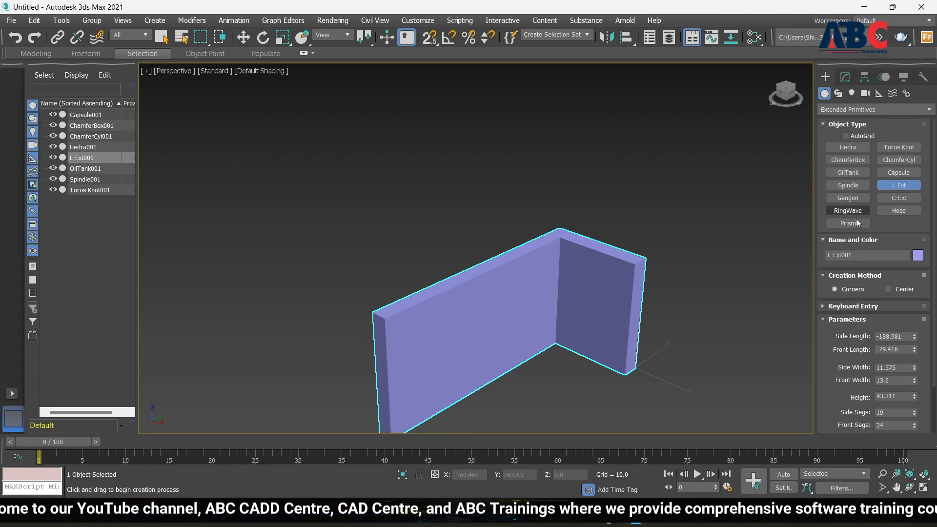
{"action": "scroll", "coordinate": [522, 323], "scroll_direction": "down", "scroll_amount": 3}
{"action": "left_click", "coordinate": [902, 198]}
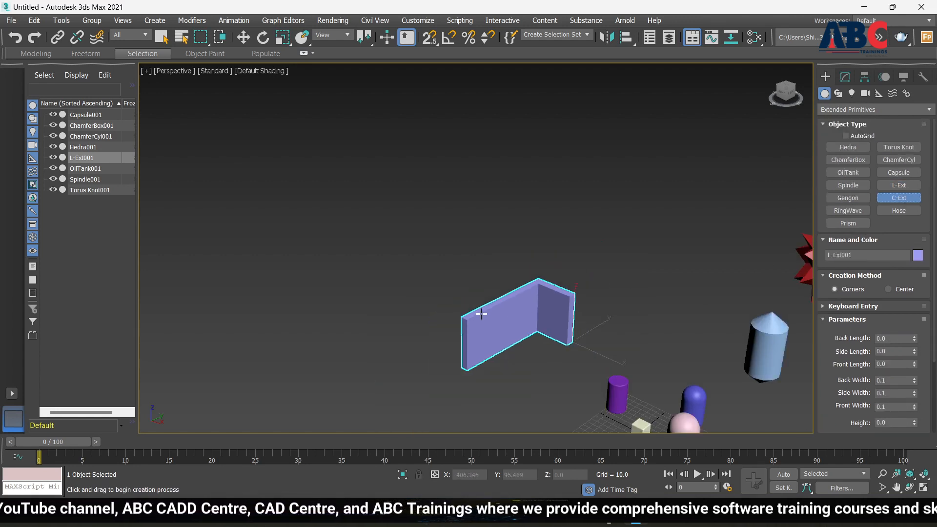
{"action": "scroll", "coordinate": [504, 370], "scroll_direction": "down", "scroll_amount": 3}
{"action": "middle_click_drag", "start_coordinate": [494, 384], "coordinate": [505, 418], "text": "alt"}
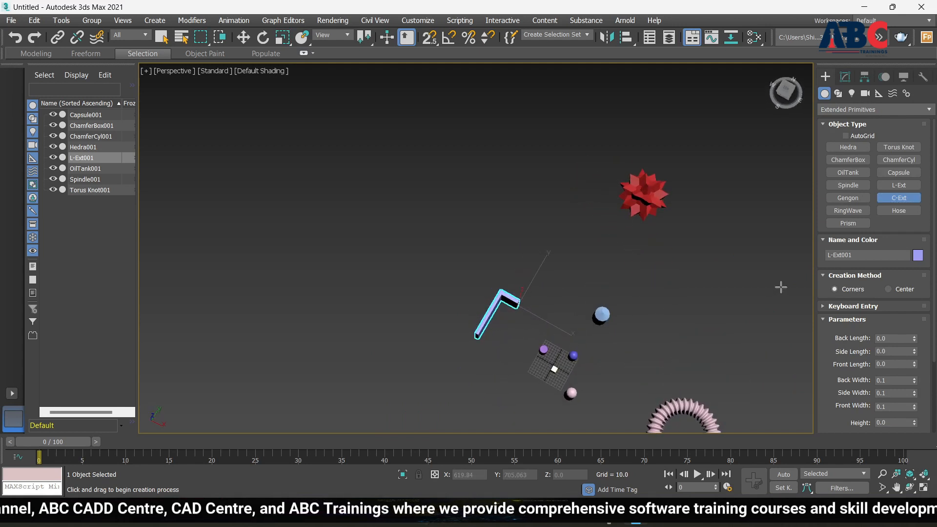
{"action": "left_click_drag", "start_coordinate": [701, 288], "coordinate": [711, 341]}
{"action": "left_click", "coordinate": [708, 342]}
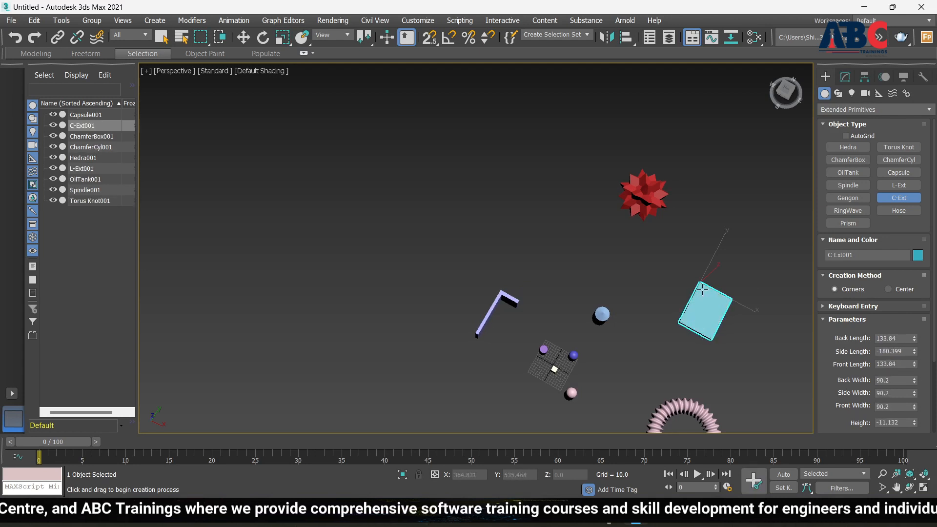
{"action": "left_click", "coordinate": [699, 337]}
{"action": "middle_click_drag", "start_coordinate": [734, 353], "coordinate": [717, 300], "text": "alt"}
{"action": "scroll", "coordinate": [726, 306], "scroll_direction": "up", "scroll_amount": 5}
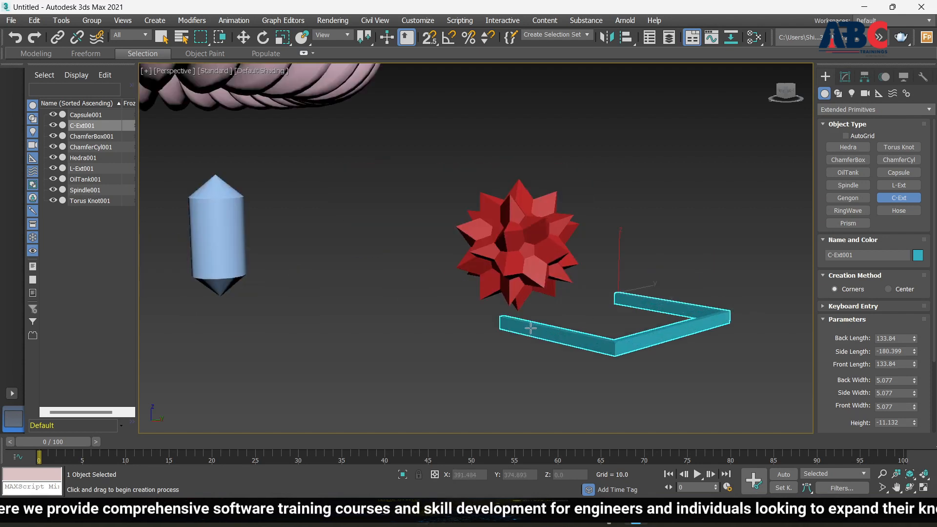
Step: Set the C-Ext's back and front lengths to 196.745 and its side length to -144.319
{"action": "scroll", "coordinate": [531, 328], "scroll_direction": "down", "scroll_amount": 5}
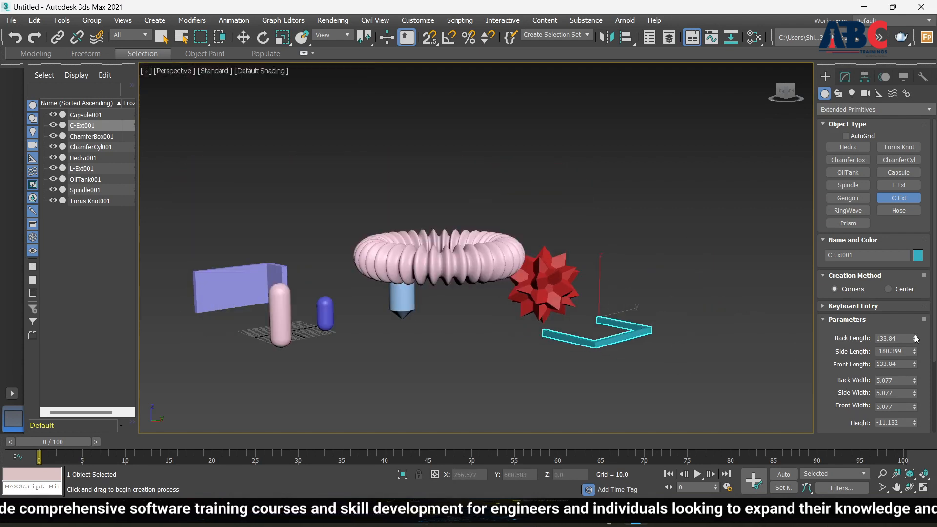
{"action": "left_click_drag", "start_coordinate": [917, 338], "coordinate": [915, 341]}
{"action": "middle_click_drag", "start_coordinate": [629, 362], "coordinate": [608, 394], "text": "alt"}
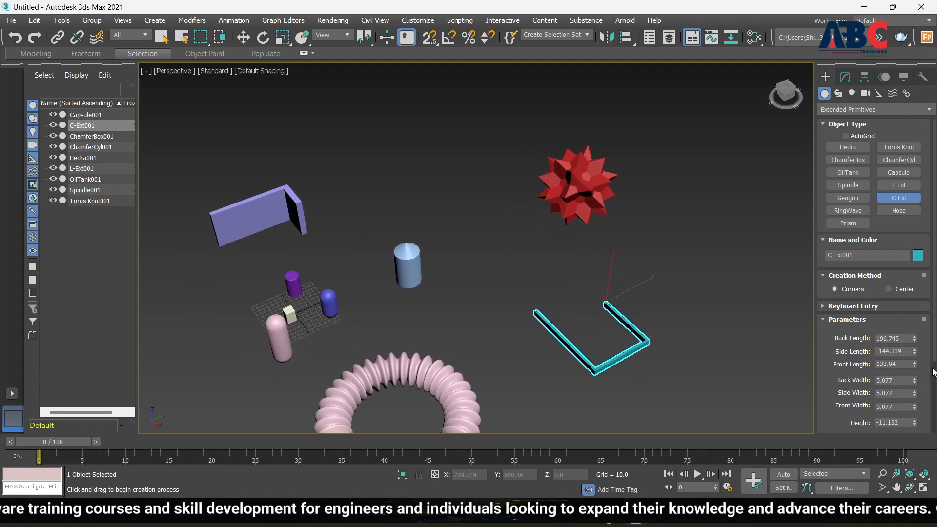
{"action": "left_click_drag", "start_coordinate": [914, 366], "coordinate": [915, 341]}
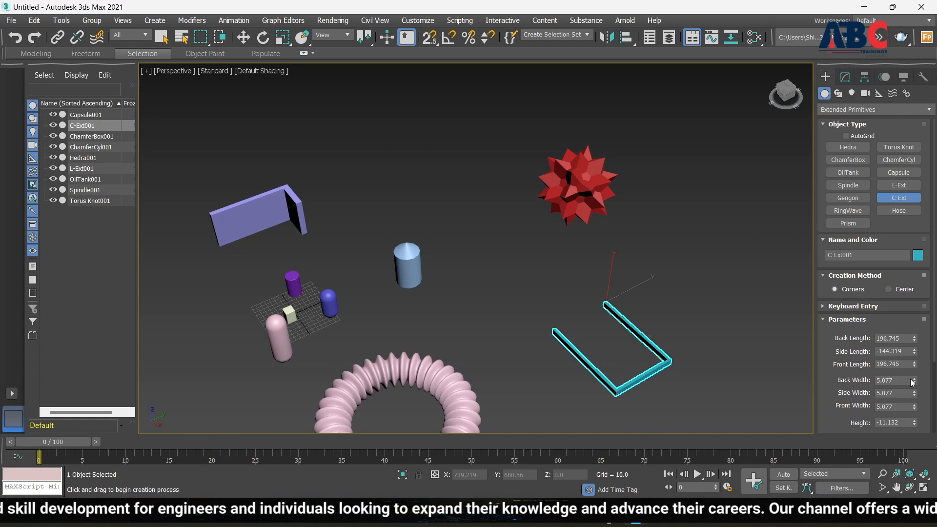
Step: Thicken the C-Ext's back, side and front walls and set its height to 102.637
{"action": "left_click_drag", "start_coordinate": [912, 382], "coordinate": [918, 364]}
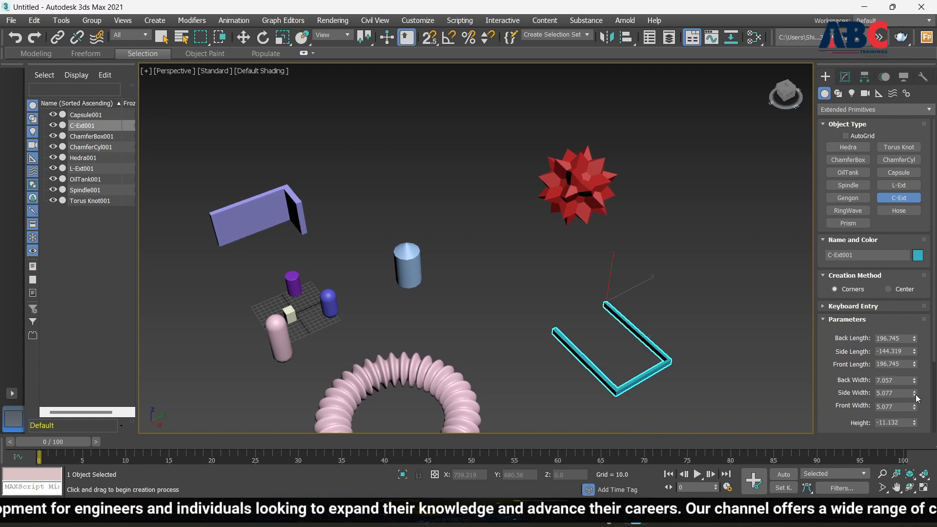
{"action": "left_click_drag", "start_coordinate": [917, 395], "coordinate": [913, 377]}
{"action": "left_click_drag", "start_coordinate": [916, 409], "coordinate": [921, 299]}
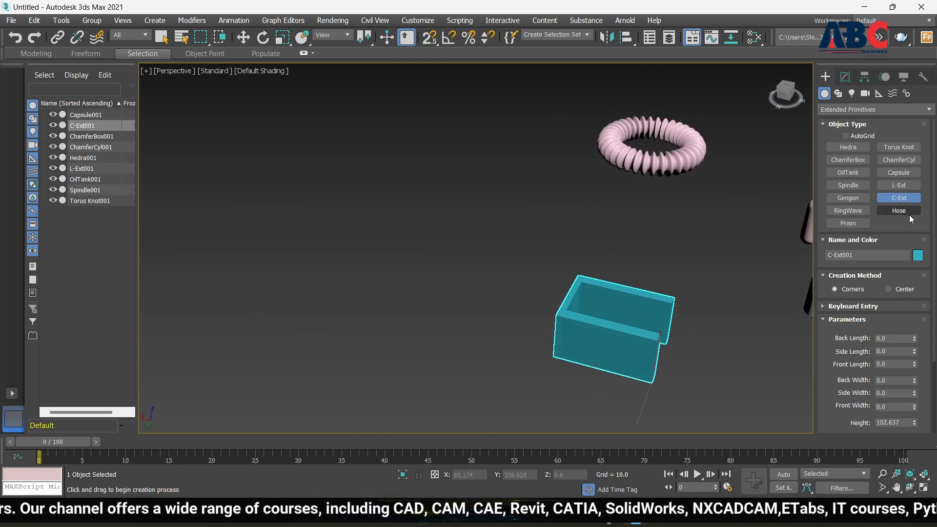
Step: Create a RingWave in the empty area beside the C-Ext, about 90.8 in radius with a ring width of about 16.9
{"action": "left_click", "coordinate": [857, 212]}
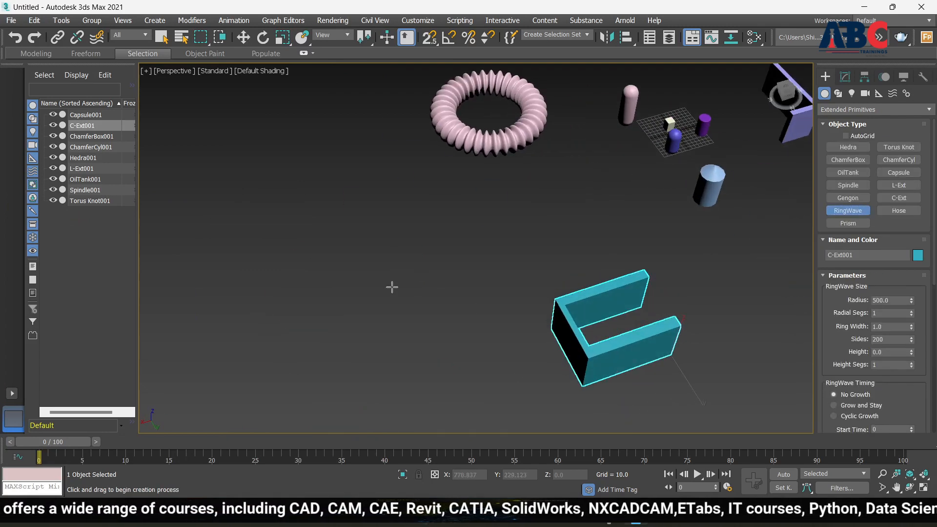
{"action": "left_click_drag", "start_coordinate": [363, 270], "coordinate": [404, 270]}
{"action": "left_click", "coordinate": [384, 258]}
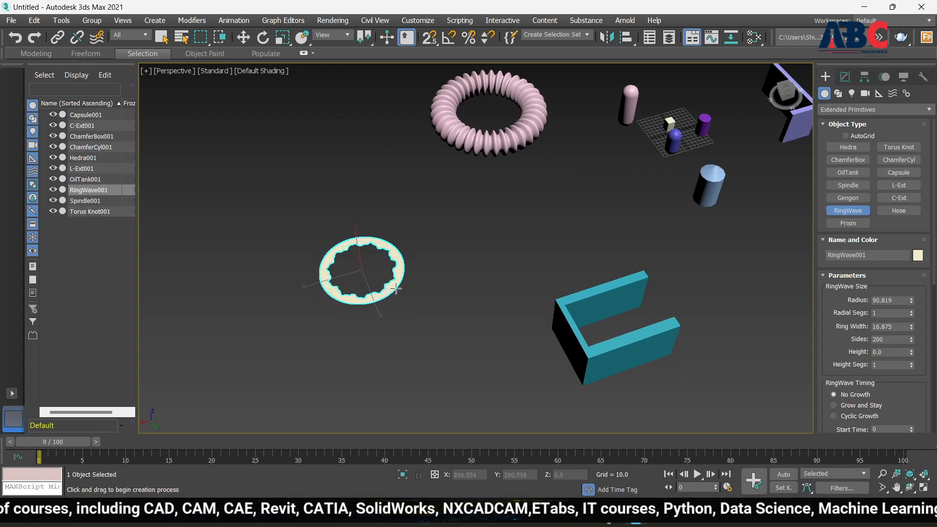
{"action": "scroll", "coordinate": [386, 283], "scroll_direction": "up", "scroll_amount": 6}
{"action": "scroll", "coordinate": [376, 278], "scroll_direction": "down", "scroll_amount": 4}
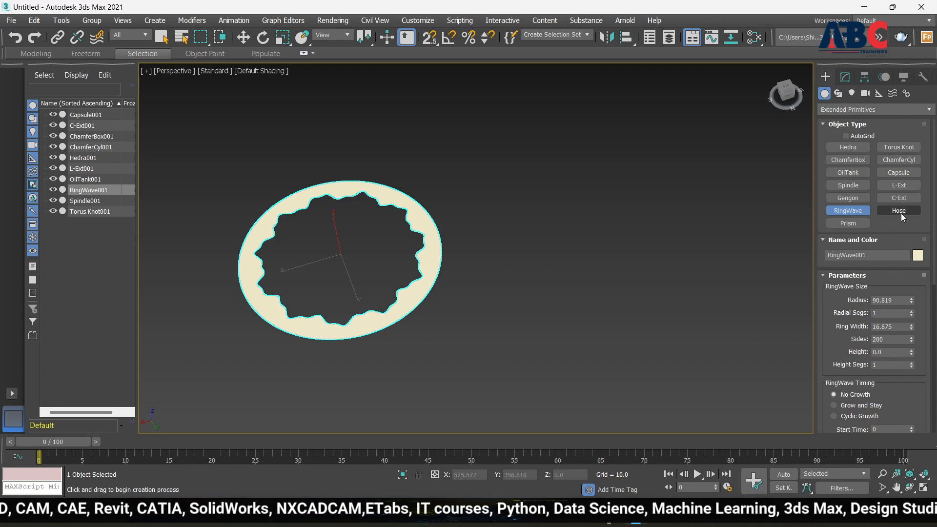
Step: Create a free Hose beside the RingWave, about 506.9 in diameter and 1100.2 high
{"action": "left_click", "coordinate": [879, 213]}
{"action": "scroll", "coordinate": [563, 274], "scroll_direction": "down", "scroll_amount": 12}
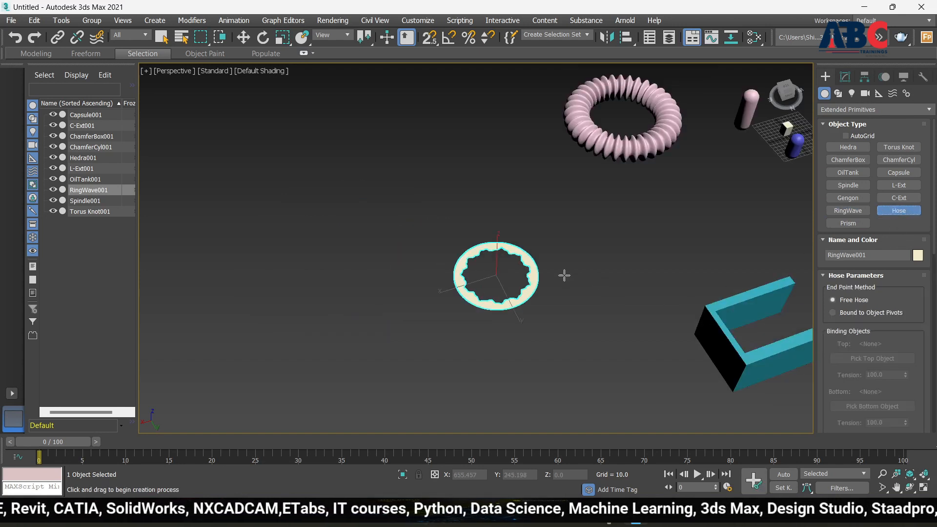
{"action": "middle_click_drag", "start_coordinate": [565, 292], "coordinate": [537, 292], "text": "alt"}
{"action": "left_click_drag", "start_coordinate": [564, 254], "coordinate": [602, 260]}
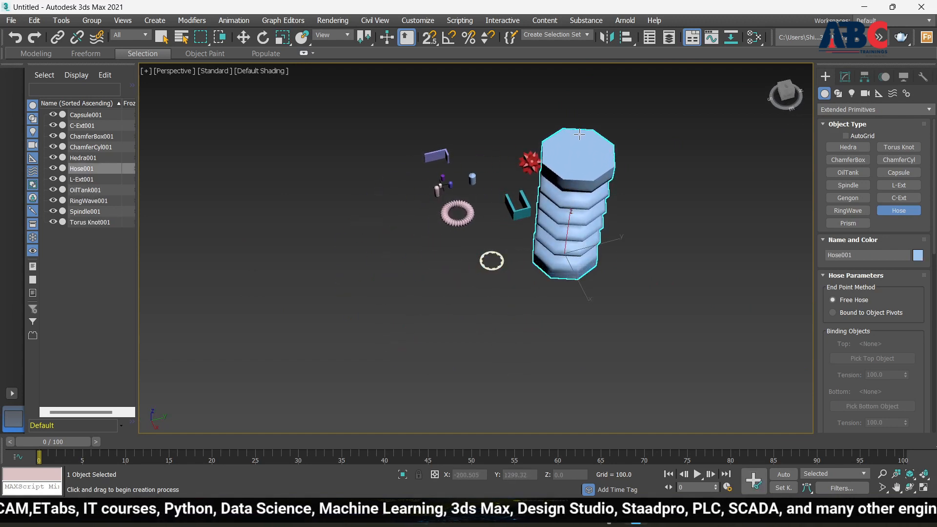
{"action": "left_click", "coordinate": [583, 128]}
{"action": "middle_click_drag", "start_coordinate": [615, 283], "coordinate": [645, 239], "text": "alt"}
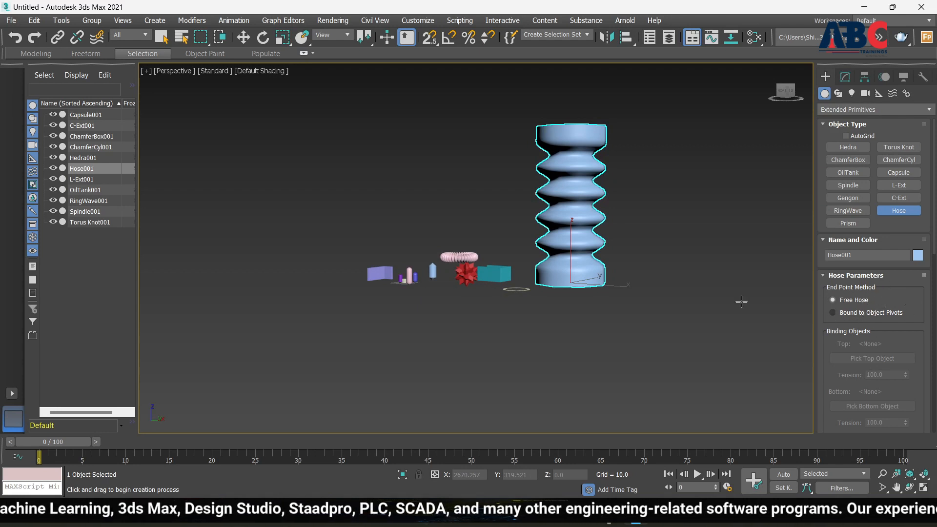
{"action": "scroll", "coordinate": [583, 122], "scroll_direction": "up", "scroll_amount": 5}
{"action": "scroll", "coordinate": [540, 225], "scroll_direction": "down", "scroll_amount": 5}
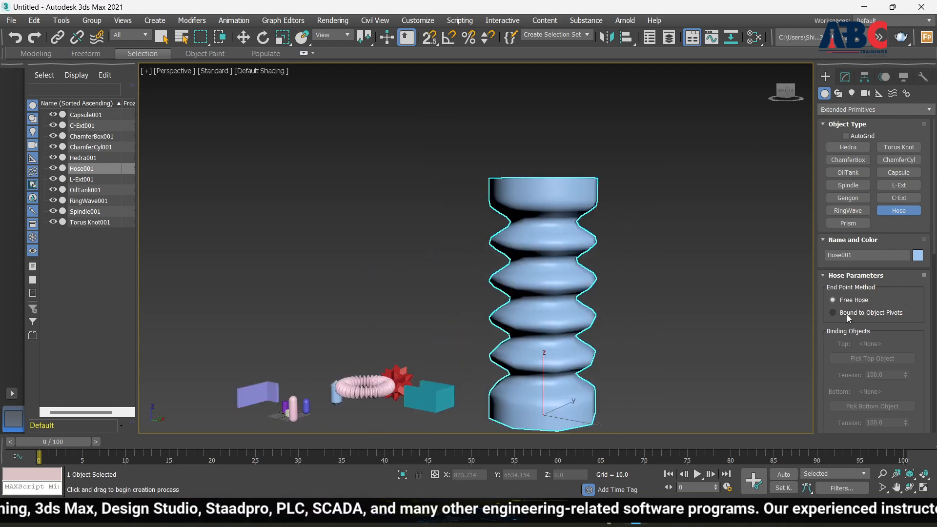
Step: Set the round hose's diameter to 465.411 and try 100 sides before restoring 8 sides
{"action": "scroll", "coordinate": [848, 318], "scroll_direction": "down", "scroll_amount": 2}
{"action": "scroll", "coordinate": [837, 374], "scroll_direction": "down", "scroll_amount": 3}
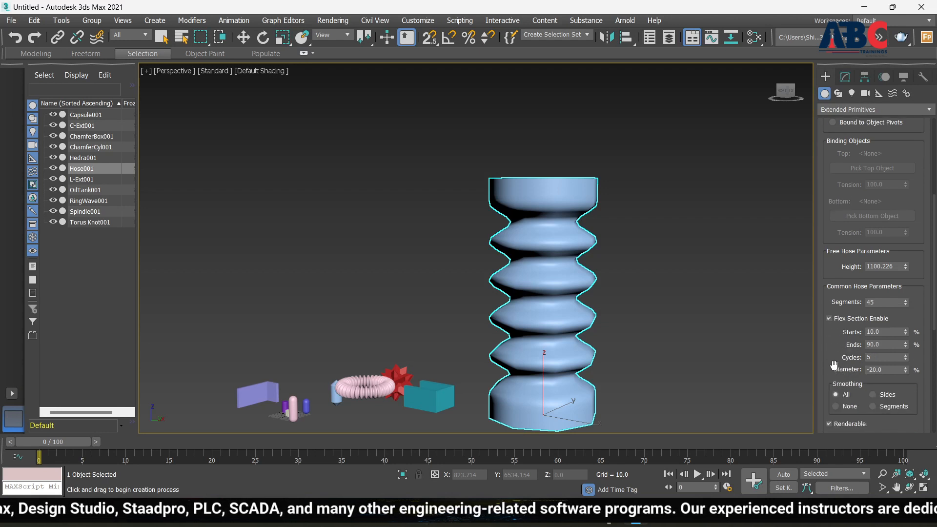
{"action": "scroll", "coordinate": [825, 233], "scroll_direction": "up", "scroll_amount": 3}
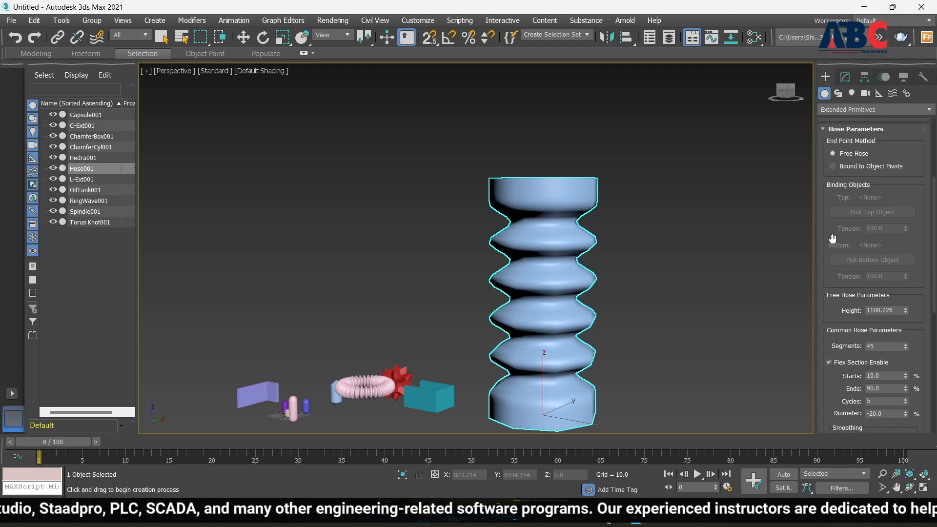
{"action": "scroll", "coordinate": [854, 328], "scroll_direction": "down", "scroll_amount": 5}
{"action": "scroll", "coordinate": [842, 363], "scroll_direction": "down", "scroll_amount": 8}
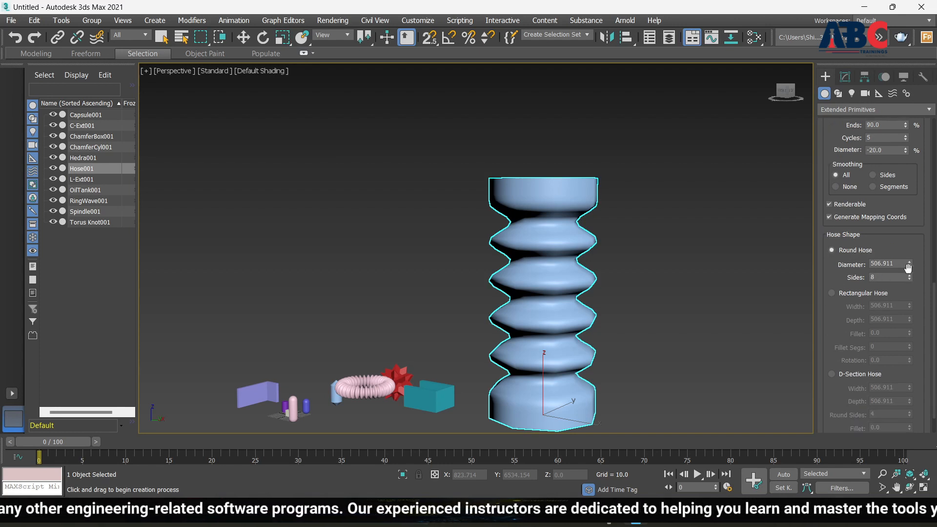
{"action": "left_click_drag", "start_coordinate": [910, 266], "coordinate": [896, 303]}
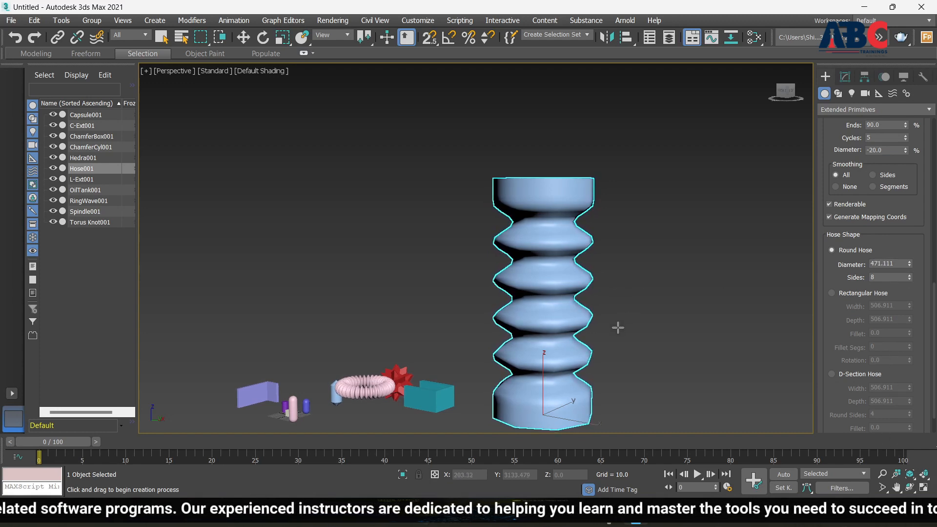
{"action": "middle_click_drag", "start_coordinate": [618, 328], "coordinate": [600, 355], "text": "alt"}
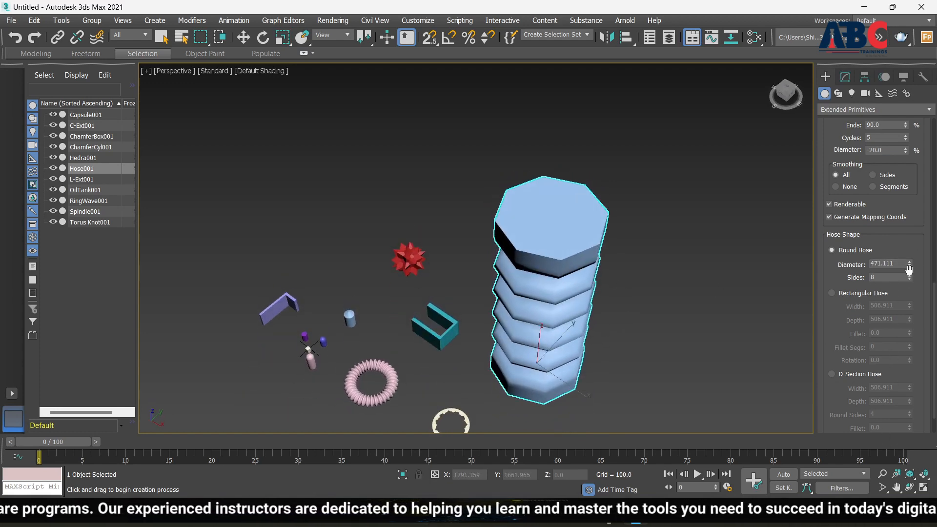
{"action": "left_click_drag", "start_coordinate": [910, 265], "coordinate": [899, 226]}
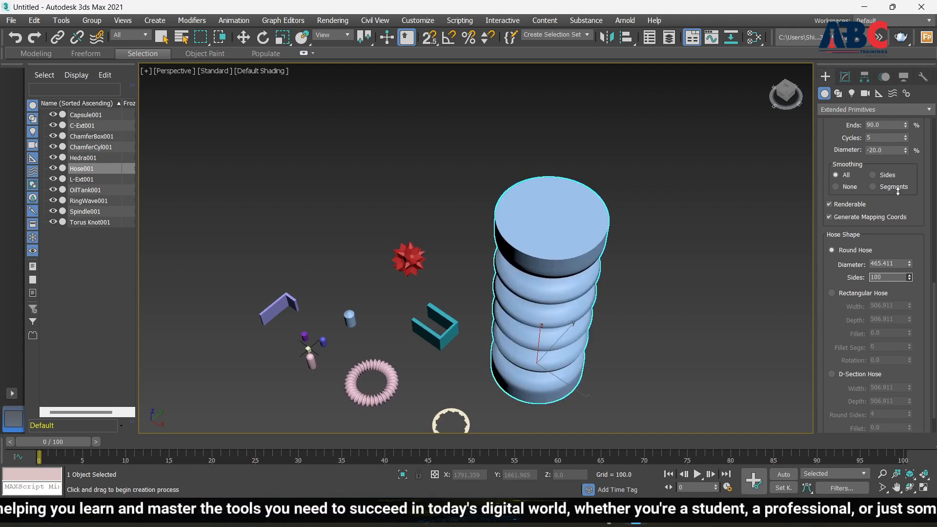
{"action": "mouse_move", "coordinate": [909, 277]}
{"action": "left_mouse_down"}
{"action": "mouse_move", "coordinate": [918, 288]}
{"action": "mouse_move", "coordinate": [908, 259]}
{"action": "mouse_move", "coordinate": [911, 278]}
{"action": "left_mouse_up"}
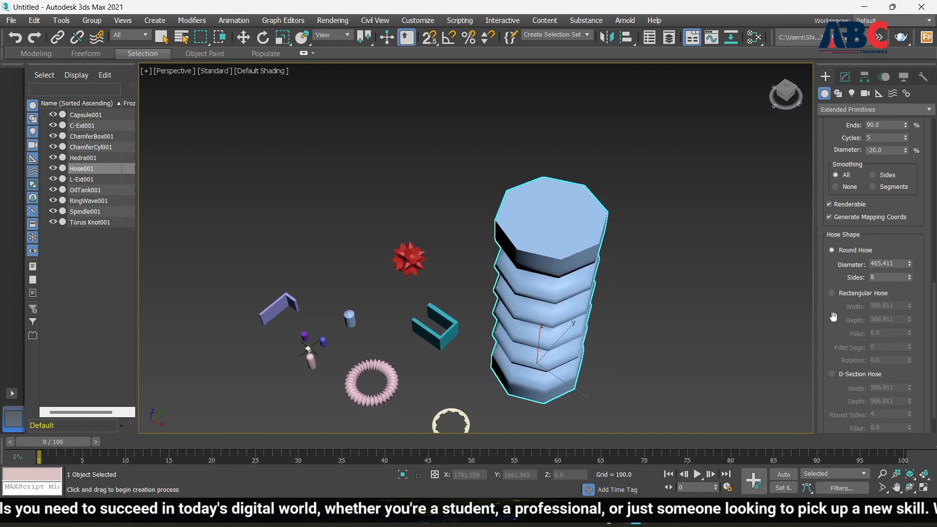
Step: Switch the hose to a rectangular shape with width 513.511, depth 513.311 and fillet 10.5
{"action": "left_click", "coordinate": [832, 293]}
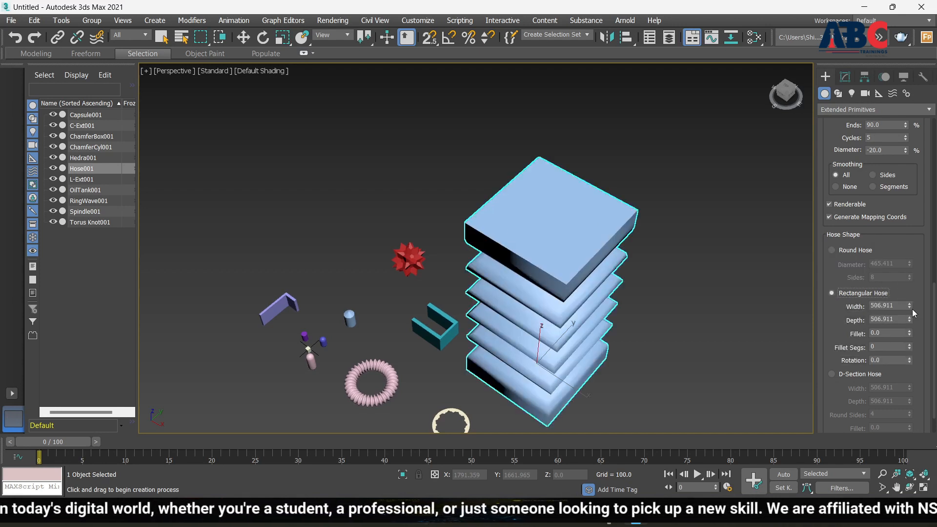
{"action": "left_click_drag", "start_coordinate": [910, 307], "coordinate": [911, 315]}
{"action": "left_click_drag", "start_coordinate": [904, 283], "coordinate": [904, 278]}
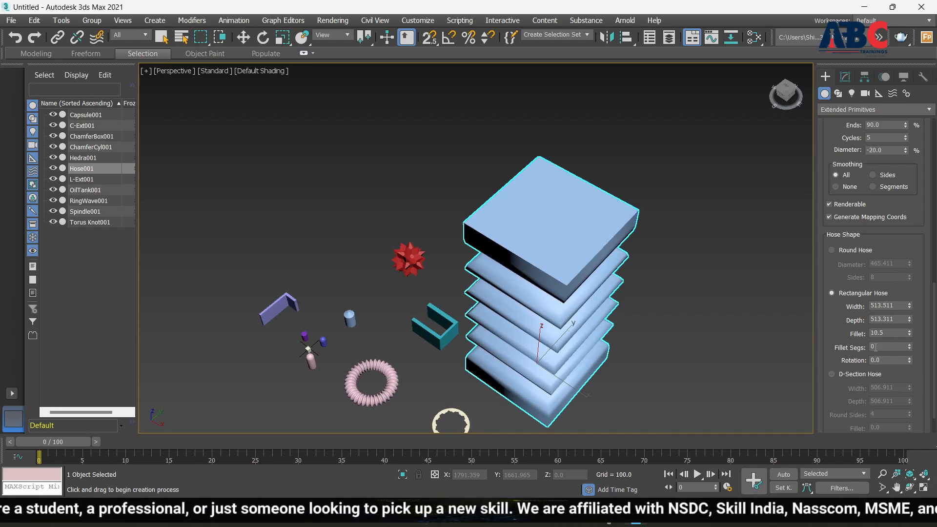
{"action": "left_click_drag", "start_coordinate": [837, 401], "coordinate": [842, 363]}
{"action": "middle_click_drag", "start_coordinate": [661, 393], "coordinate": [659, 346], "text": "alt"}
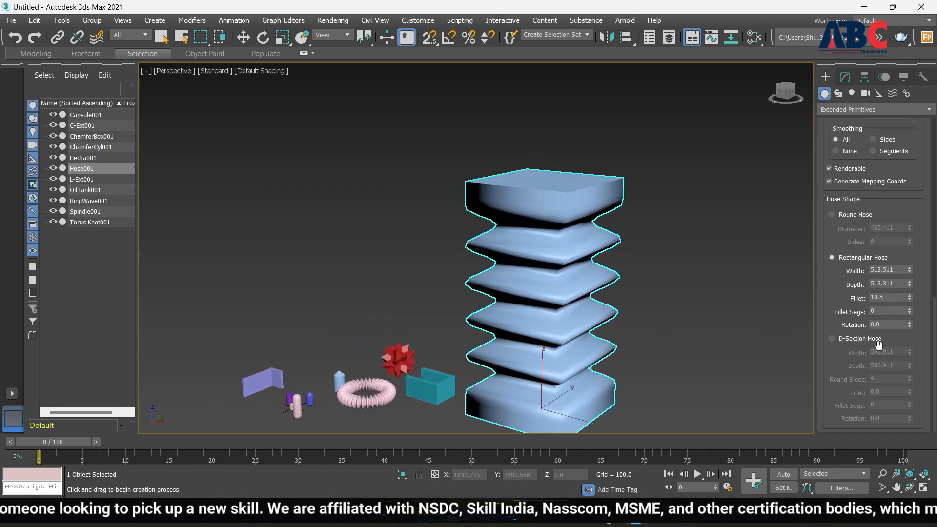
Step: Switch the hose to a D-section shape with width 508.011 and 50 round sides
{"action": "left_click", "coordinate": [832, 339]}
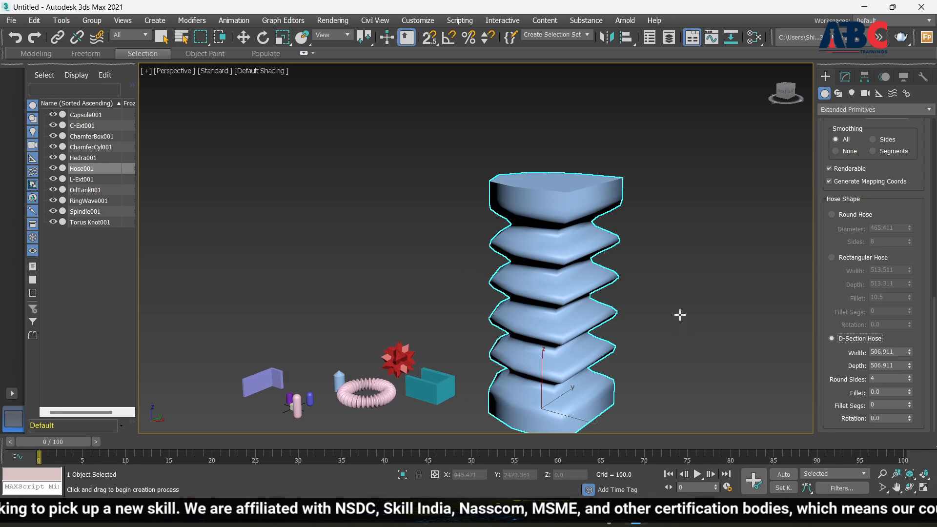
{"action": "middle_click_drag", "start_coordinate": [680, 314], "coordinate": [605, 359], "text": "alt"}
{"action": "mouse_move", "coordinate": [910, 352]}
{"action": "left_mouse_down"}
{"action": "mouse_move", "coordinate": [912, 335]}
{"action": "mouse_move", "coordinate": [920, 347]}
{"action": "left_mouse_up"}
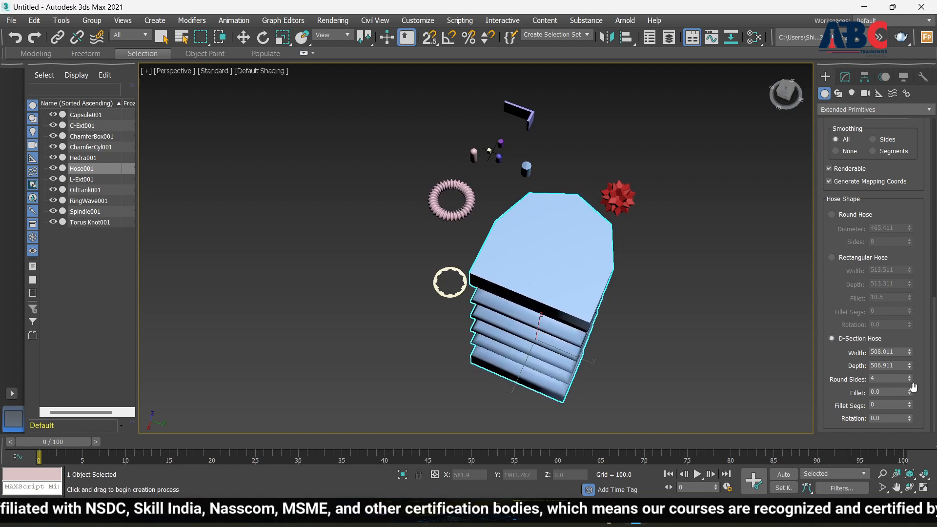
{"action": "left_click_drag", "start_coordinate": [909, 380], "coordinate": [908, 353]}
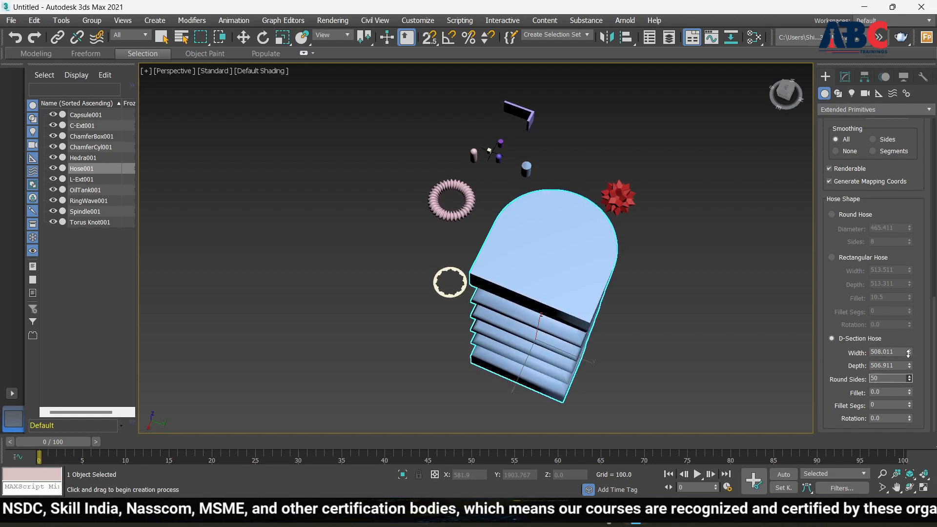
Step: Create a base/apex Prism near the Hedra, with sides of about 125.8, 51.6 and 114.3 and a height of about 157.6
{"action": "scroll", "coordinate": [682, 381], "scroll_direction": "down", "scroll_amount": 4}
{"action": "mouse_move", "coordinate": [682, 381]}
{"action": "middle_mouse_down", "text": "alt"}
{"action": "mouse_move", "coordinate": [659, 352]}
{"action": "mouse_move", "coordinate": [537, 309]}
{"action": "mouse_move", "coordinate": [567, 368]}
{"action": "mouse_move", "coordinate": [690, 325]}
{"action": "mouse_move", "coordinate": [690, 379]}
{"action": "mouse_move", "coordinate": [688, 368]}
{"action": "middle_mouse_up", "text": "alt"}
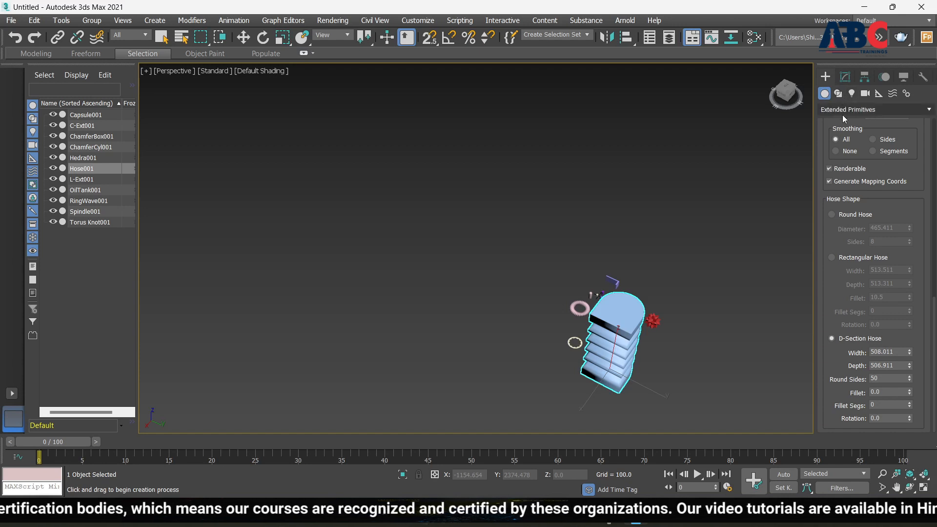
{"action": "scroll", "coordinate": [852, 244], "scroll_direction": "up", "scroll_amount": 8}
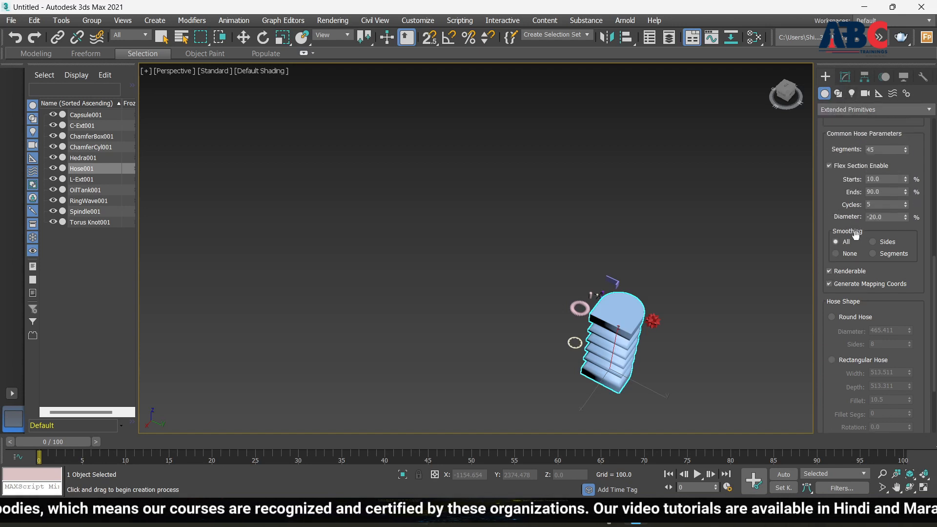
{"action": "scroll", "coordinate": [852, 243], "scroll_direction": "up", "scroll_amount": 10}
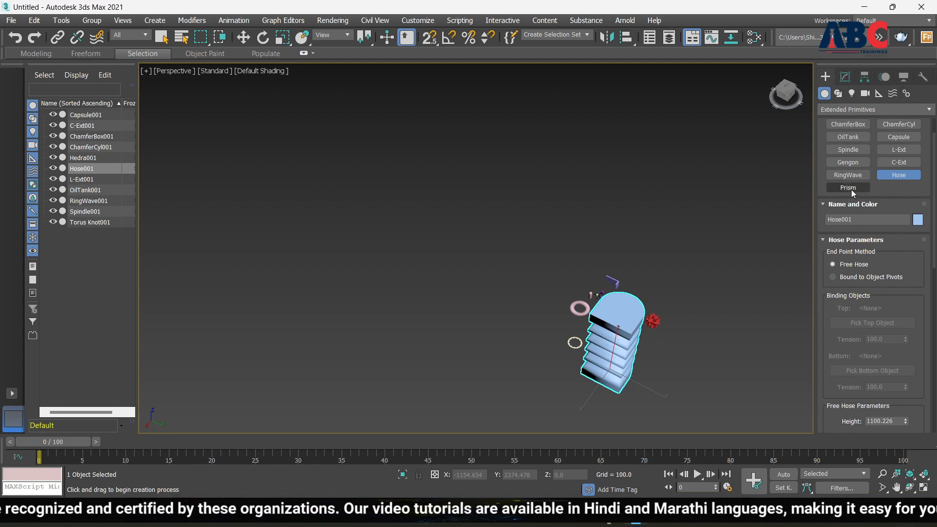
{"action": "left_click", "coordinate": [851, 190]}
{"action": "scroll", "coordinate": [555, 343], "scroll_direction": "down", "scroll_amount": 5}
{"action": "middle_click_drag", "start_coordinate": [624, 358], "coordinate": [555, 369], "text": "alt"}
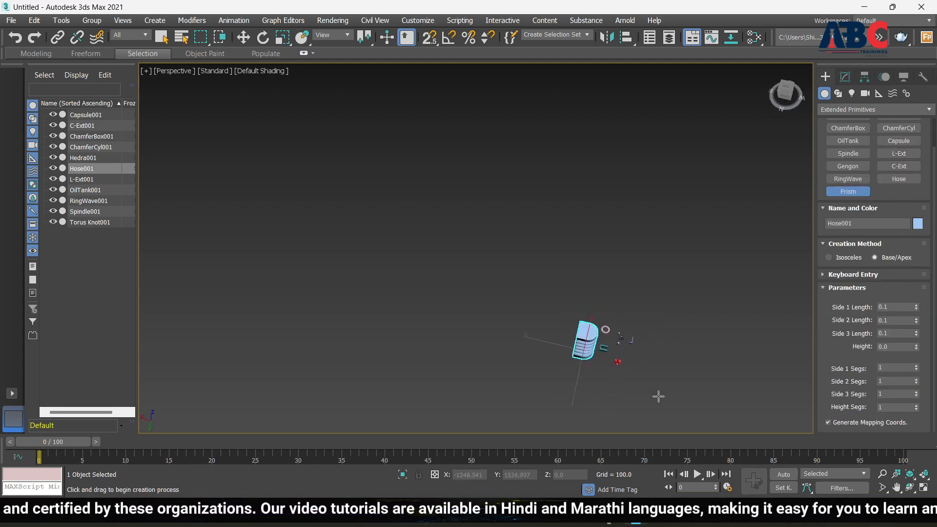
{"action": "scroll", "coordinate": [626, 379], "scroll_direction": "up", "scroll_amount": 2}
{"action": "scroll", "coordinate": [617, 356], "scroll_direction": "up", "scroll_amount": 4}
{"action": "scroll", "coordinate": [592, 318], "scroll_direction": "down", "scroll_amount": 4}
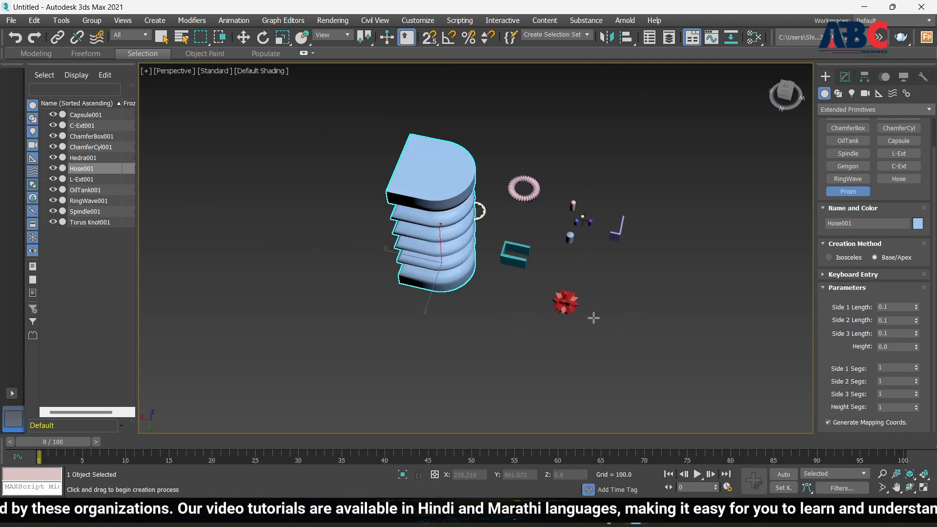
{"action": "scroll", "coordinate": [624, 268], "scroll_direction": "up", "scroll_amount": 6}
{"action": "scroll", "coordinate": [560, 297], "scroll_direction": "down", "scroll_amount": 3}
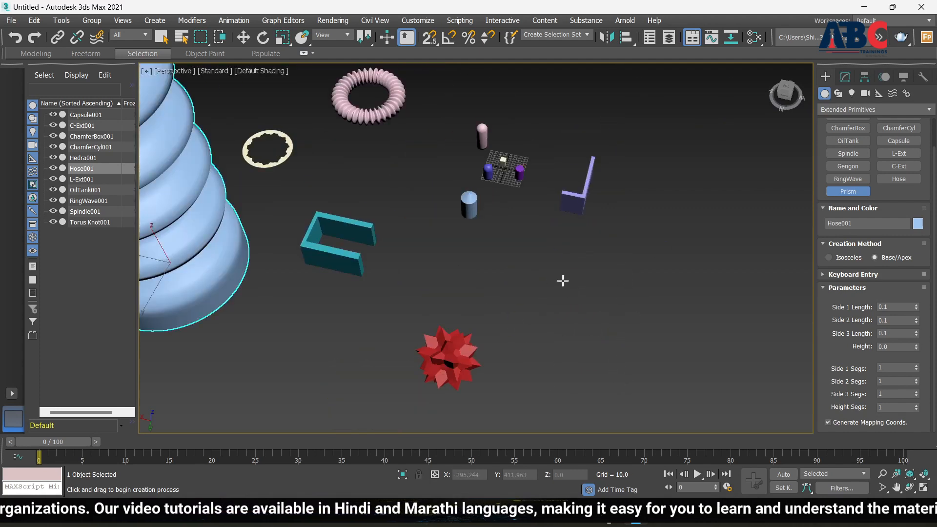
{"action": "left_click_drag", "start_coordinate": [563, 280], "coordinate": [517, 300]}
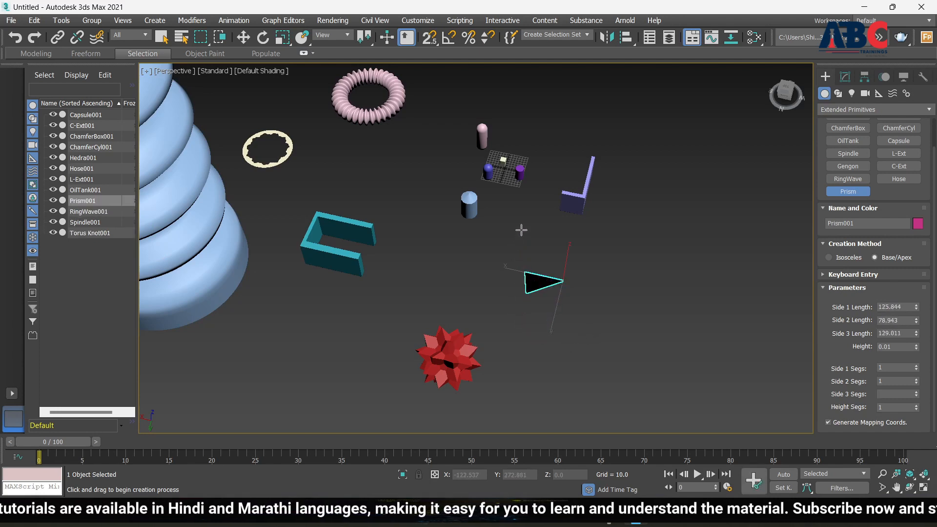
{"action": "left_click", "coordinate": [519, 242]}
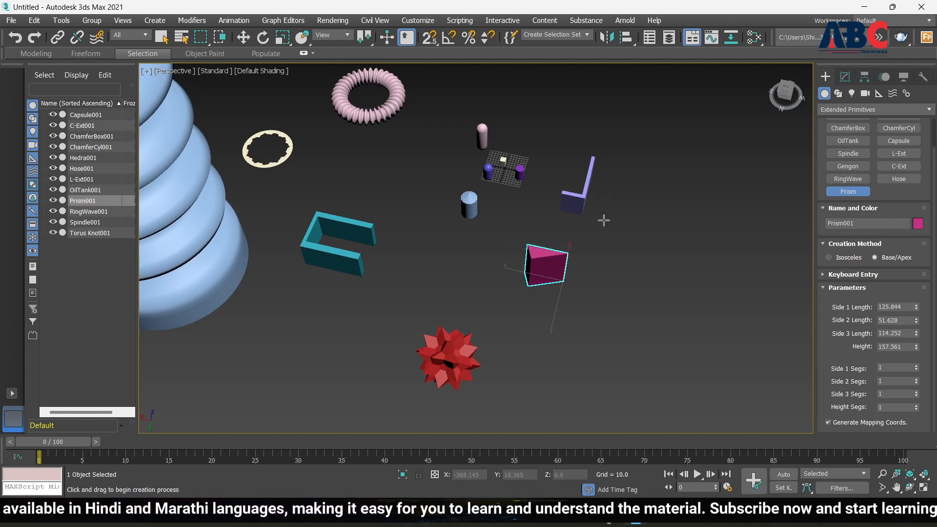
Step: Set the prism's side lengths to 127.103, 150.703 and 180.518 and its height to 48.844
{"action": "middle_click_drag", "start_coordinate": [675, 325], "coordinate": [540, 299], "text": "alt"}
{"action": "scroll", "coordinate": [569, 253], "scroll_direction": "up", "scroll_amount": 5}
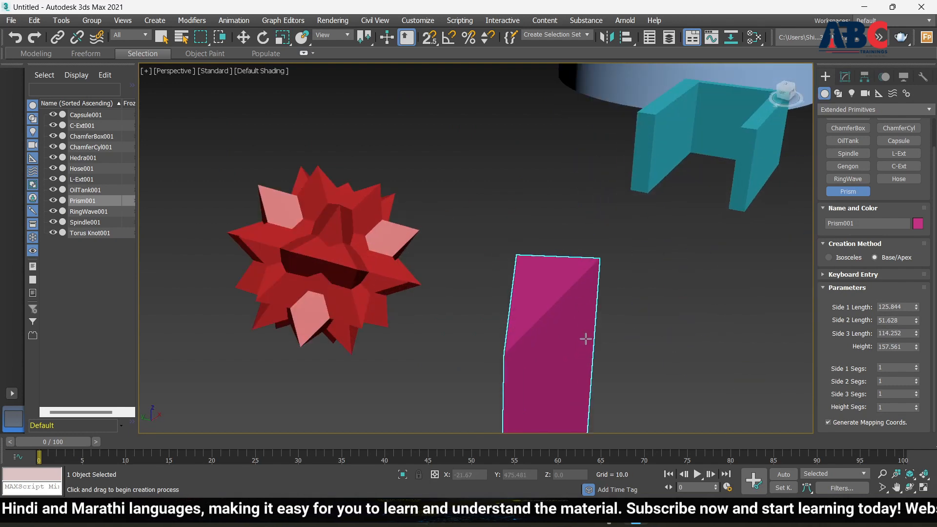
{"action": "middle_click_drag", "start_coordinate": [585, 339], "coordinate": [631, 323], "text": "alt"}
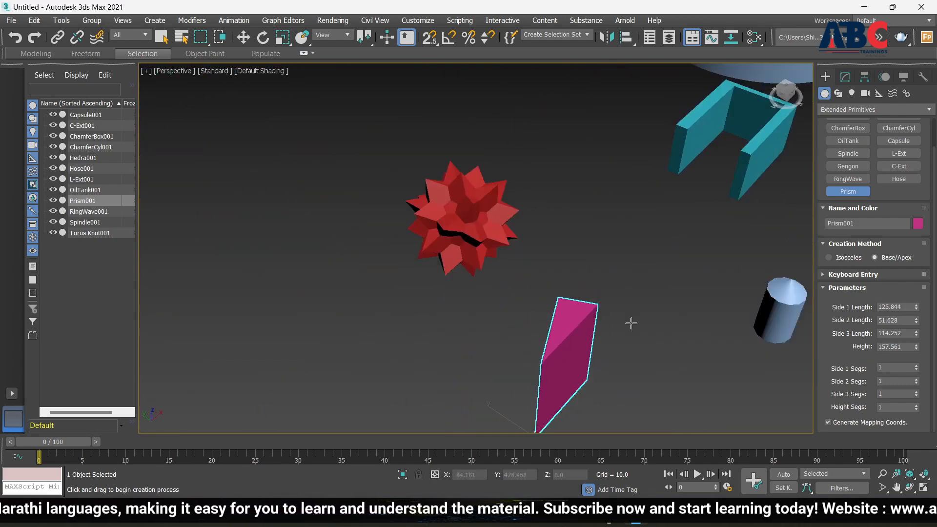
{"action": "scroll", "coordinate": [531, 376], "scroll_direction": "down", "scroll_amount": 3}
{"action": "middle_click_drag", "start_coordinate": [561, 371], "coordinate": [531, 377], "text": "alt"}
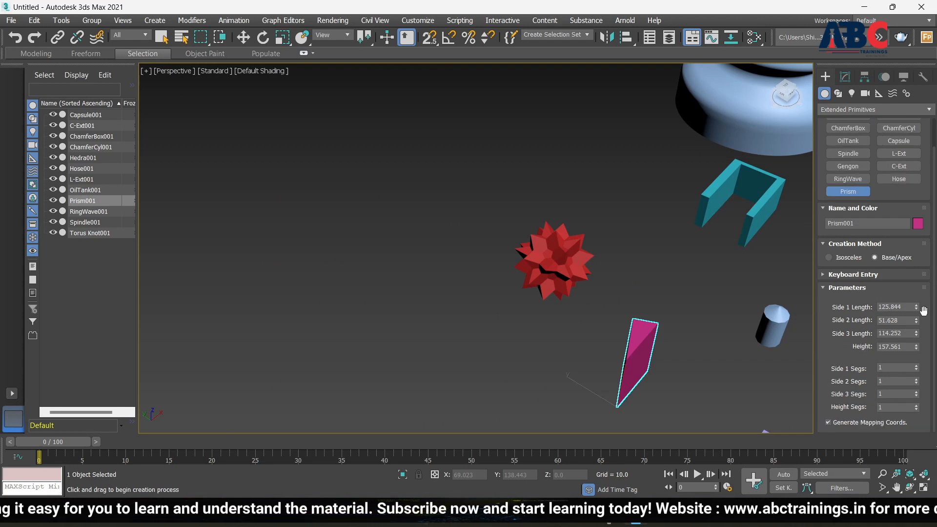
{"action": "left_click_drag", "start_coordinate": [917, 307], "coordinate": [911, 283]}
{"action": "left_click_drag", "start_coordinate": [917, 333], "coordinate": [918, 305]}
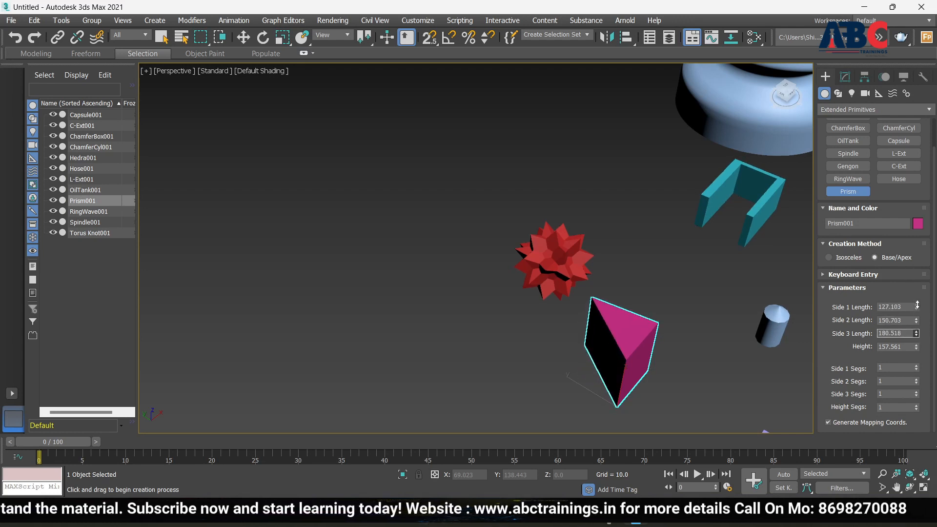
{"action": "left_click_drag", "start_coordinate": [917, 349], "coordinate": [910, 382]}
Step: Leave prism creation and show the Extended Primitives object types again
{"action": "middle_click_drag", "start_coordinate": [659, 377], "coordinate": [705, 339], "text": "alt"}
{"action": "scroll", "coordinate": [637, 366], "scroll_direction": "up", "scroll_amount": 7}
{"action": "scroll", "coordinate": [634, 363], "scroll_direction": "down", "scroll_amount": 8}
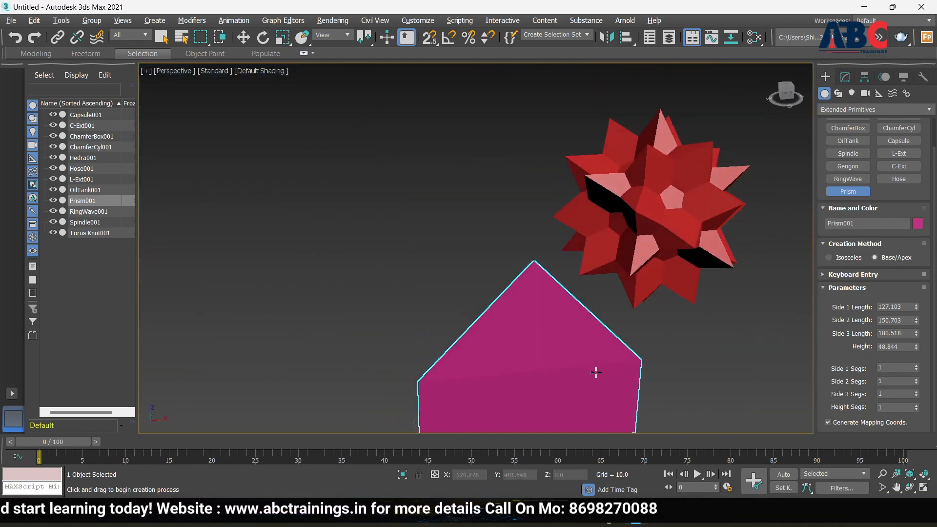
{"action": "scroll", "coordinate": [636, 321], "scroll_direction": "up", "scroll_amount": 3}
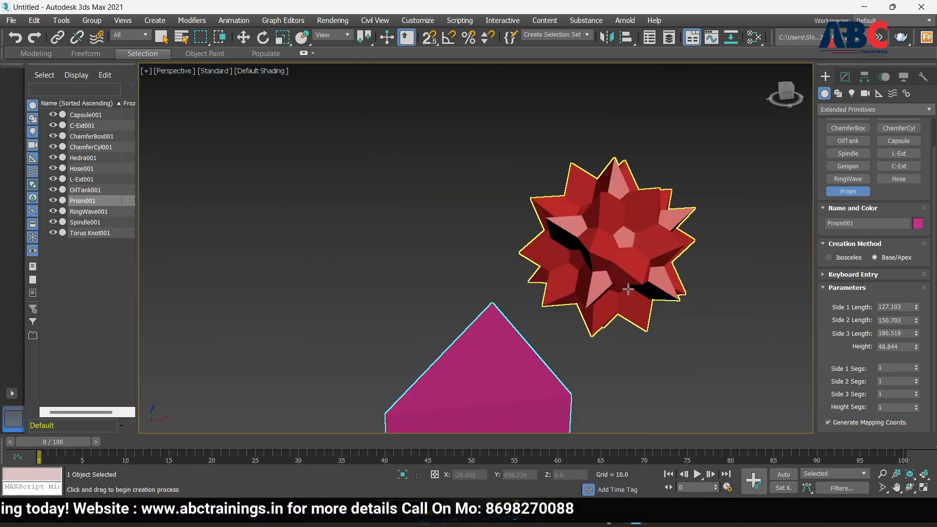
{"action": "scroll", "coordinate": [635, 320], "scroll_direction": "down", "scroll_amount": 3}
{"action": "scroll", "coordinate": [901, 110], "scroll_direction": "up", "scroll_amount": 1}
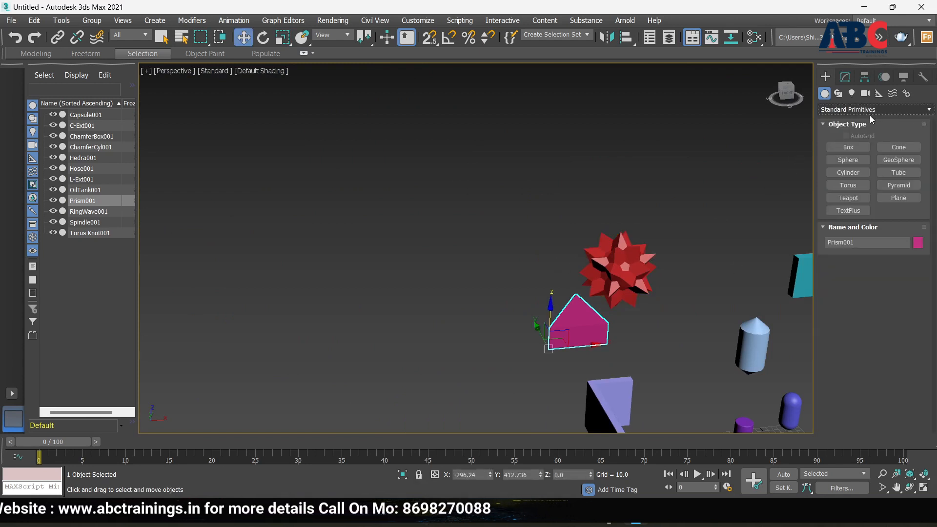
{"action": "left_click", "coordinate": [875, 112]}
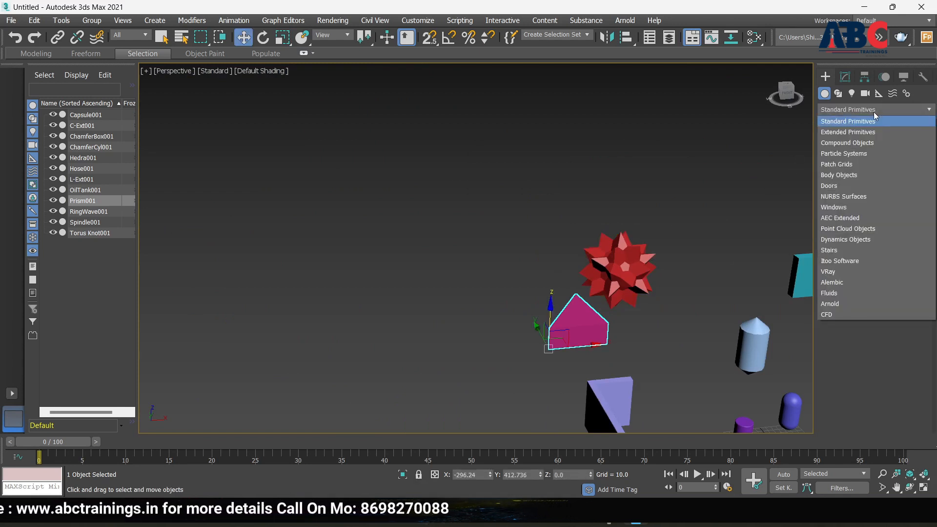
{"action": "left_click", "coordinate": [847, 134]}
Step: Examine all the extended primitives in the scene from several angles and distances
{"action": "scroll", "coordinate": [643, 242], "scroll_direction": "down", "scroll_amount": 6}
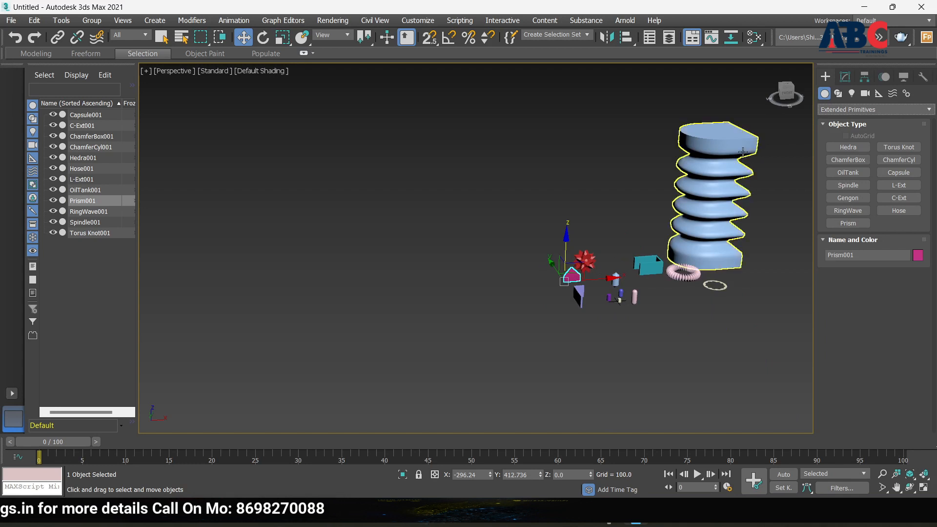
{"action": "scroll", "coordinate": [743, 152], "scroll_direction": "down", "scroll_amount": 3}
{"action": "middle_click_drag", "start_coordinate": [743, 152], "coordinate": [457, 274]}
{"action": "mouse_move", "coordinate": [536, 289]}
{"action": "middle_mouse_down", "text": "alt"}
{"action": "mouse_move", "coordinate": [415, 308]}
{"action": "mouse_move", "coordinate": [462, 294]}
{"action": "mouse_move", "coordinate": [540, 304]}
{"action": "middle_mouse_up", "text": "alt"}
{"action": "scroll", "coordinate": [506, 265], "scroll_direction": "up", "scroll_amount": 5}
{"action": "scroll", "coordinate": [506, 265], "scroll_direction": "down", "scroll_amount": 6}
{"action": "middle_click_drag", "start_coordinate": [499, 326], "coordinate": [558, 330], "text": "alt"}
{"action": "scroll", "coordinate": [460, 227], "scroll_direction": "up", "scroll_amount": 6}
{"action": "scroll", "coordinate": [481, 233], "scroll_direction": "down", "scroll_amount": 8}
{"action": "scroll", "coordinate": [465, 275], "scroll_direction": "up", "scroll_amount": 8}
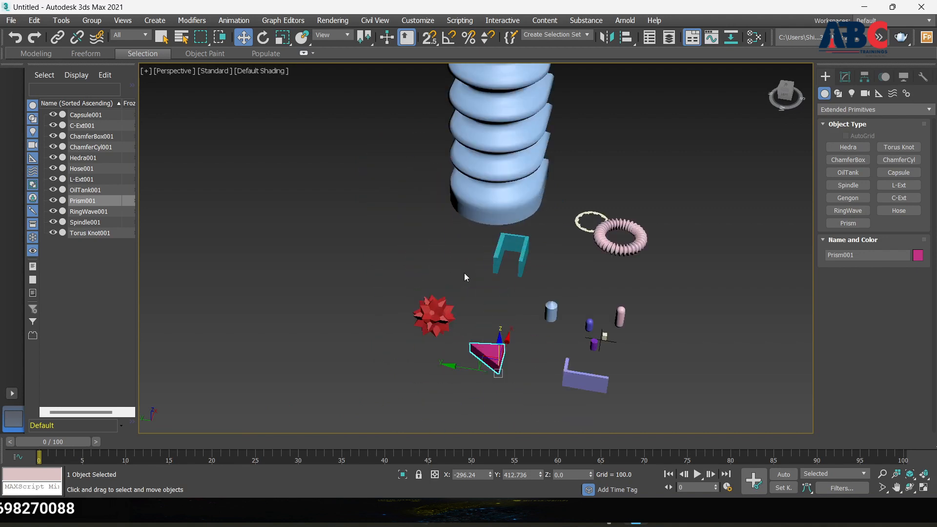
{"action": "scroll", "coordinate": [465, 276], "scroll_direction": "down", "scroll_amount": 5}
{"action": "scroll", "coordinate": [464, 277], "scroll_direction": "up", "scroll_amount": 4}
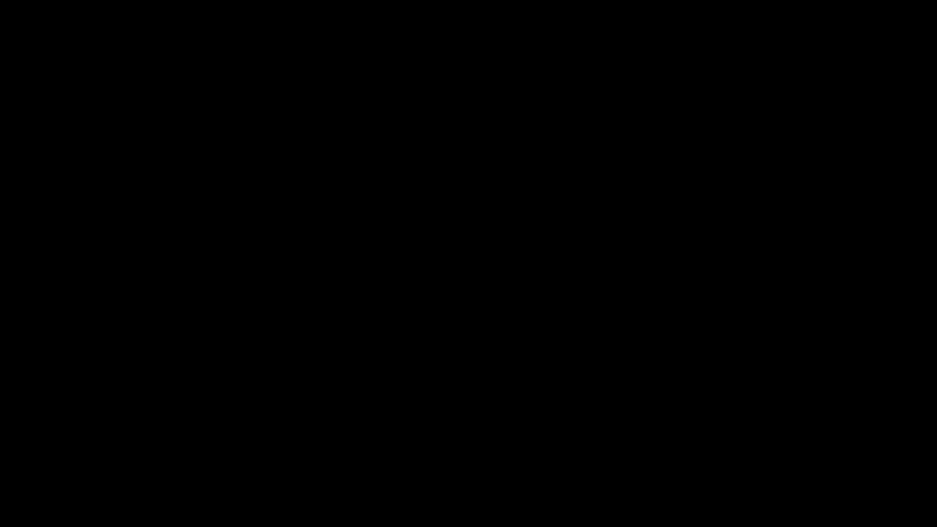